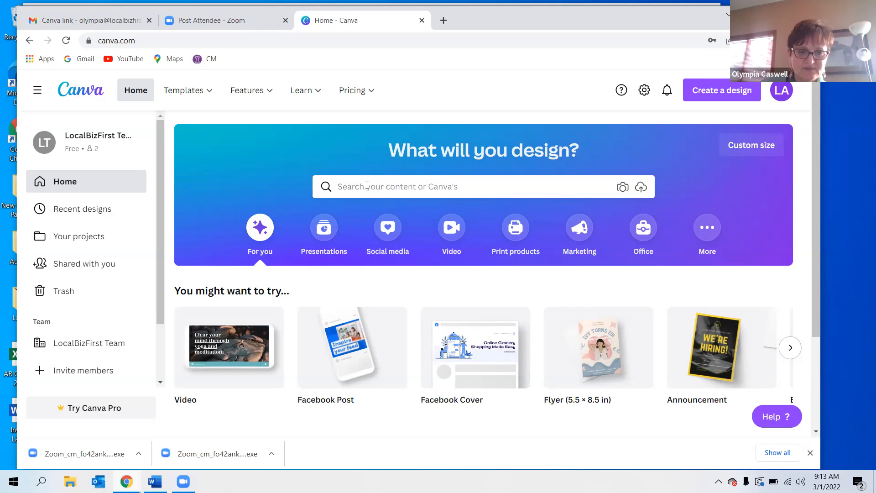
Search Canva's designs for Facebook post and open the Facebook Post template results.
left_click(367, 187)
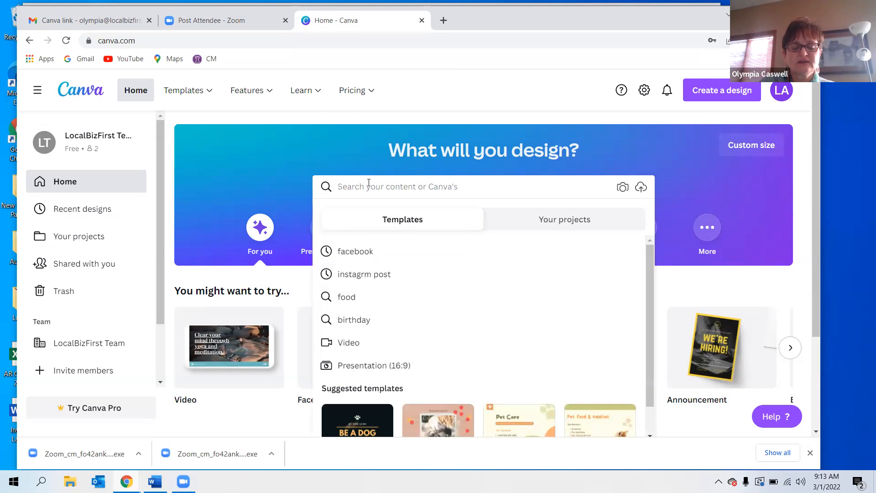
type("facebook [")
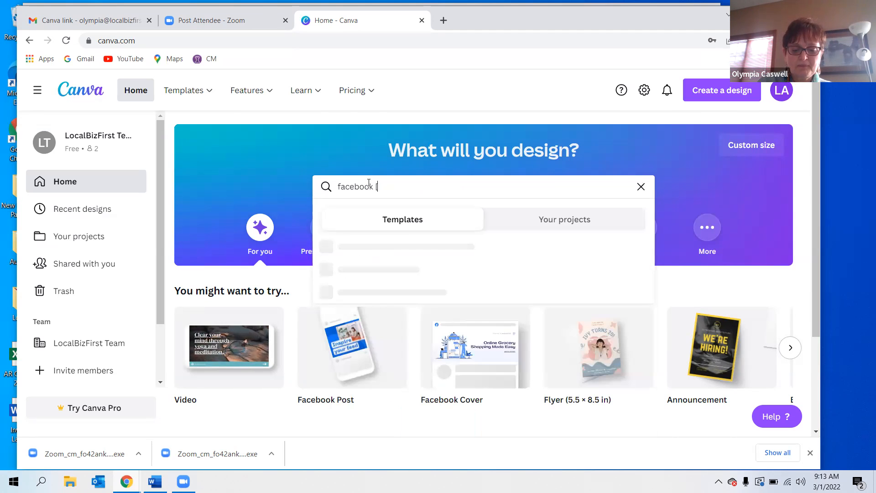
key("BackSpace")
type("post")
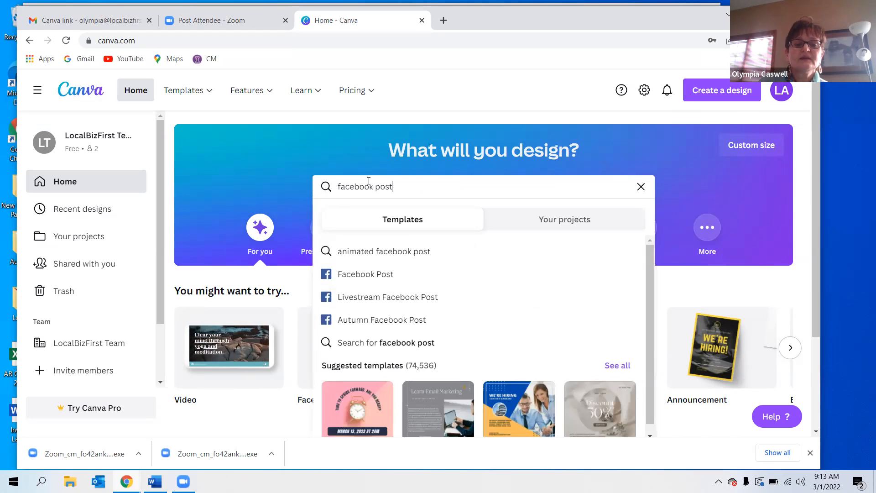
left_click(377, 275)
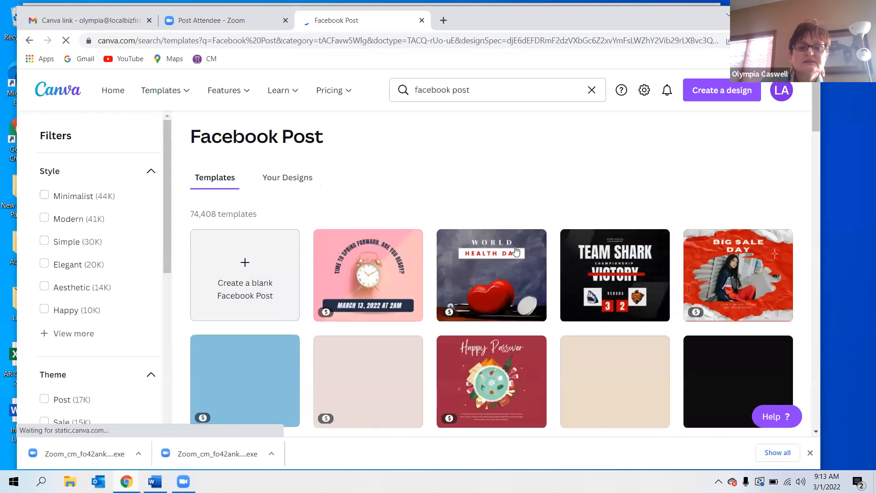
Open the Facebook Posts template gallery and create a blank Facebook Post design.
mouse_move(169, 93)
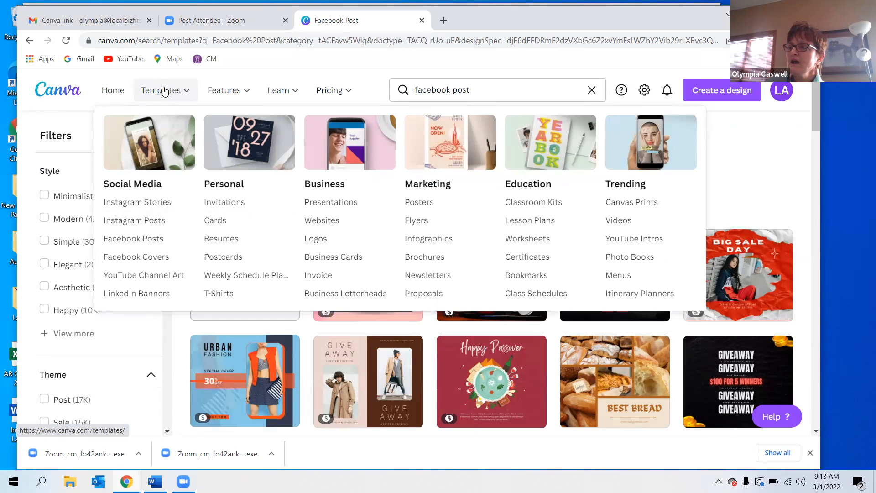
mouse_move(227, 92)
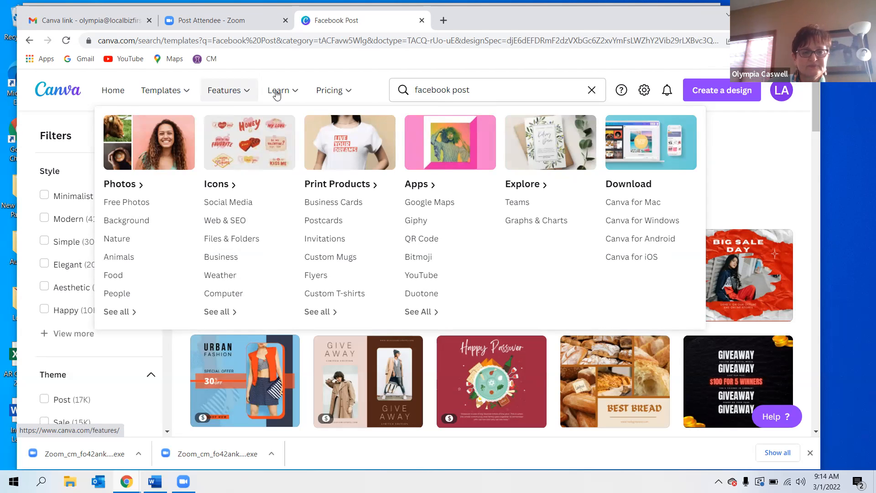
mouse_move(277, 94)
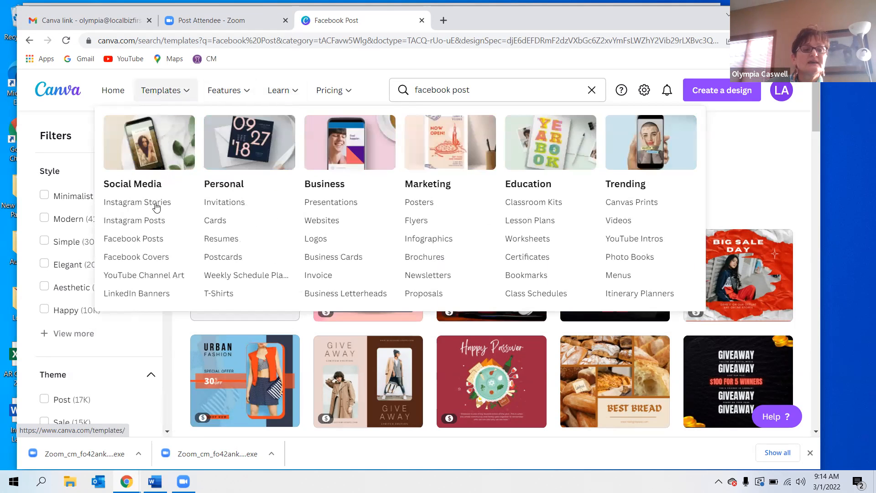
left_click(139, 241)
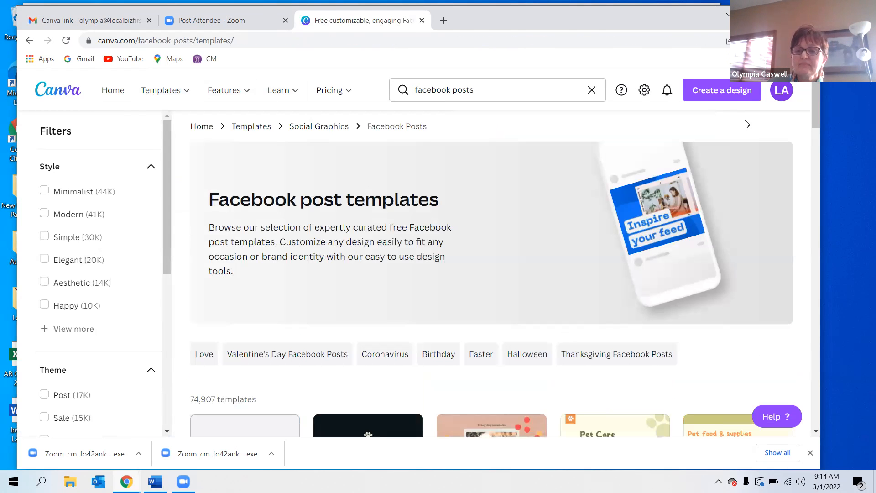
scroll(814, 121, "down", 3)
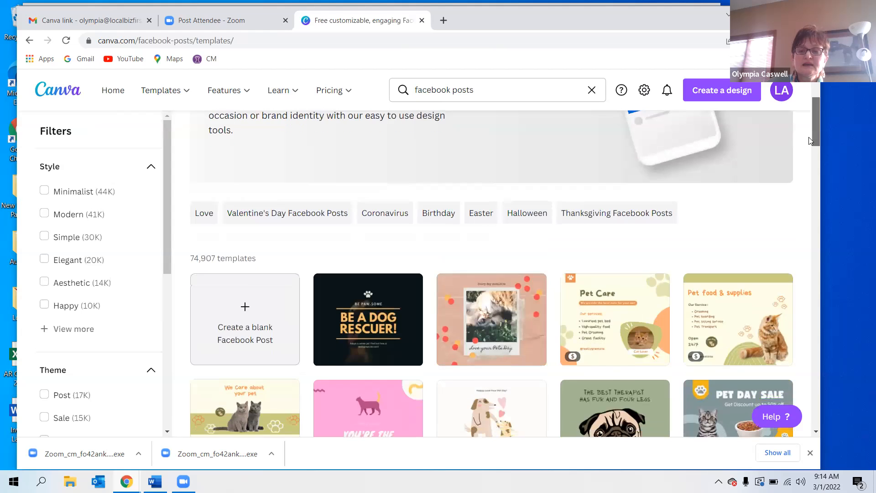
left_click(253, 306)
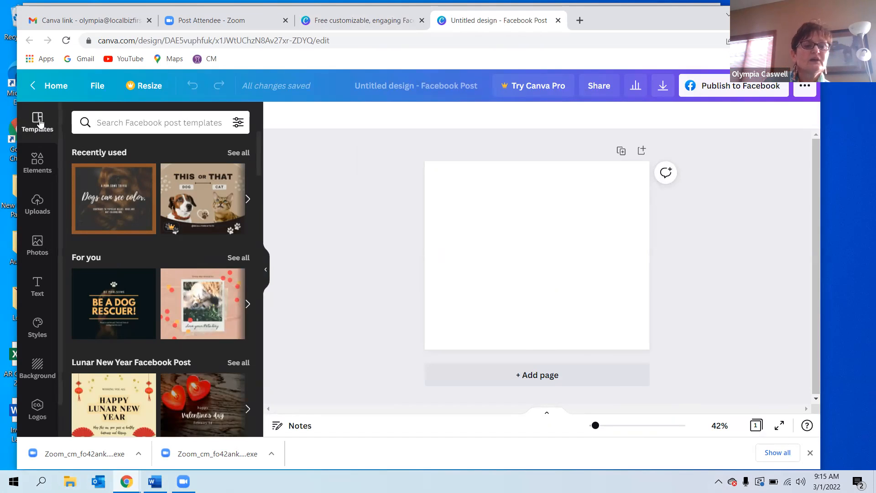
Search the Facebook post templates for "dog + brown".
left_click(115, 124)
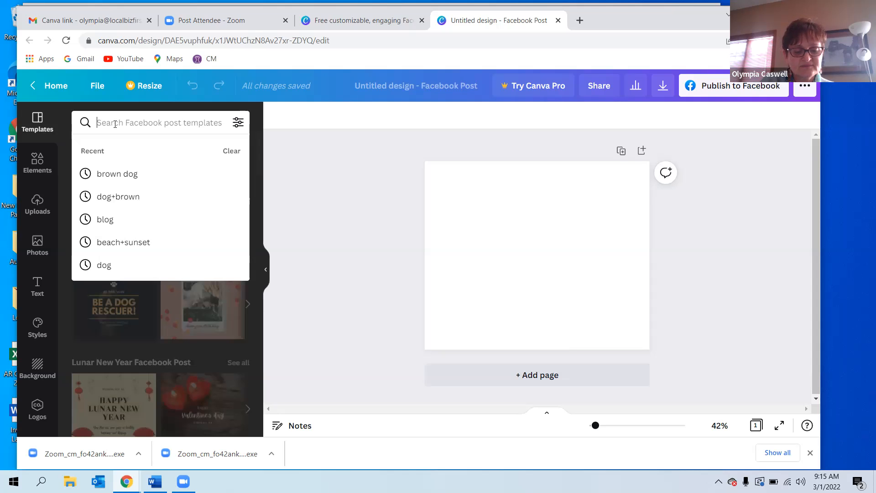
type("dog ")
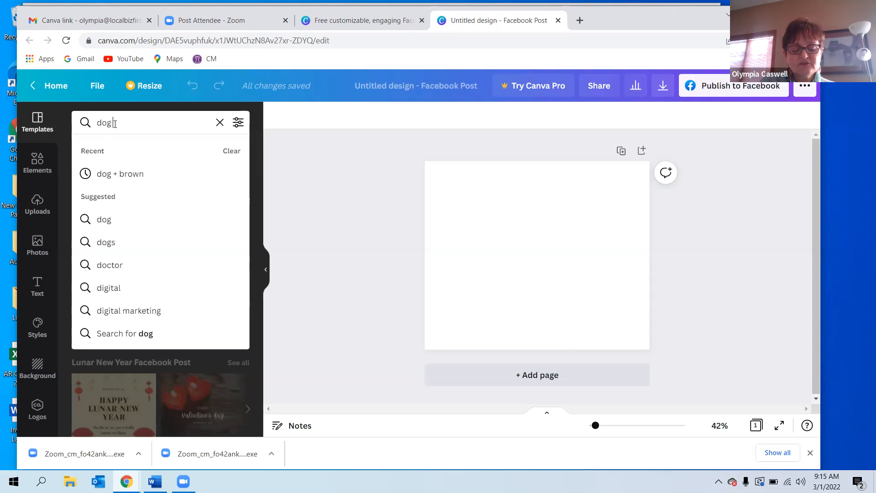
type("+")
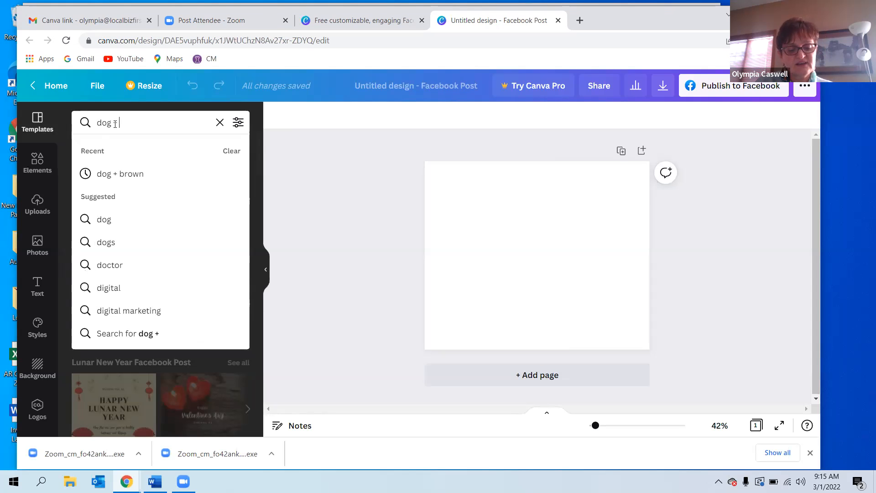
type(" brown")
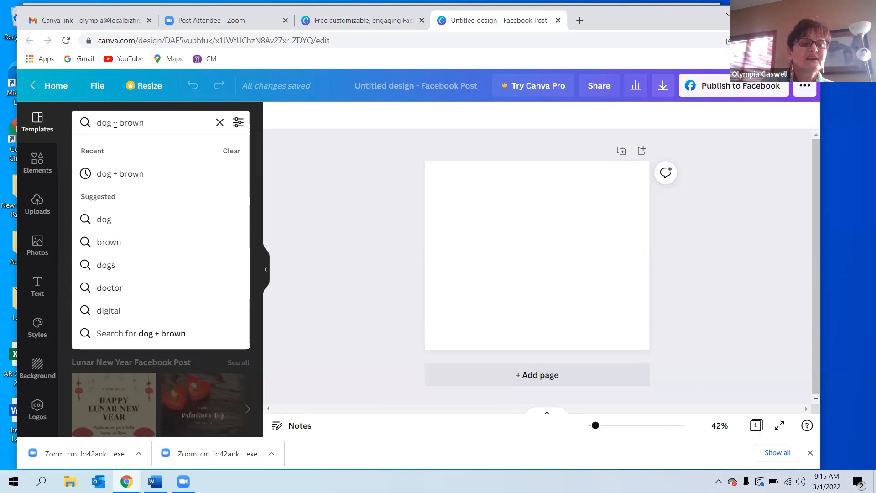
key("Return")
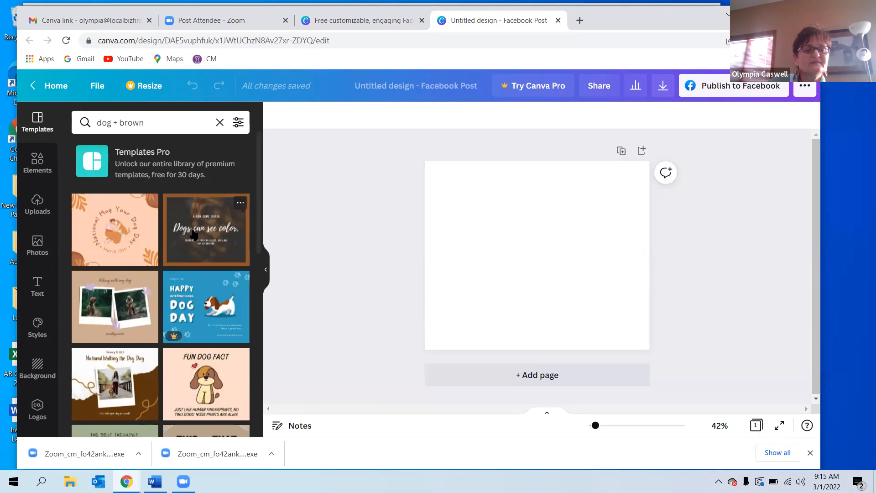
Apply the "Dogs can see color." template to the page and preview the pro Happy International Dog Day template.
left_click_drag(194, 235, 461, 236)
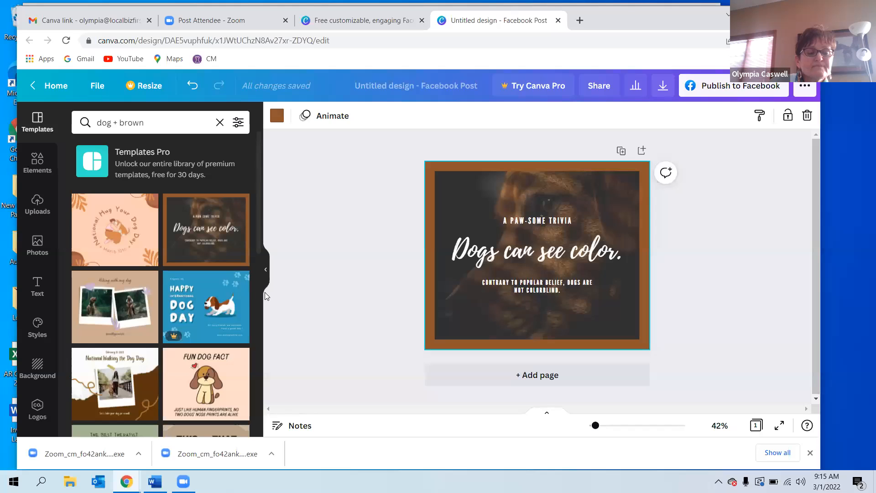
left_click(195, 302)
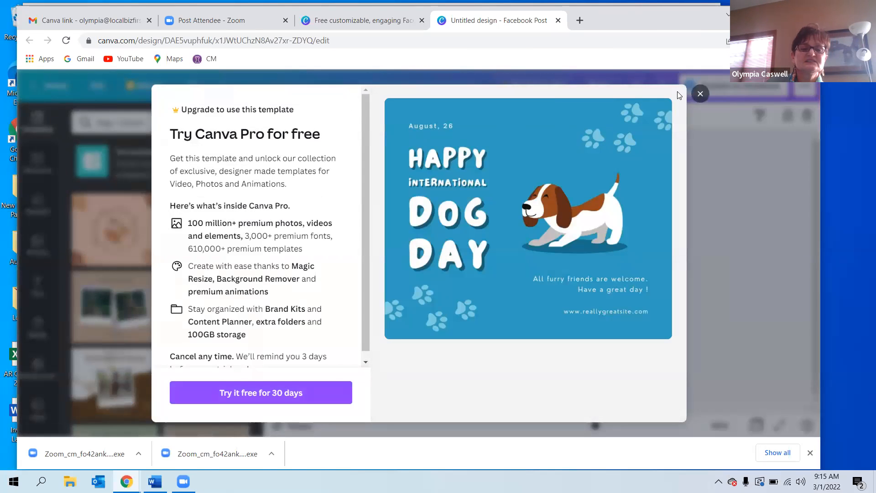
left_click(700, 94)
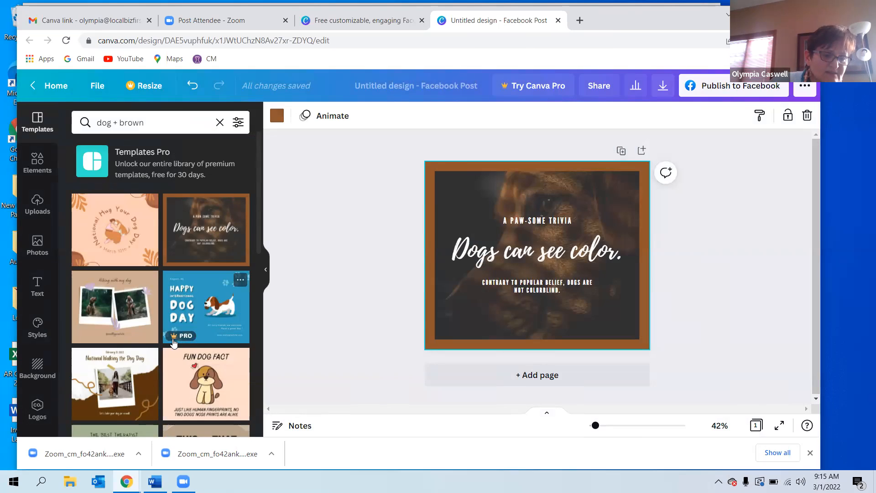
Apply the National Walking the Dog Day template to the page instead.
scroll(262, 265, "down", 2)
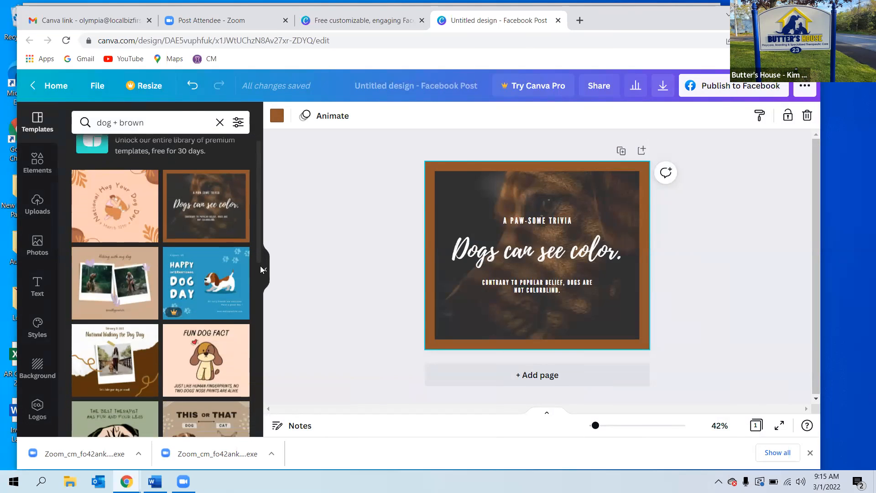
scroll(256, 274, "down", 3)
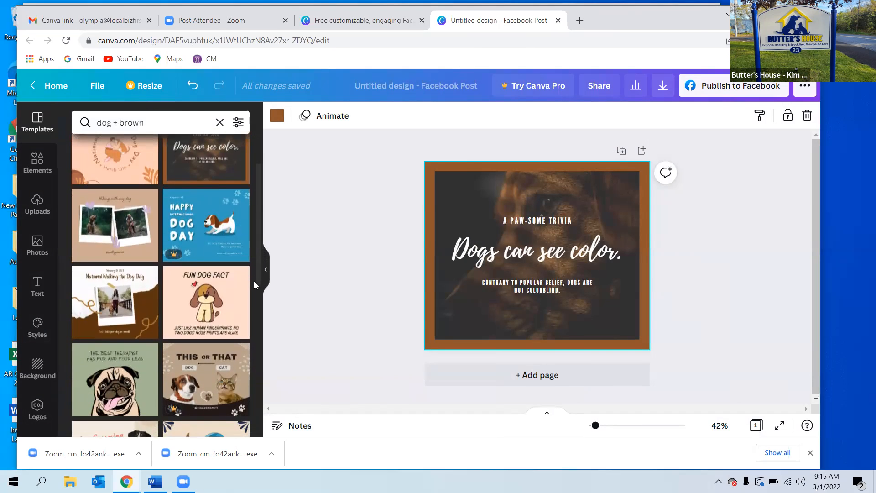
left_click_drag(100, 311, 458, 262)
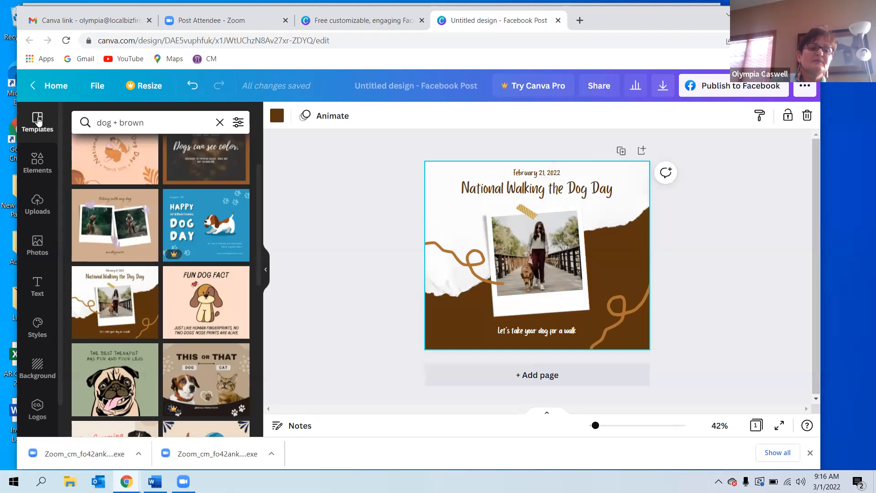
Browse the Elements, Uploads and apps panels, including the media upload dialog, then return to the template results.
left_click(37, 160)
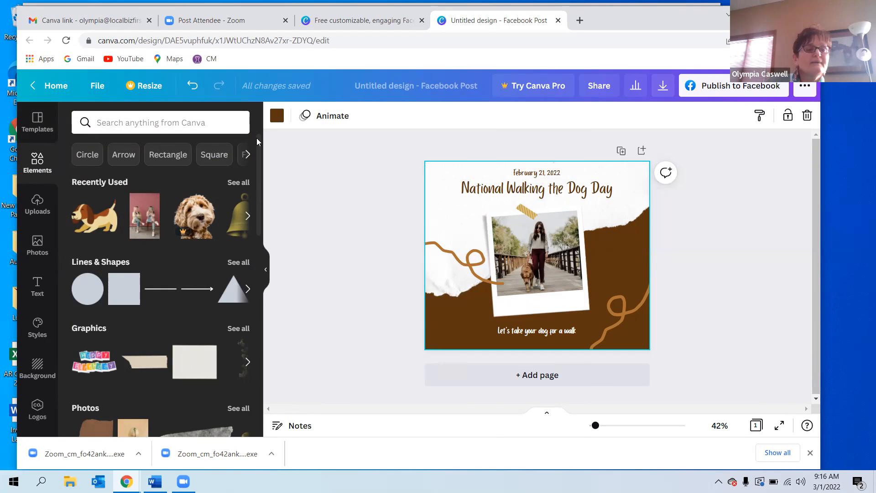
left_click(35, 205)
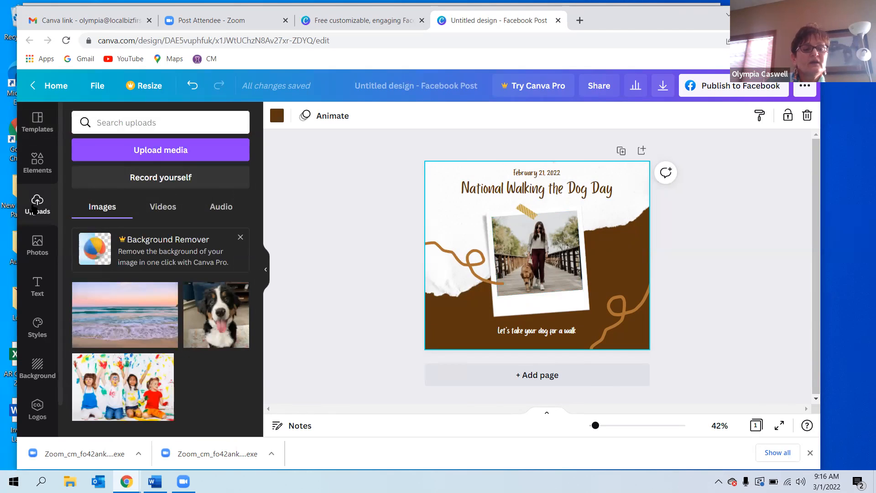
left_click(150, 155)
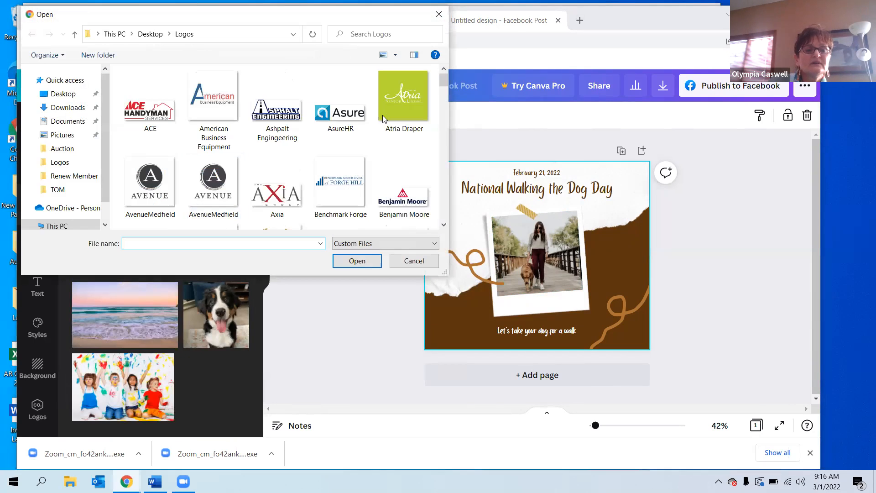
left_click(413, 260)
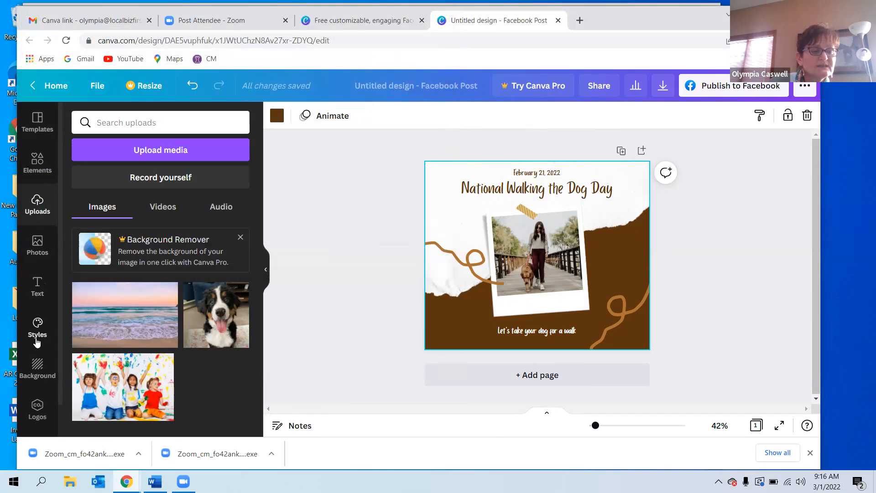
scroll(61, 347, "down", 2)
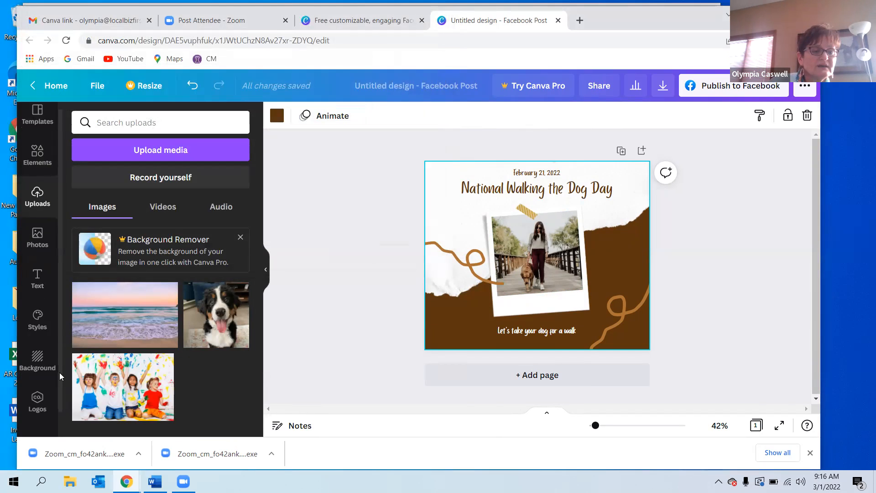
left_click(37, 415)
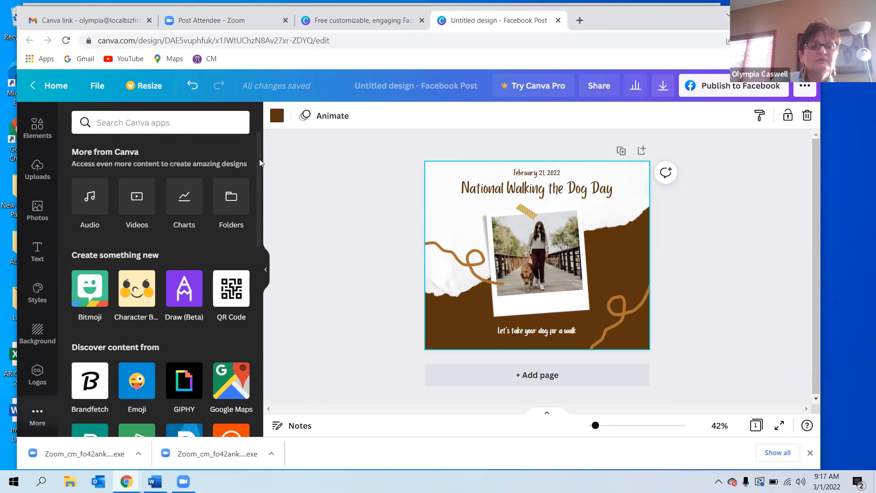
scroll(38, 137, "up", 2)
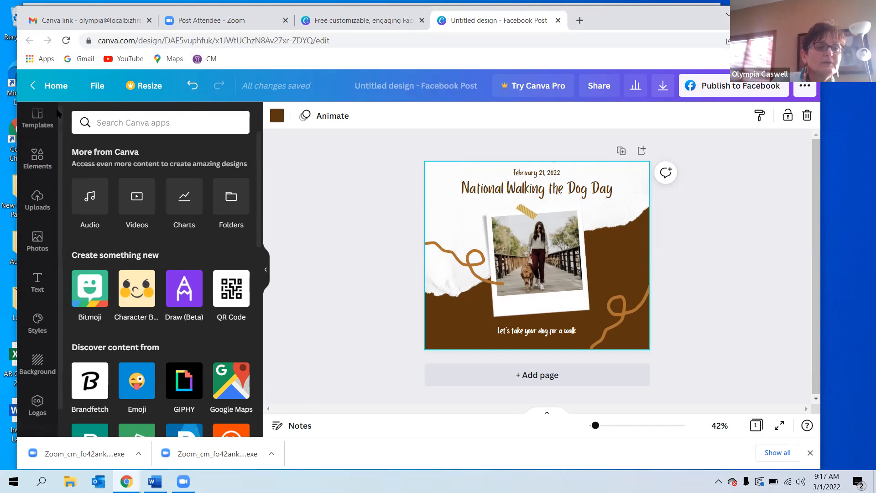
left_click(37, 122)
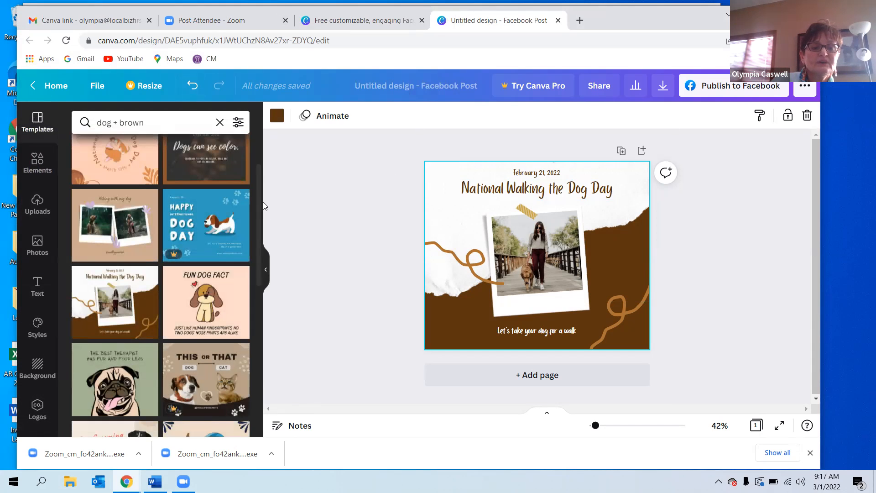
scroll(259, 202, "up", 3)
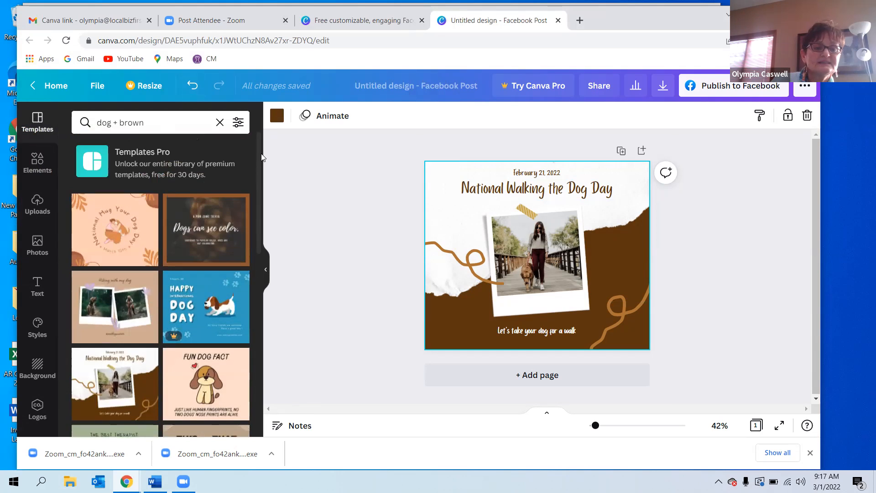
Reapply the "Dogs can see color." template and ungroup its text block.
left_click(199, 229)
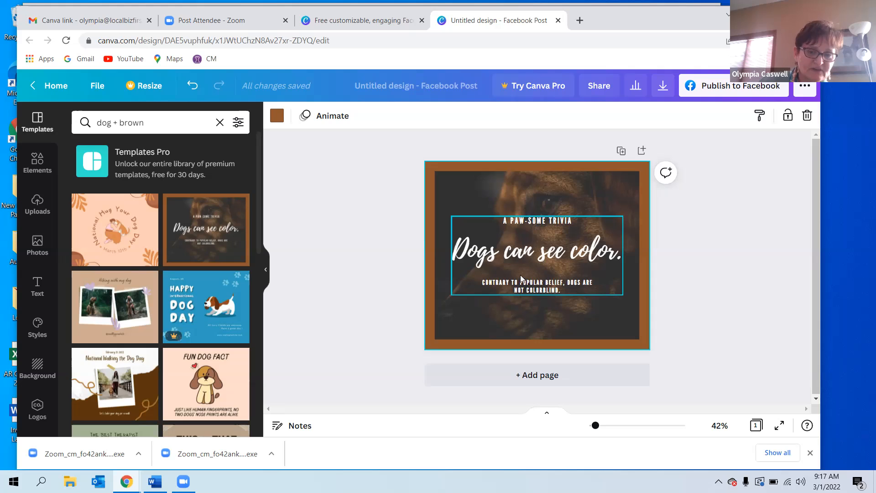
right_click(519, 251)
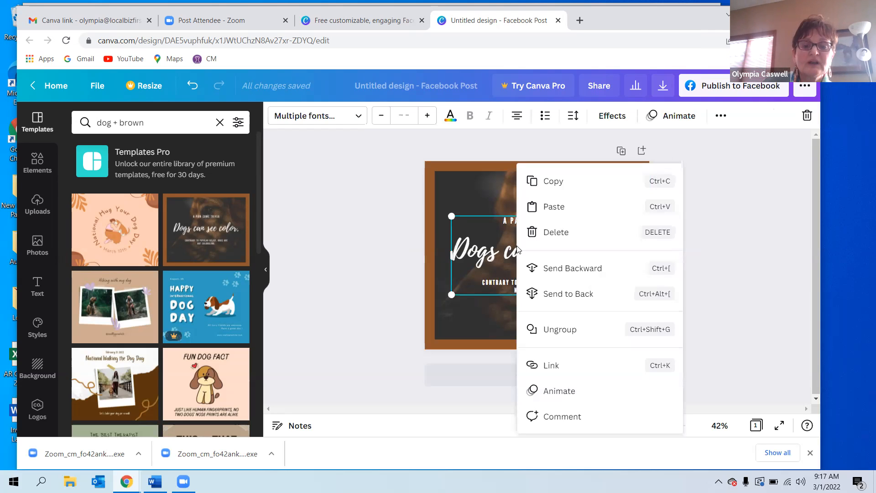
left_click(553, 329)
Delete the "A PAW-SOME TRIVIA" tagline above the headline.
left_click(528, 206)
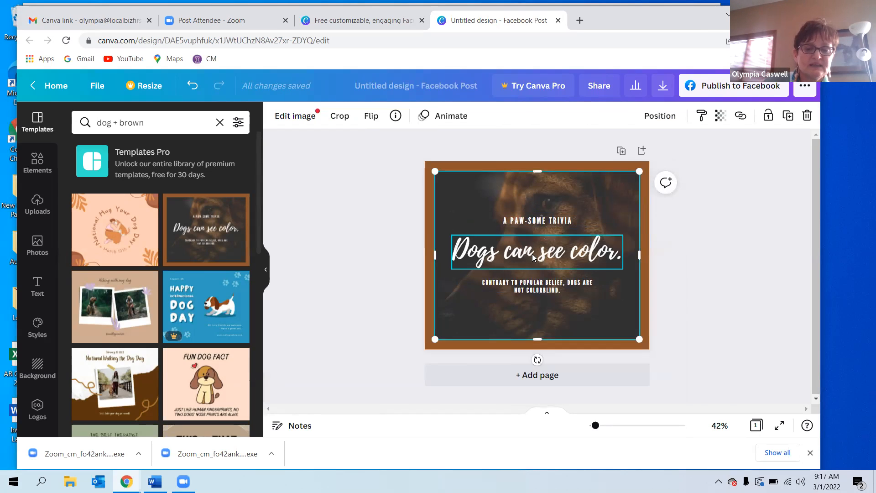
left_click(527, 222)
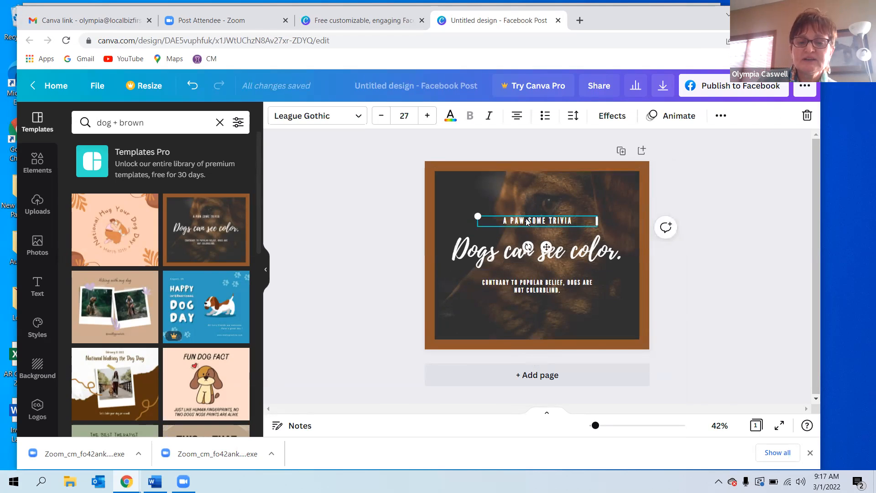
left_click(545, 220)
left_click(545, 222)
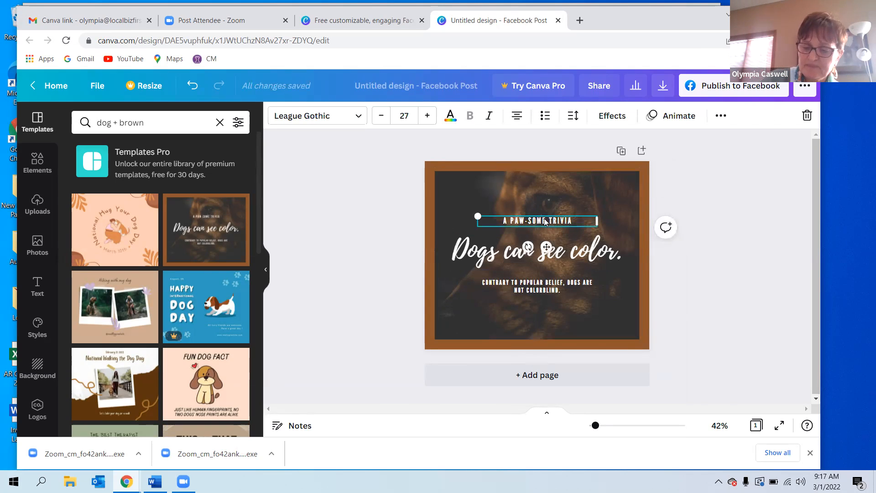
key("Delete")
left_click(525, 255)
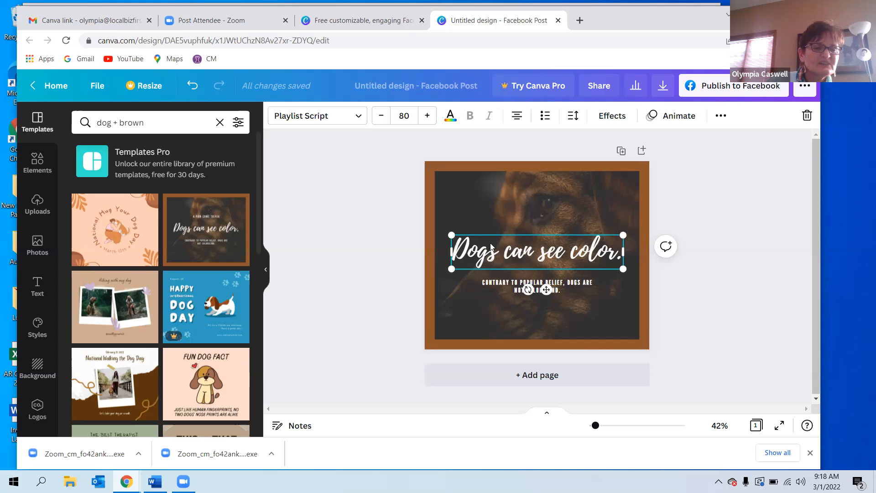
left_click(359, 116)
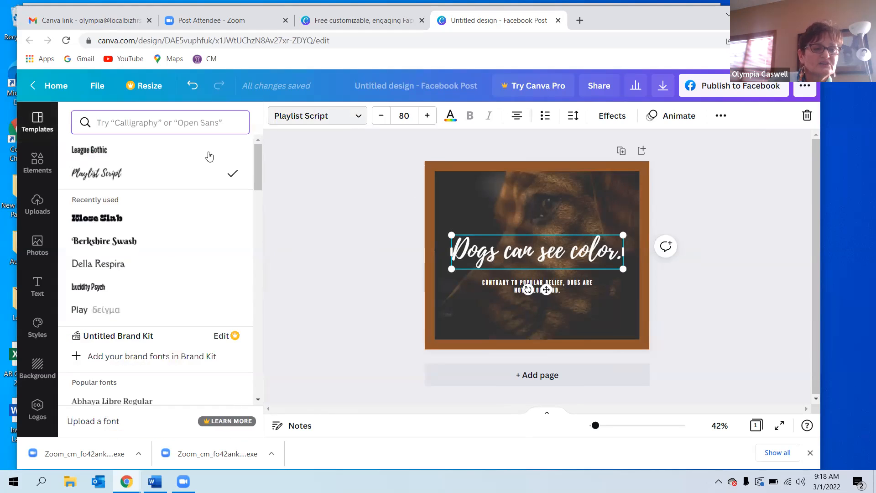
left_click(324, 159)
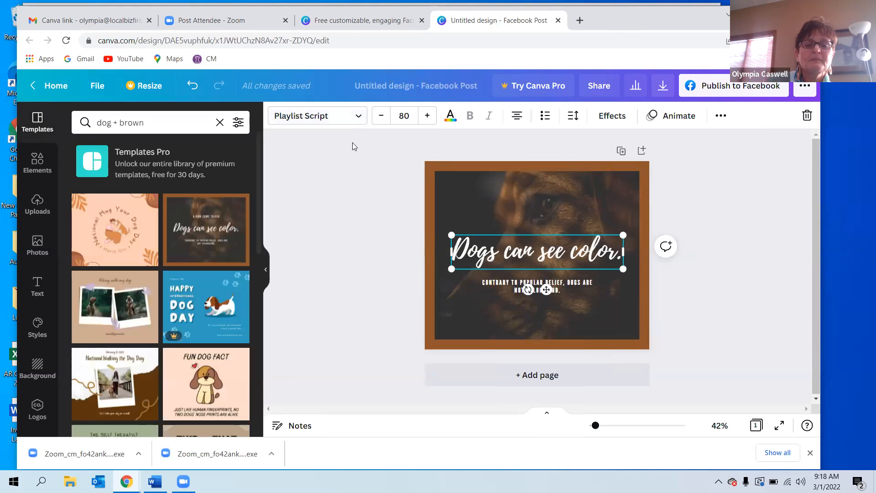
left_click(427, 117)
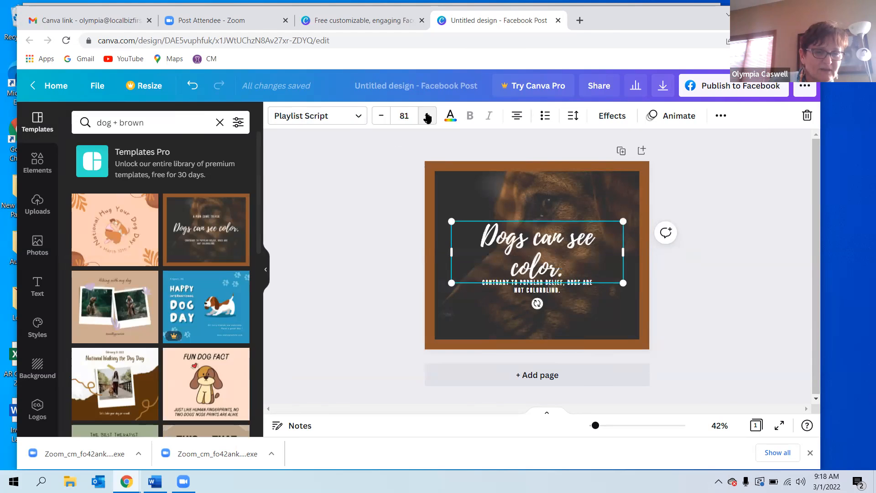
left_click(381, 118)
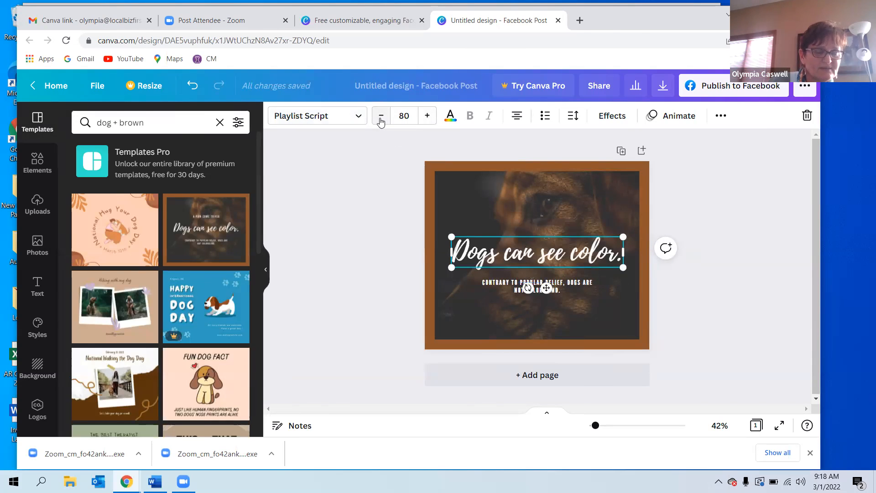
left_click(447, 118)
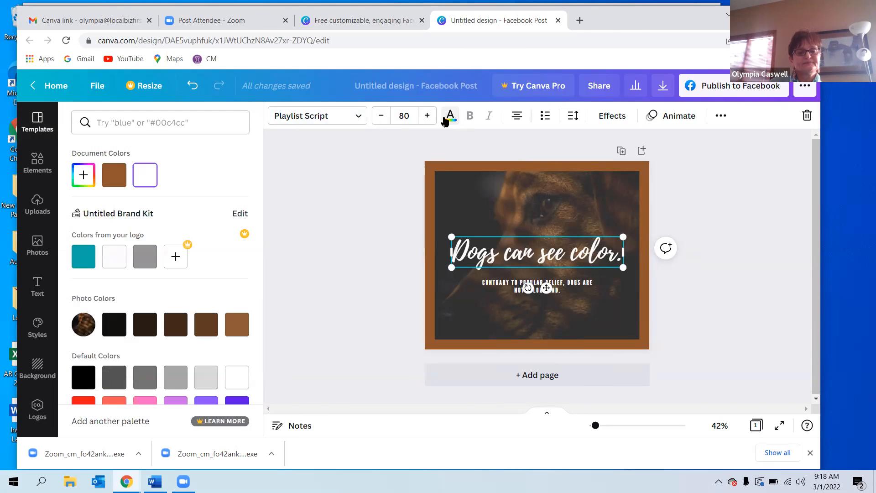
left_click(86, 178)
left_click(175, 288)
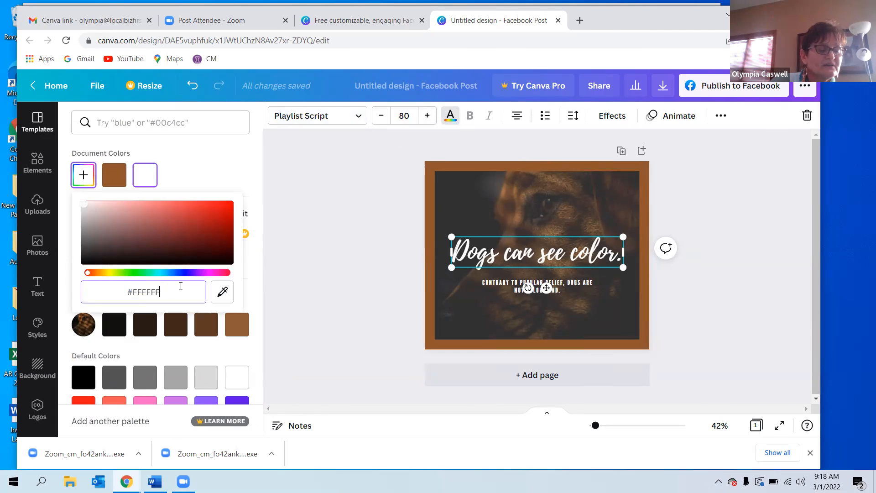
left_click(190, 172)
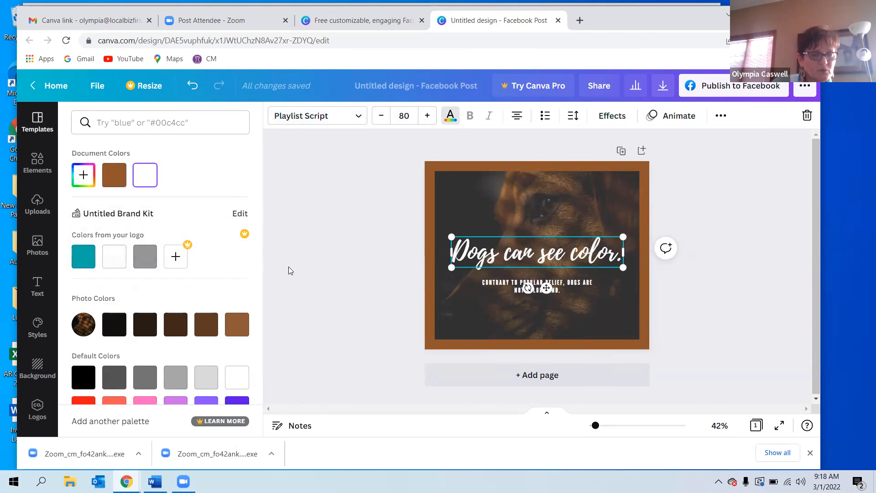
Change the brown frame colour around the photo to #BD7441.
left_click(472, 202)
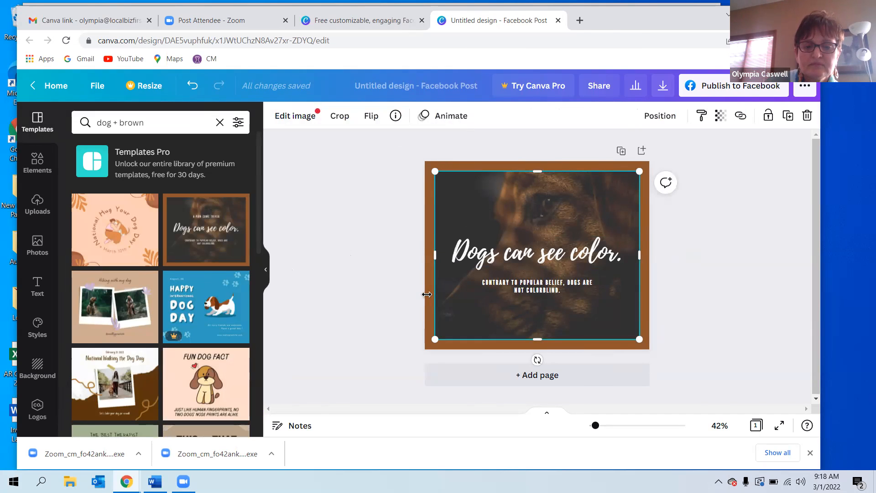
left_click(344, 250)
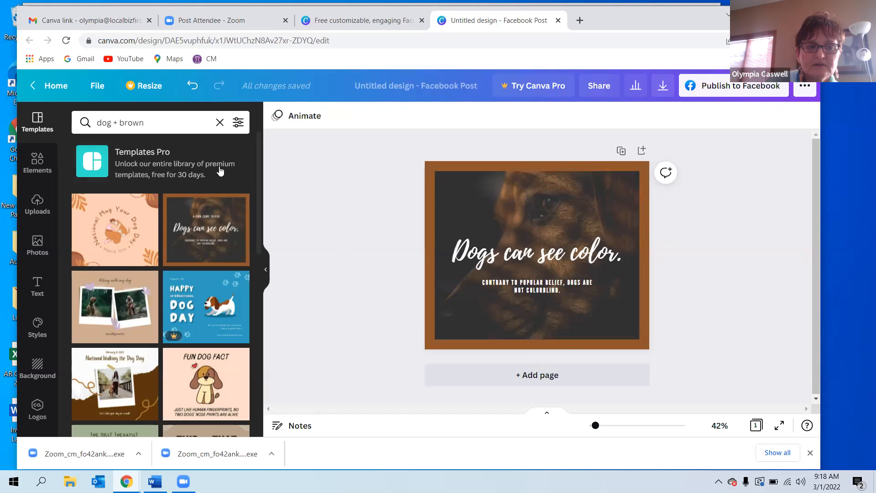
left_click(434, 168)
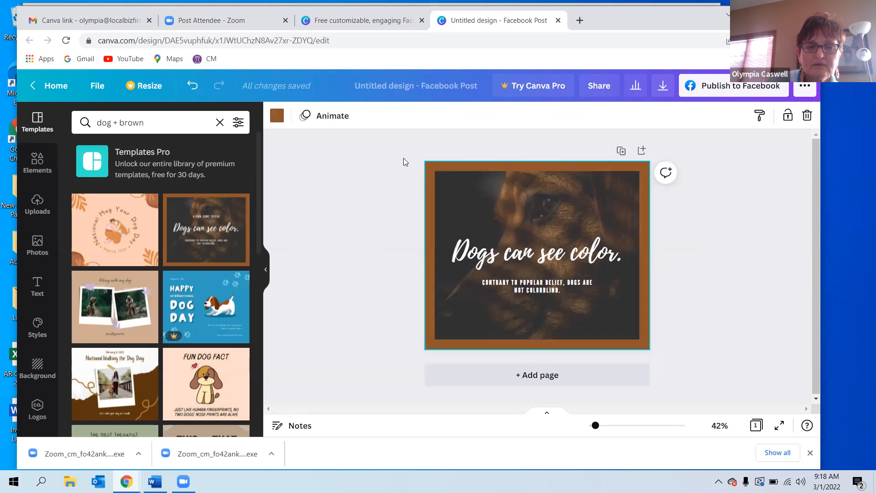
left_click(277, 116)
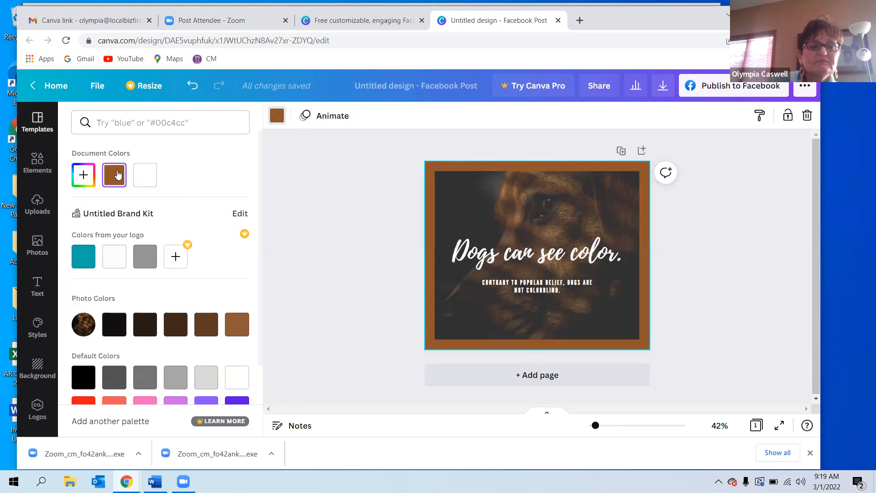
left_click(277, 117)
left_click(277, 118)
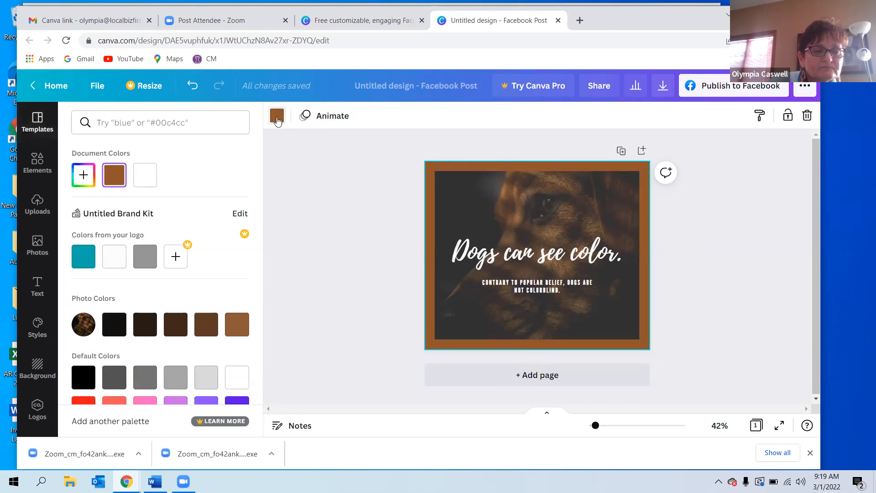
left_click(83, 176)
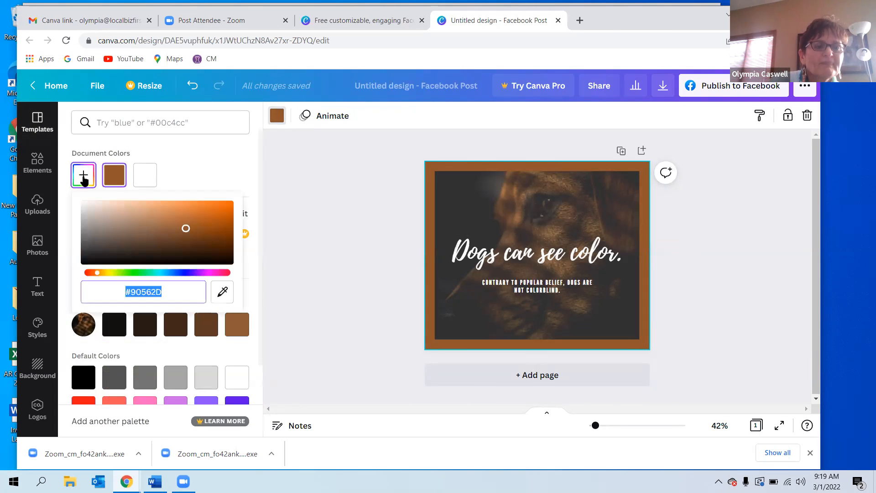
left_click(181, 217)
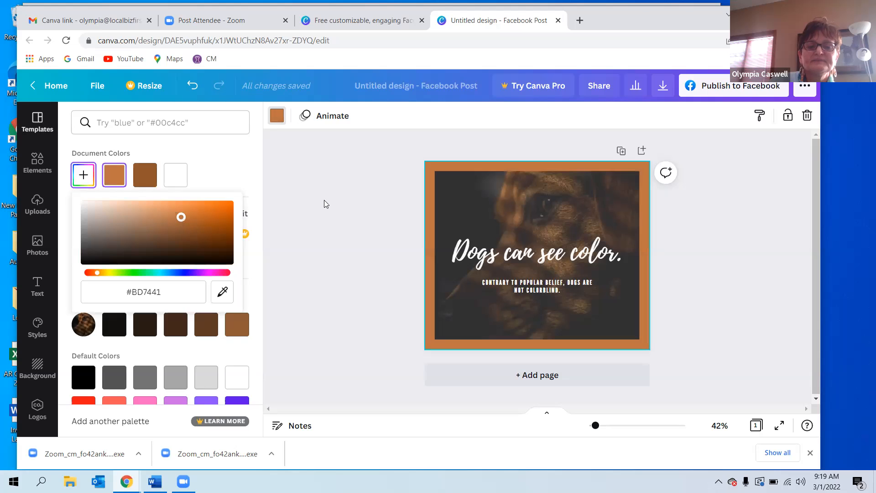
left_click(325, 204)
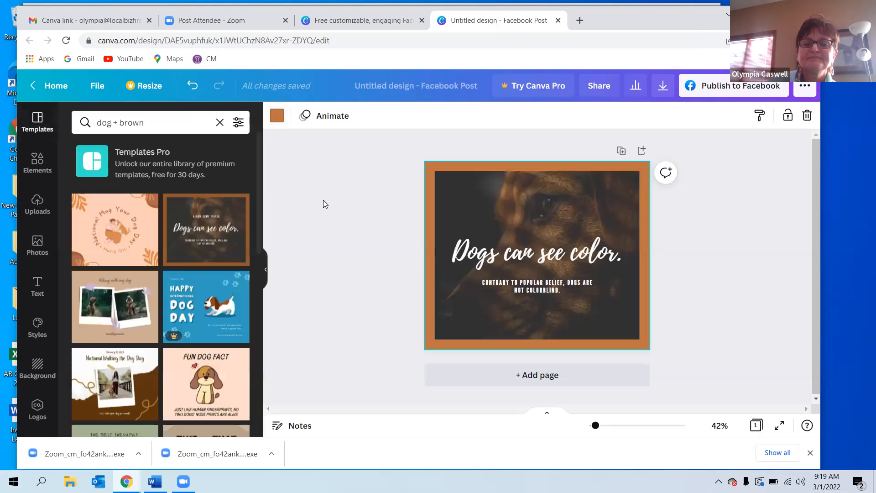
Replace the headline text with "Meet Bosco".
left_click(513, 258)
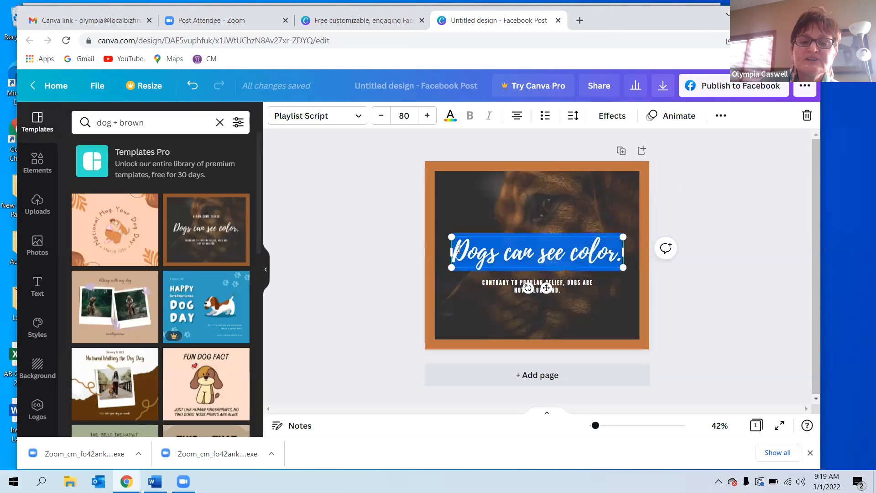
left_click(457, 249)
left_click_drag(471, 251, 618, 249)
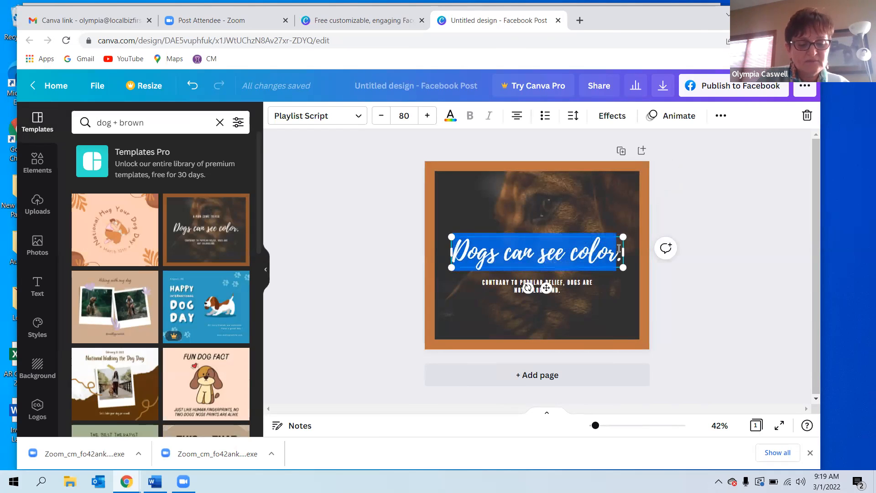
type("Meet ")
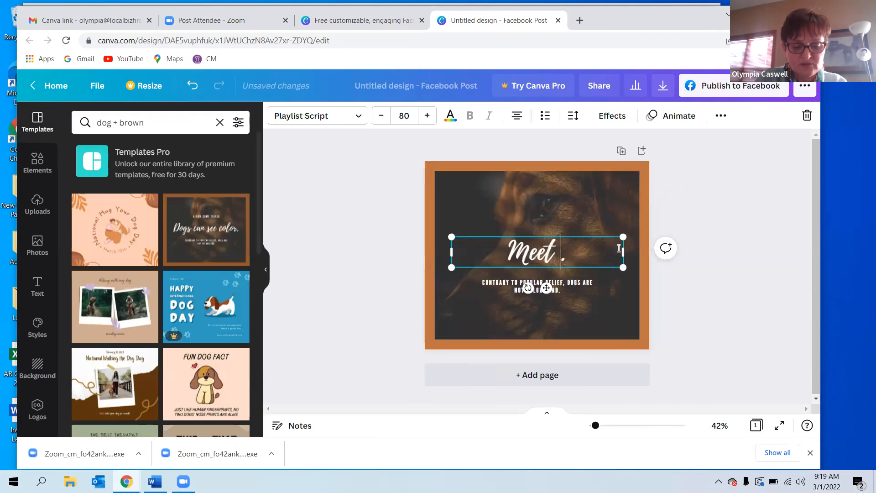
type("Bosc")
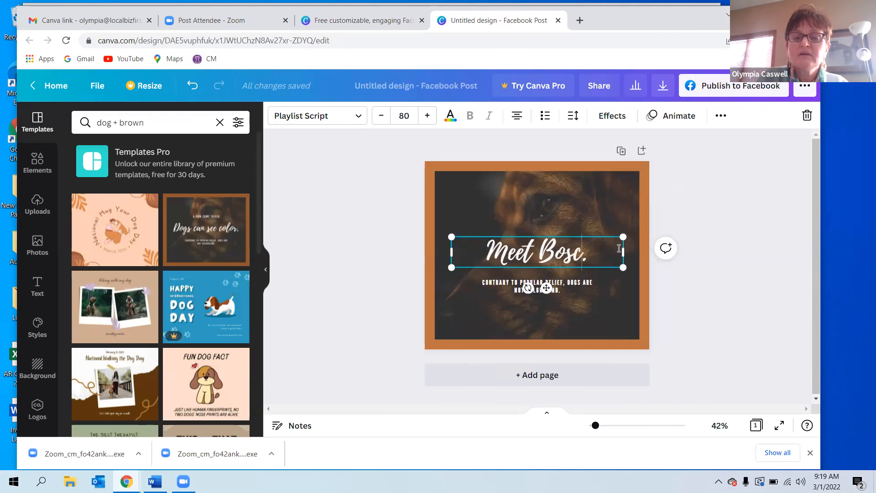
type("o")
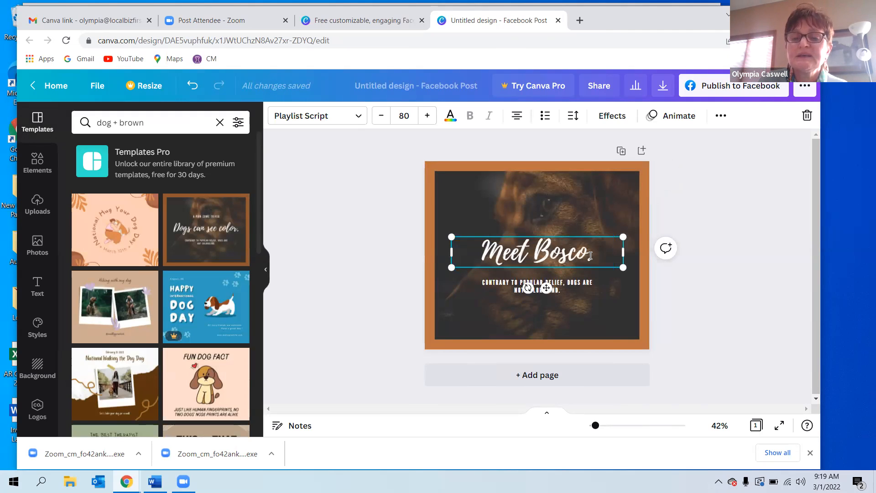
key("Delete")
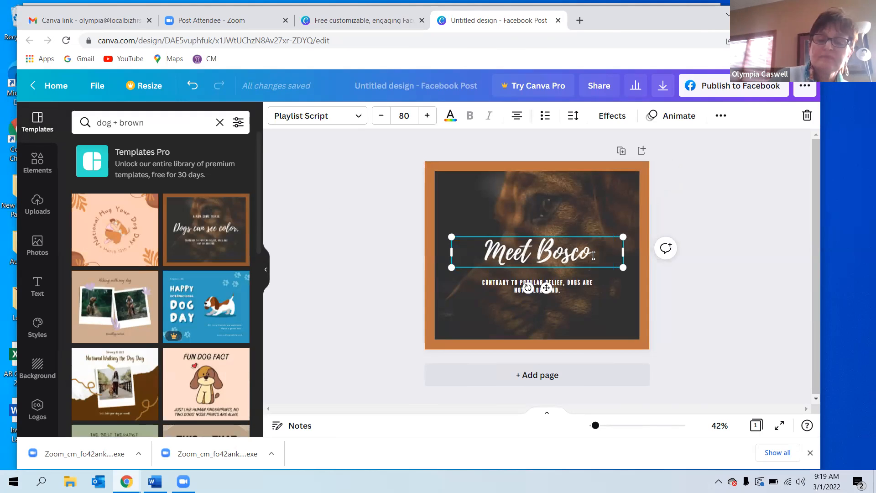
Set the "Meet Bosco" headline's font size to 100.
left_click_drag(479, 249, 604, 253)
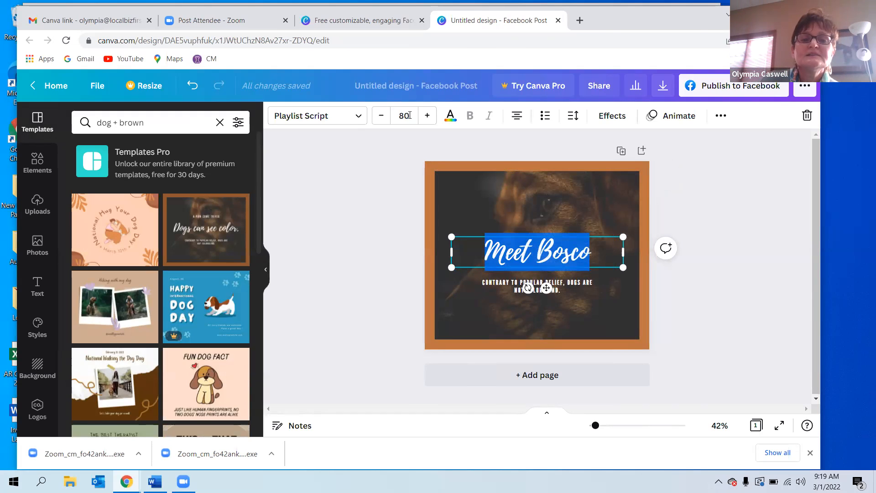
left_click(426, 118)
left_click(426, 118)
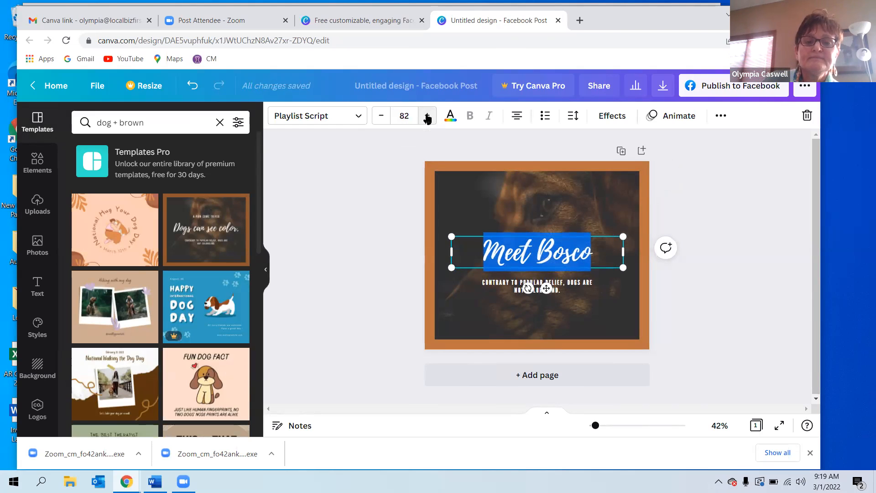
left_click(426, 118)
left_click(427, 118)
left_click(427, 118)
left_click(426, 117)
left_click(427, 117)
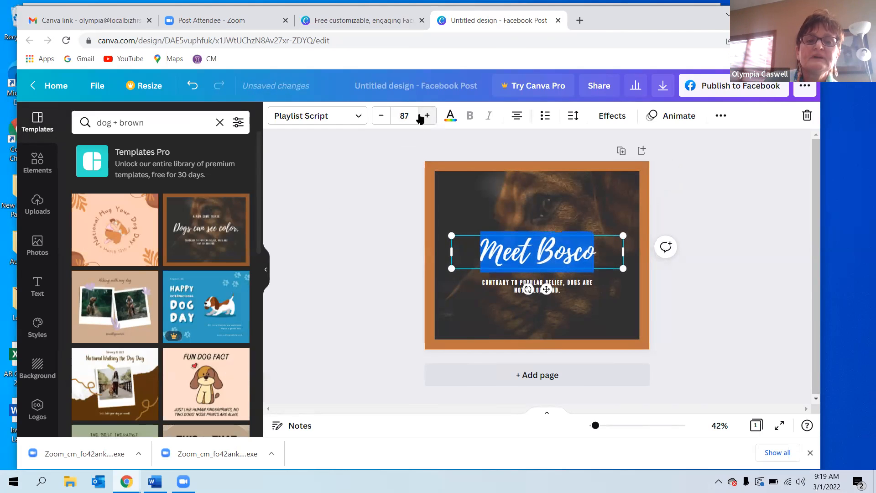
left_click(412, 114)
type("100")
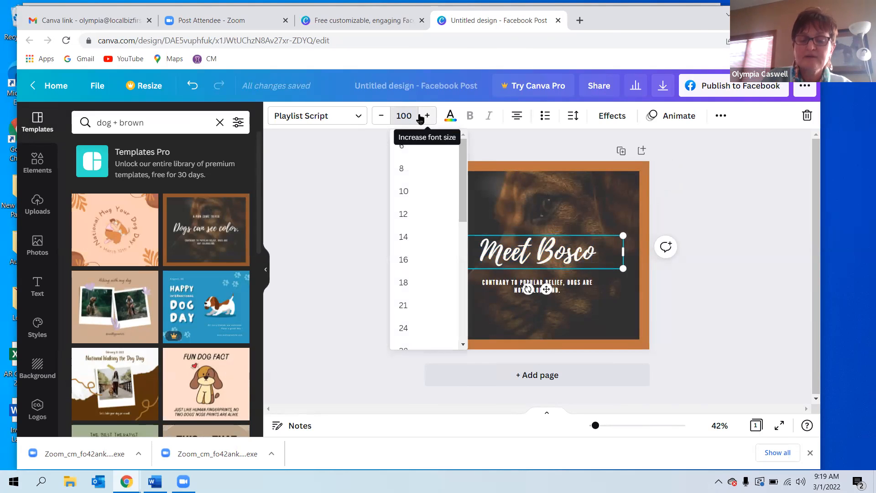
key("Return")
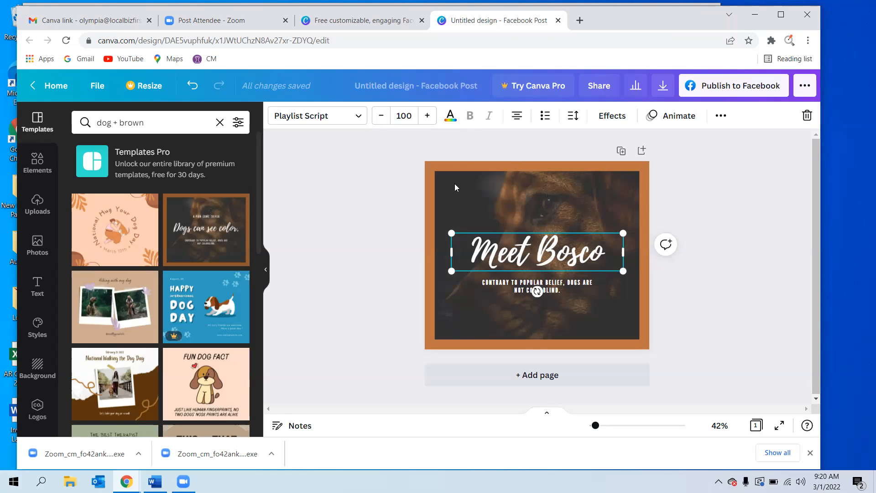
Replace the small text under the headline with "MY NEW THERAPIST".
left_click(514, 287)
double_click(551, 289)
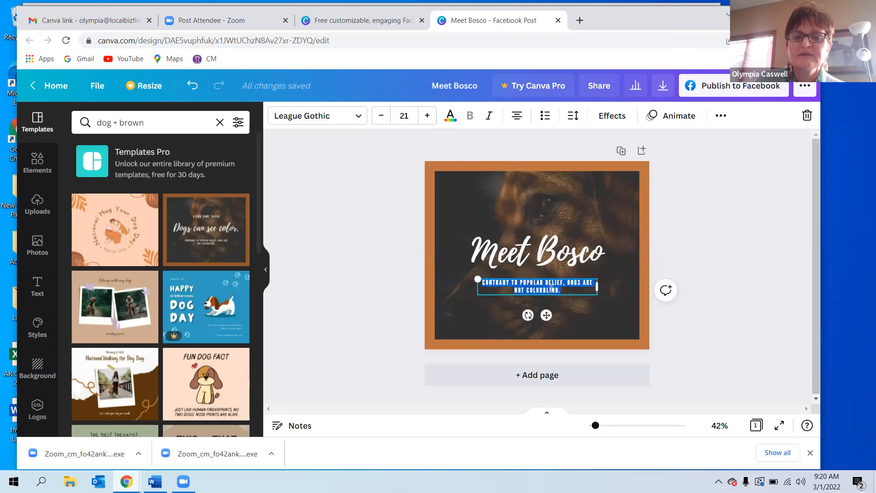
left_click_drag(565, 290, 479, 281)
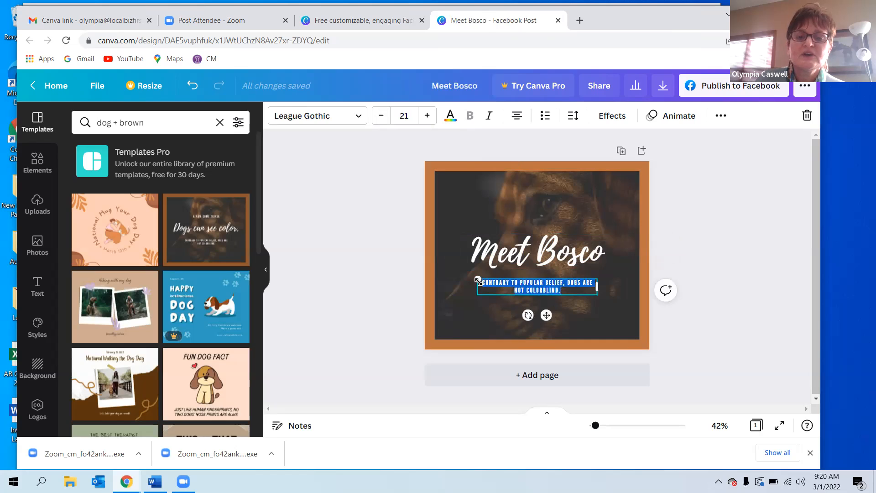
type("MY")
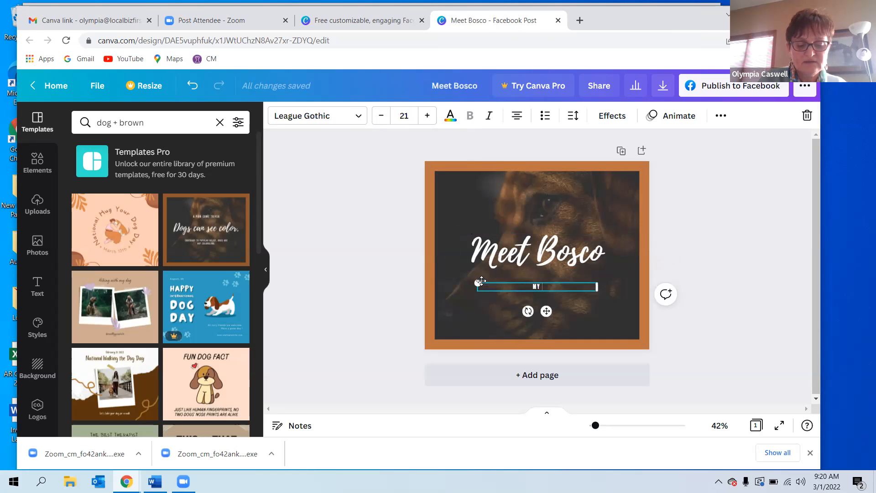
type(" NEW")
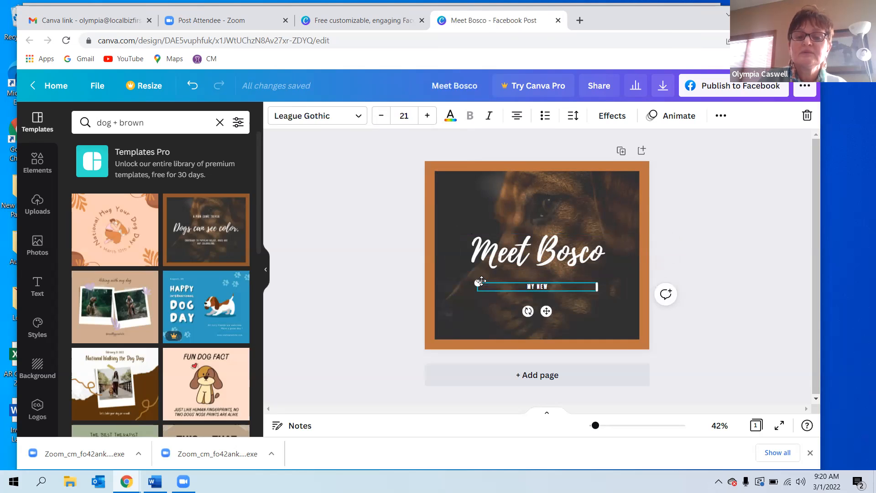
type(" TH")
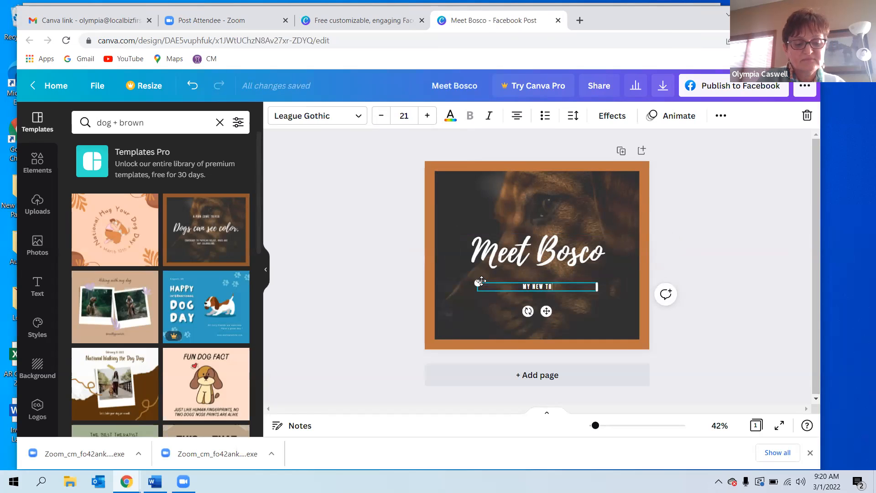
type("ERAPIST")
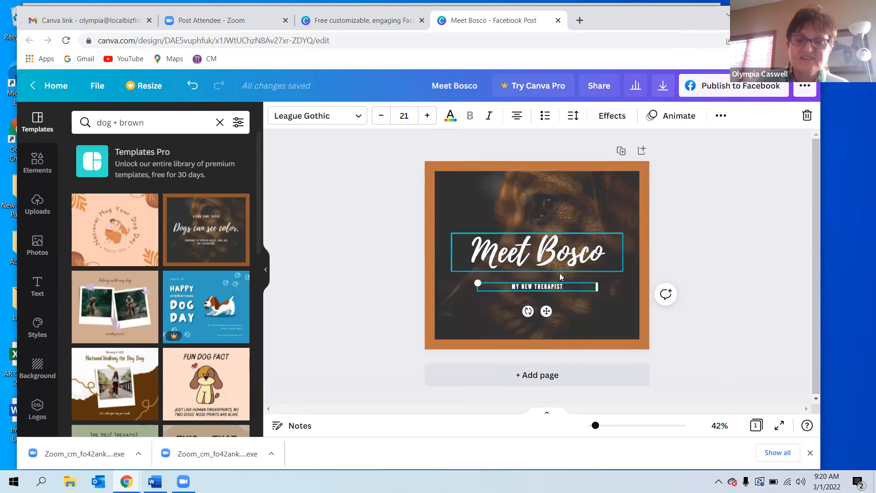
Enlarge the "MY NEW THERAPIST" subtitle to font size 37.
left_click_drag(566, 287, 520, 287)
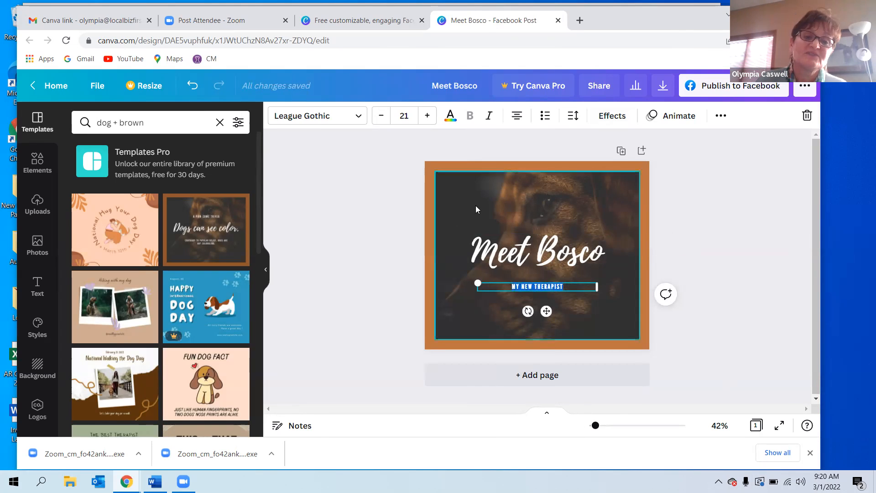
left_click(427, 117)
left_click(426, 117)
left_click(427, 117)
left_click(427, 117)
left_click(427, 117)
left_click(427, 117)
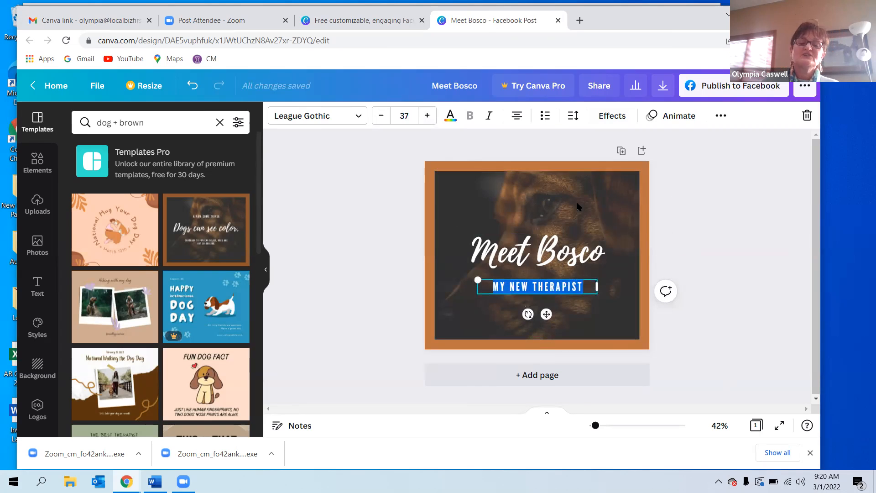
left_click(556, 209)
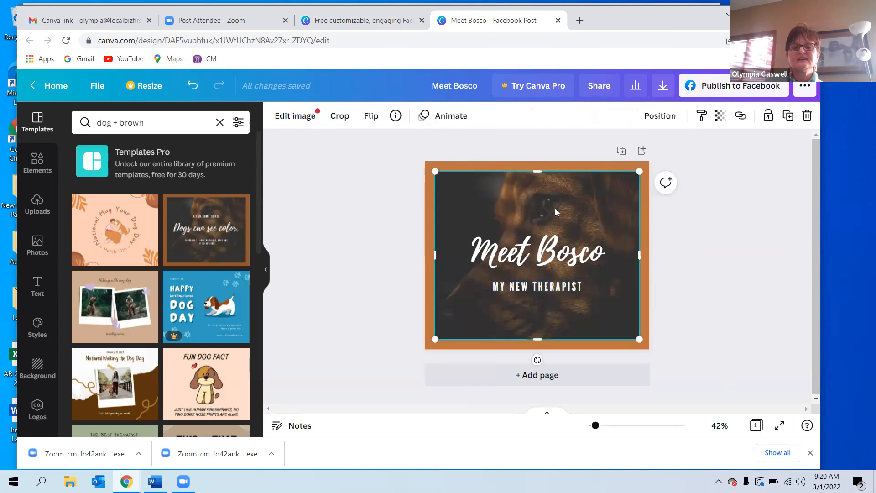
Cycle through the headline's text alignment options back to centred.
left_click(535, 262)
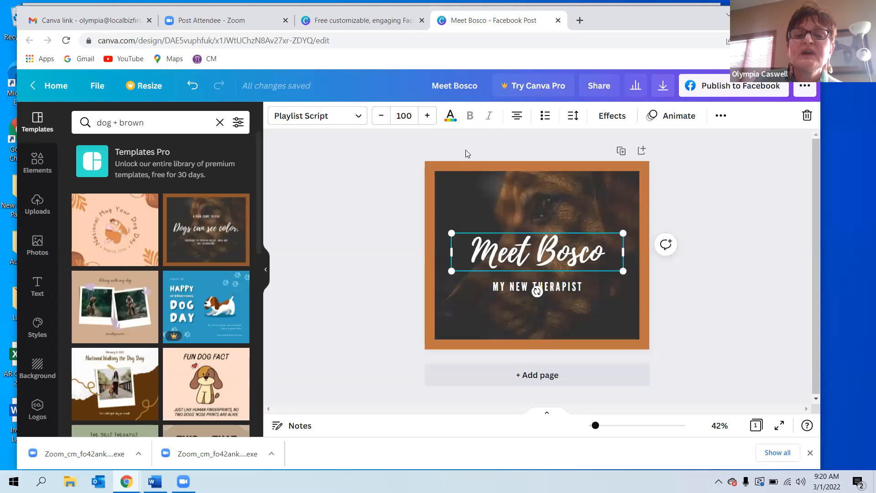
left_click(517, 117)
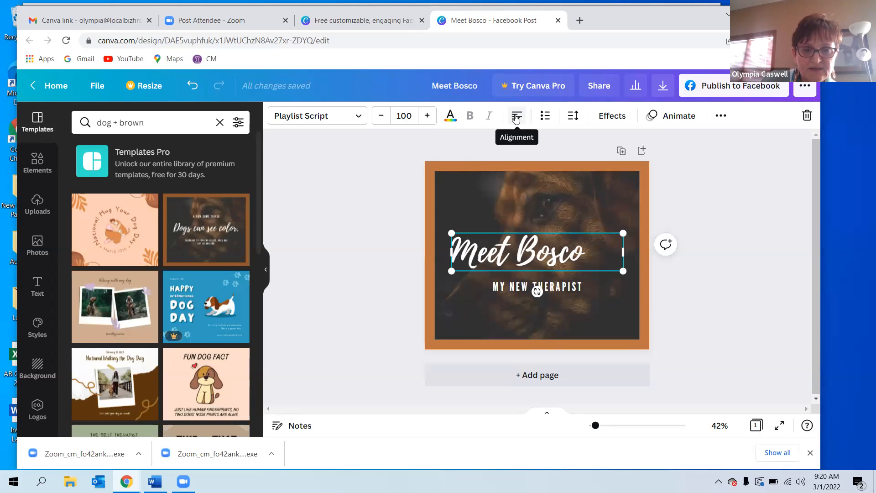
left_click(516, 118)
left_click(517, 118)
left_click(516, 118)
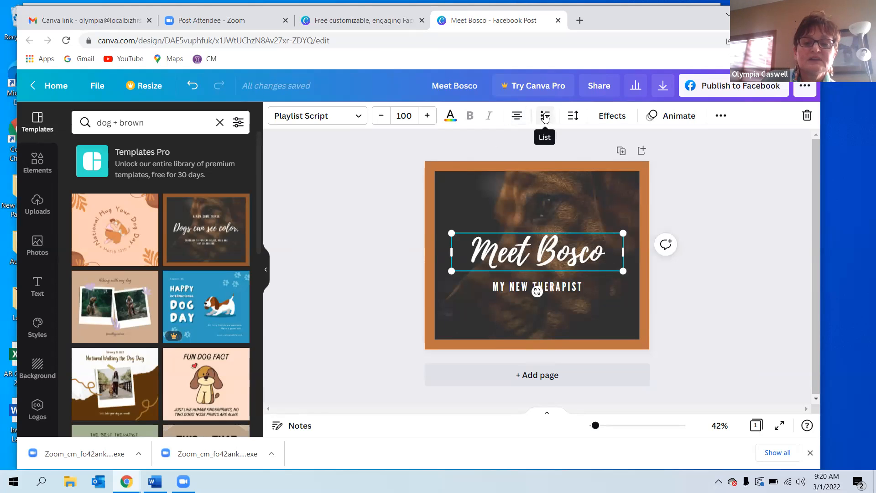
Set the headline's letter spacing to 19.
left_click(579, 116)
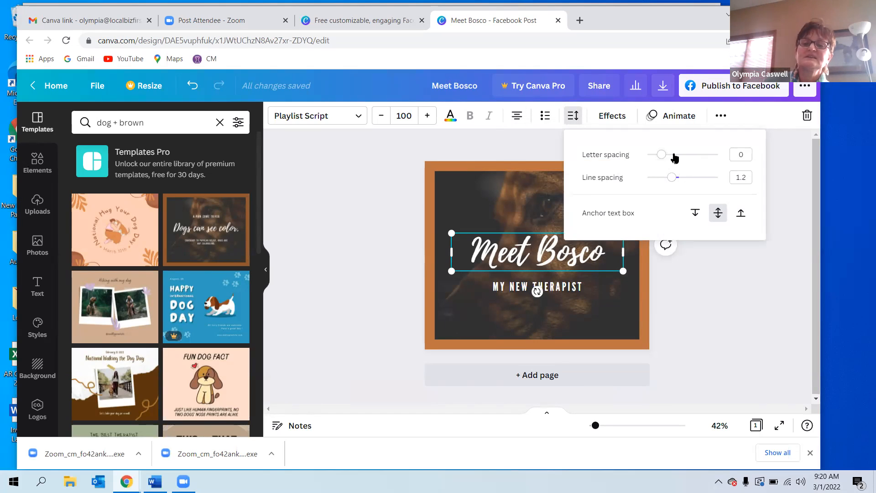
left_click_drag(666, 158, 664, 155)
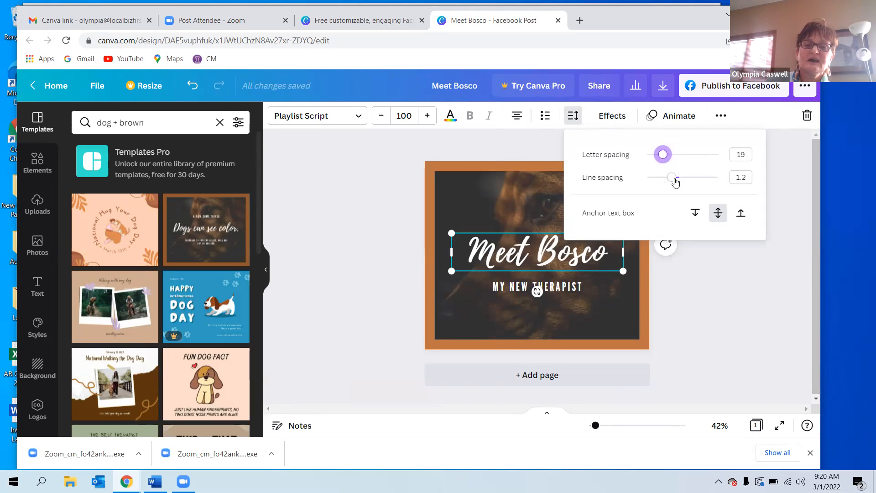
left_click(528, 198)
Narrow the headline box so it wraps onto two lines and set its line spacing to 1.03.
left_click(566, 247)
left_click_drag(623, 251, 580, 246)
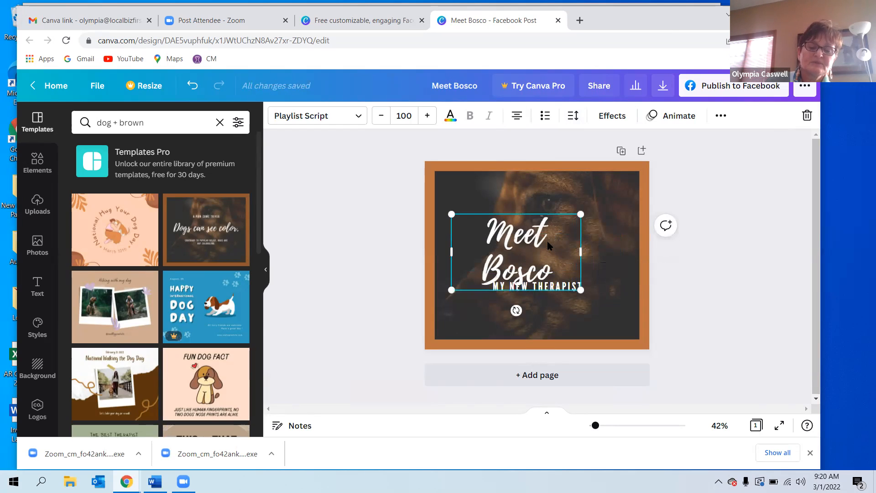
left_click(573, 116)
mouse_move(670, 178)
left_mouse_down()
mouse_move(690, 178)
mouse_move(666, 177)
left_mouse_up()
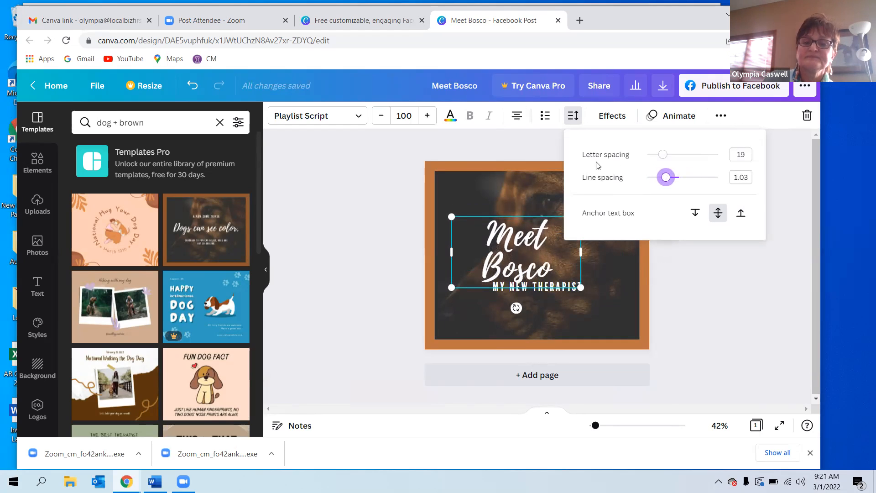
left_click(551, 157)
Widen the headline box back so "Meet Bosco" sits on one line.
left_click_drag(596, 252, 623, 251)
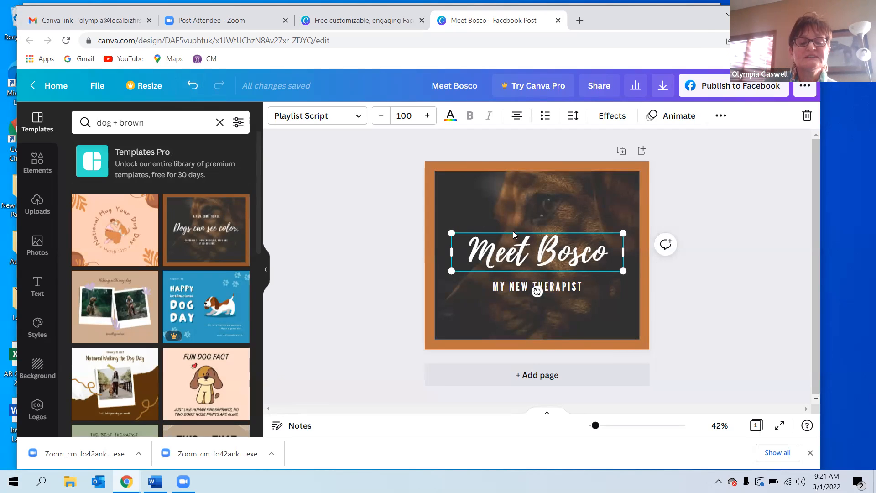
Try placing the uploaded dog photo onto the design twice, undoing each attempt.
left_click(473, 207)
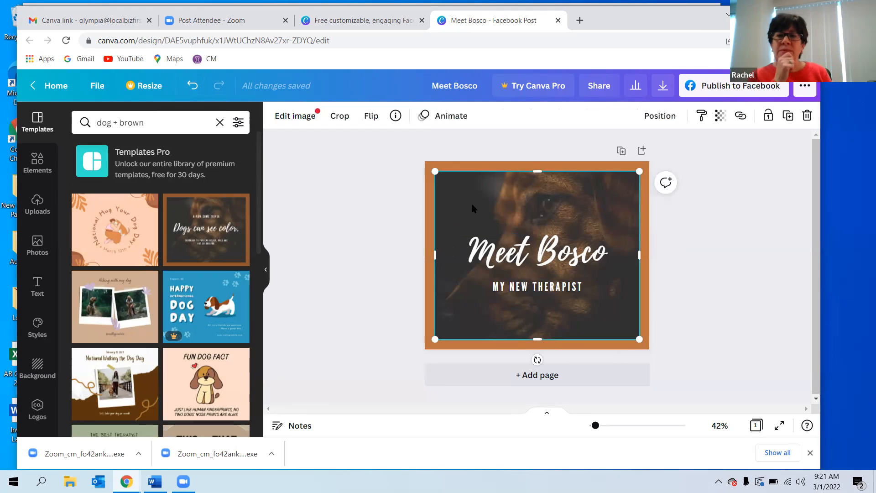
left_click(38, 205)
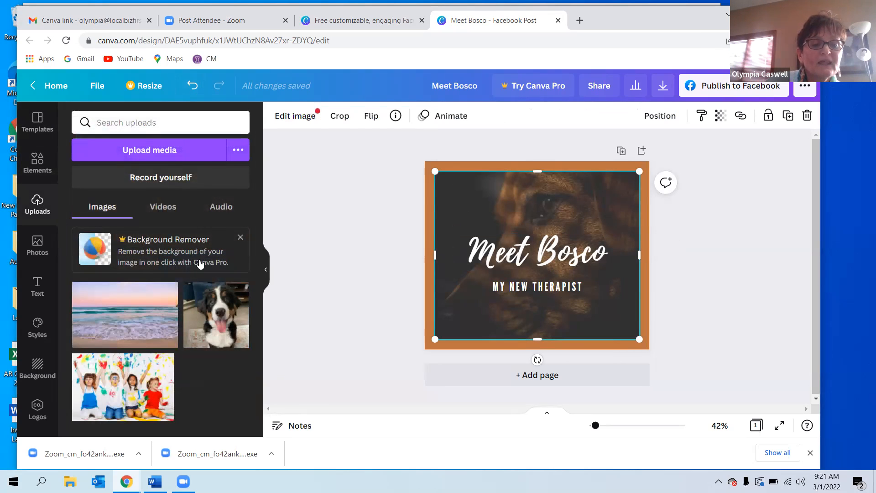
left_click_drag(212, 320, 451, 253)
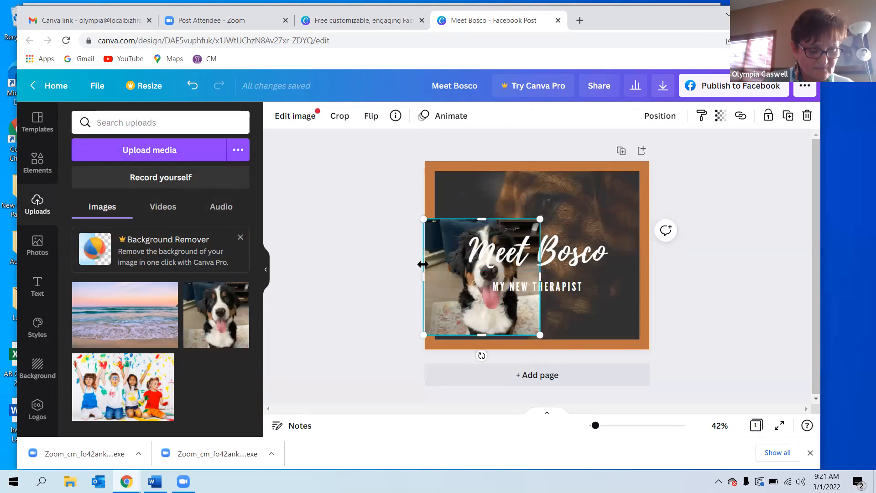
key("ctrl+z")
left_click_drag(224, 325, 434, 312)
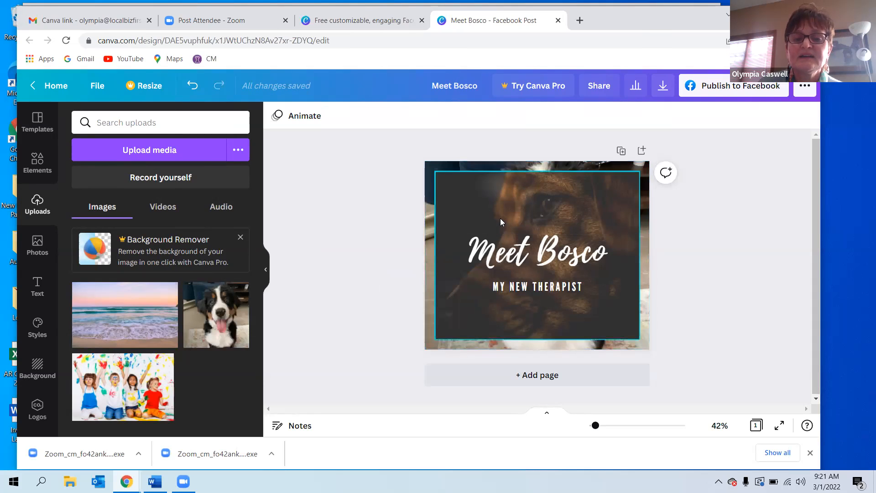
key("ctrl+z")
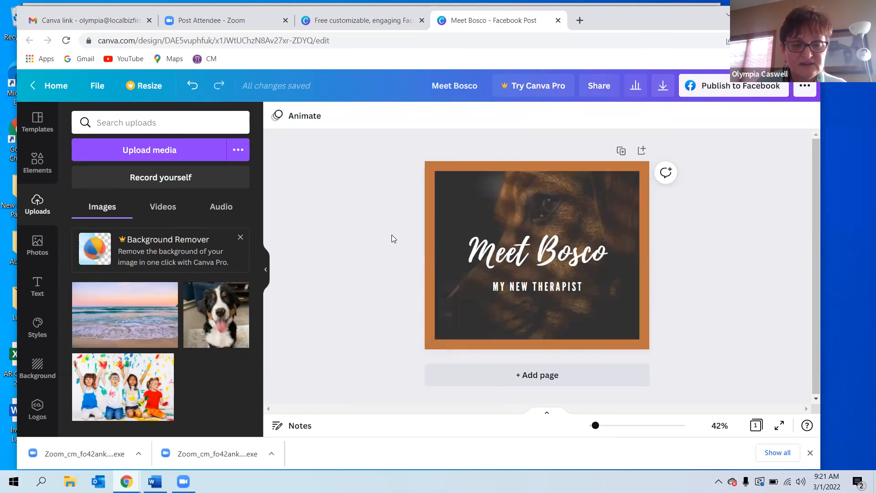
Add the uploaded dog photo and resize it to fill the area inside the brown frame.
left_click(494, 222)
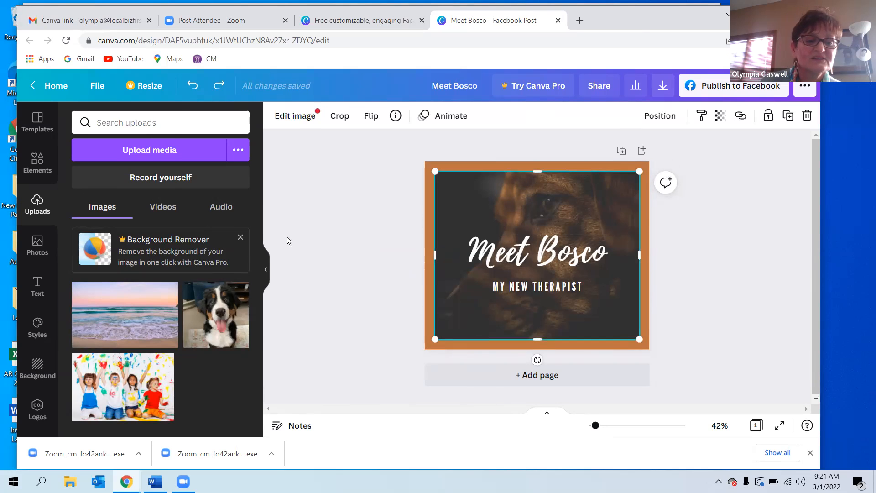
left_click_drag(224, 303, 477, 243)
left_click_drag(450, 216, 422, 192)
left_click_drag(562, 192, 566, 210)
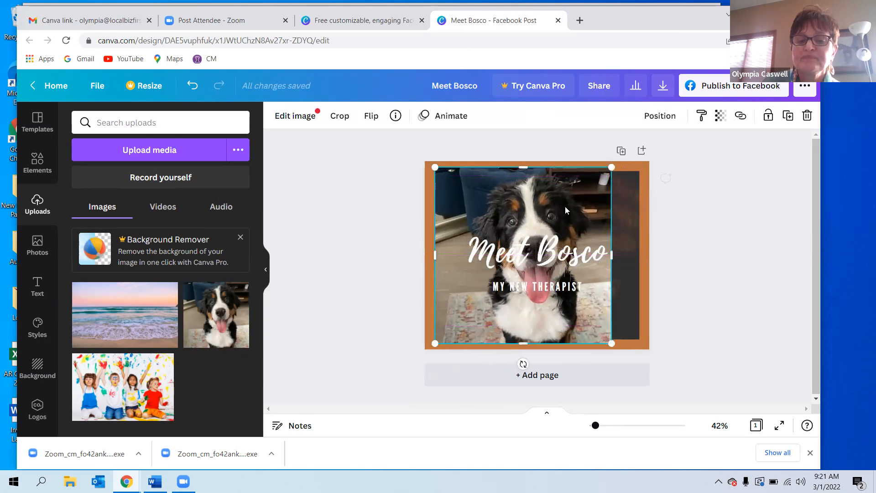
left_click_drag(612, 255, 639, 253)
left_click_drag(538, 167, 538, 171)
left_click_drag(537, 342, 537, 339)
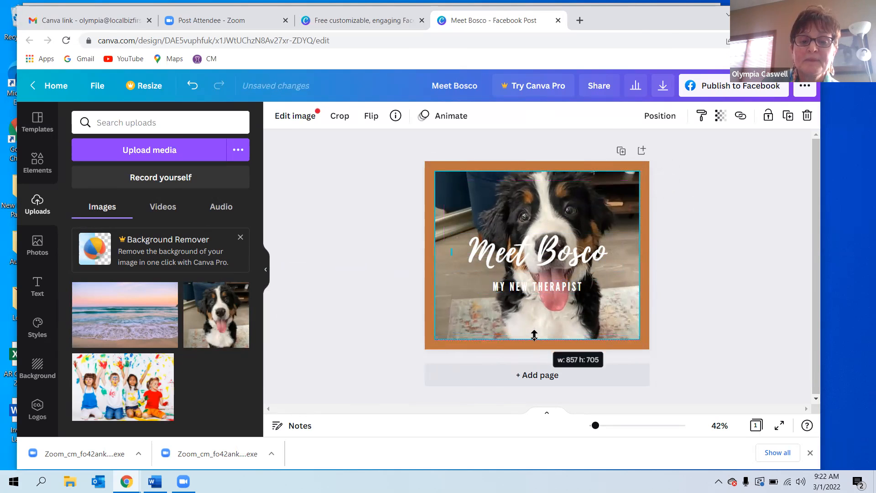
left_click(693, 267)
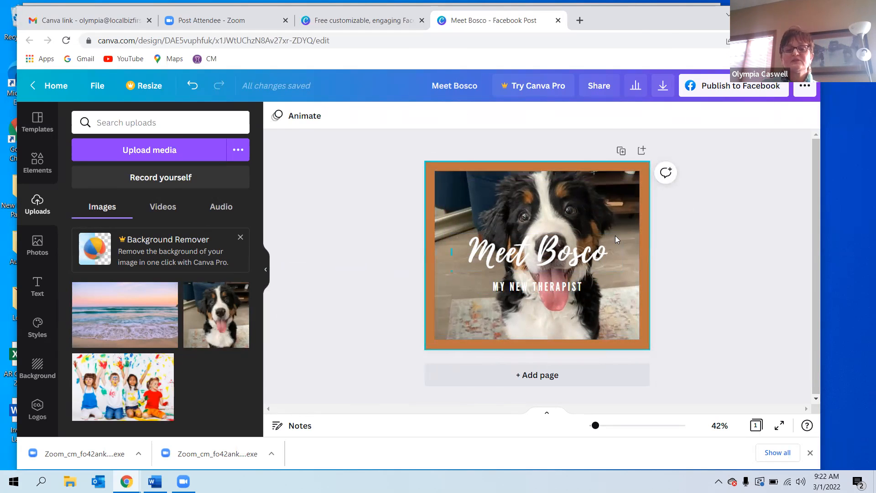
Move the headline and subtitle lower, over the bottom part of the dog photo.
left_click_drag(530, 287, 529, 308)
left_click_drag(530, 261, 530, 276)
left_click_drag(556, 311, 556, 313)
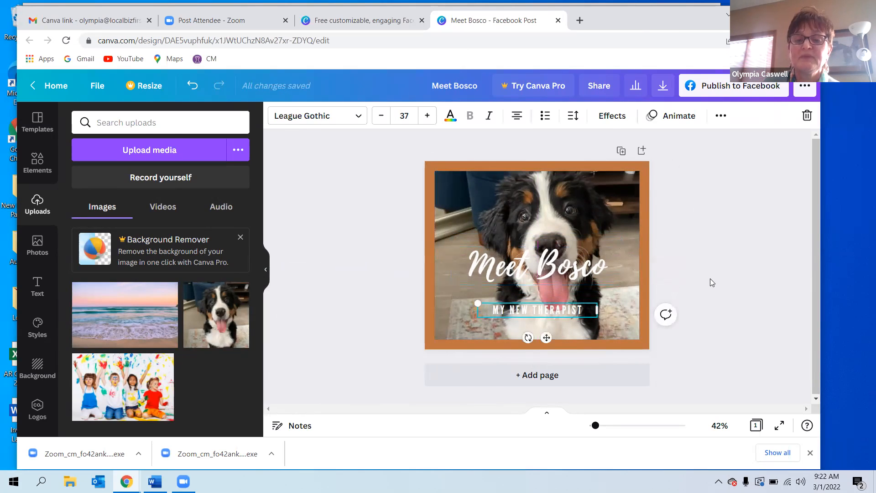
left_click(704, 252)
left_click_drag(560, 278, 562, 282)
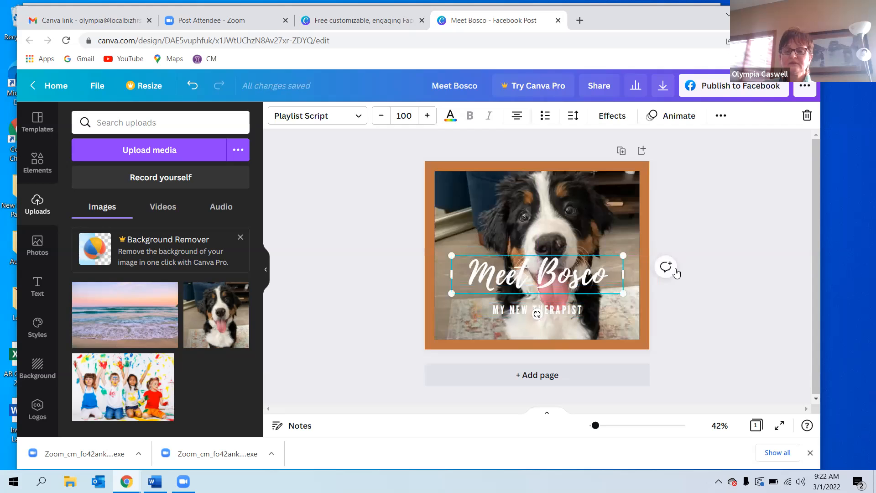
left_click(701, 268)
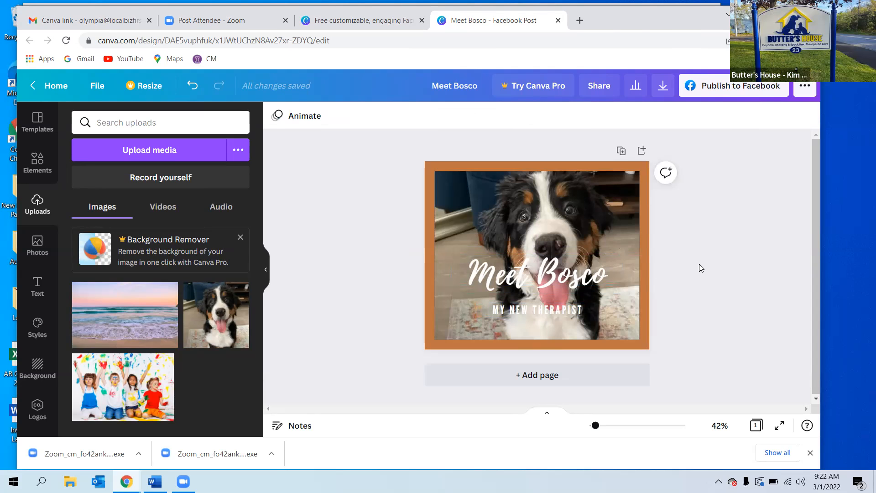
left_click(37, 161)
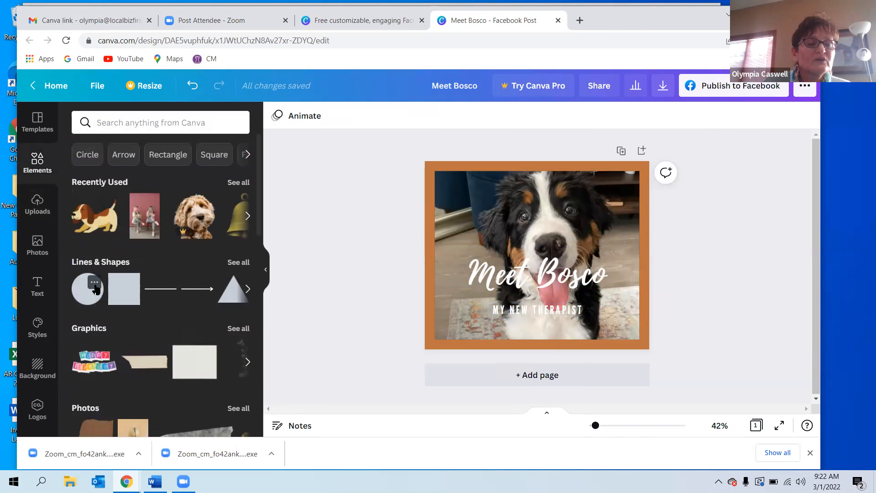
left_click(130, 282)
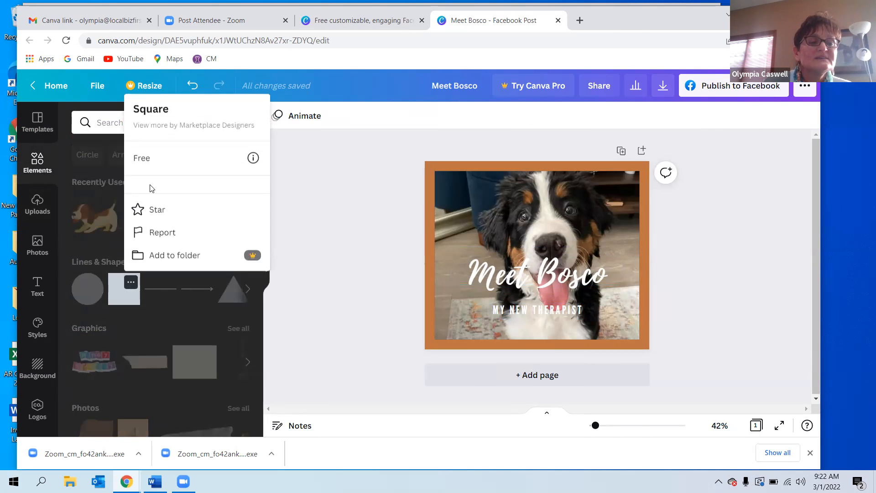
left_click(288, 163)
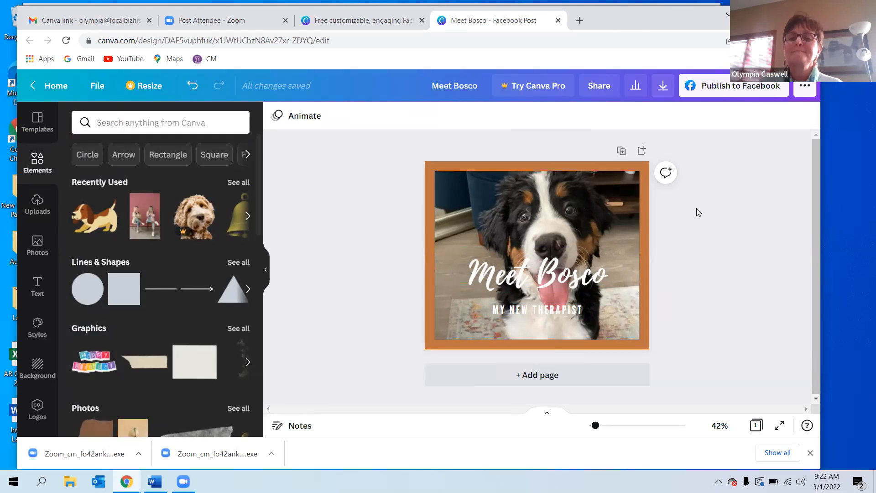
Download the design as a PNG file and close the share pop-up.
left_click(664, 87)
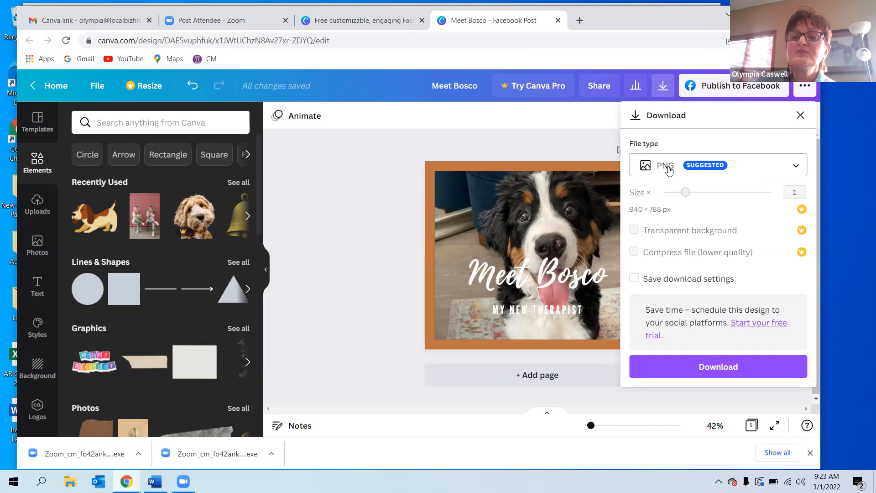
left_click(715, 368)
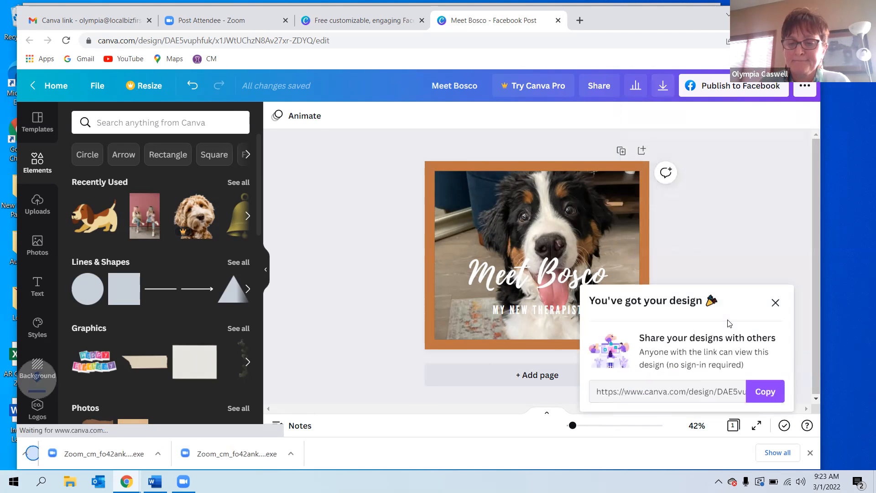
left_click(775, 303)
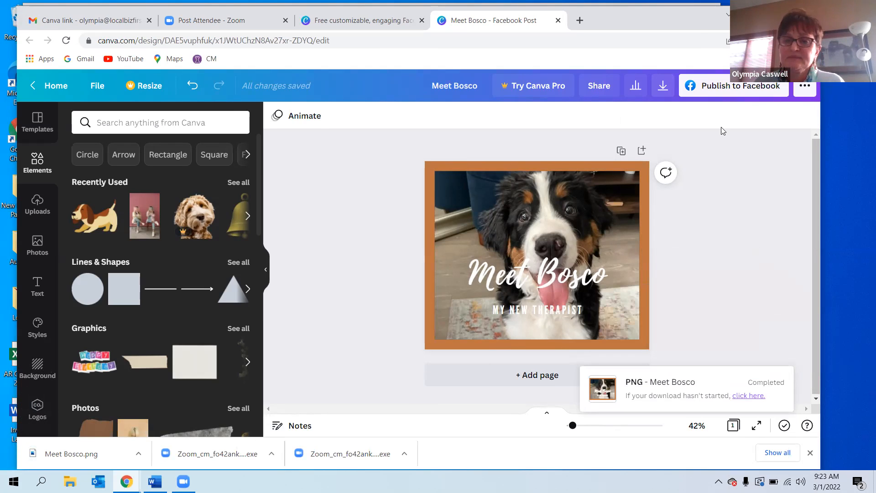
Open the download options and review the available file types without downloading.
left_click(665, 91)
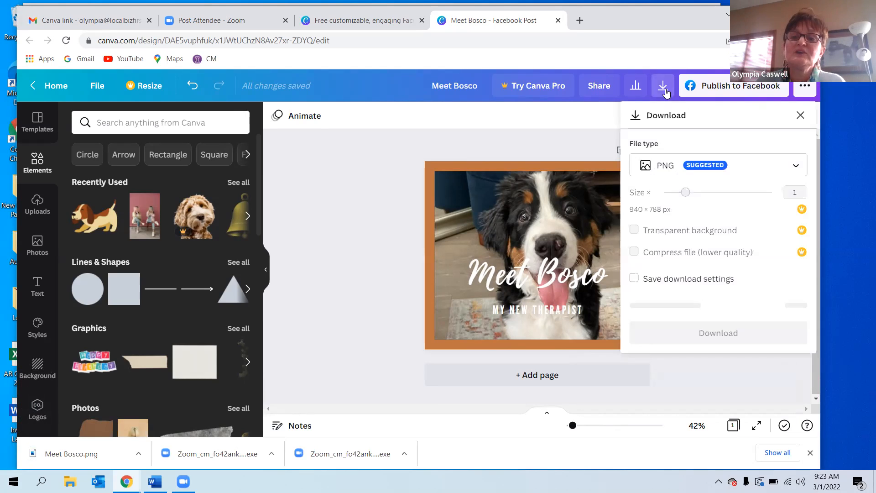
left_click(665, 166)
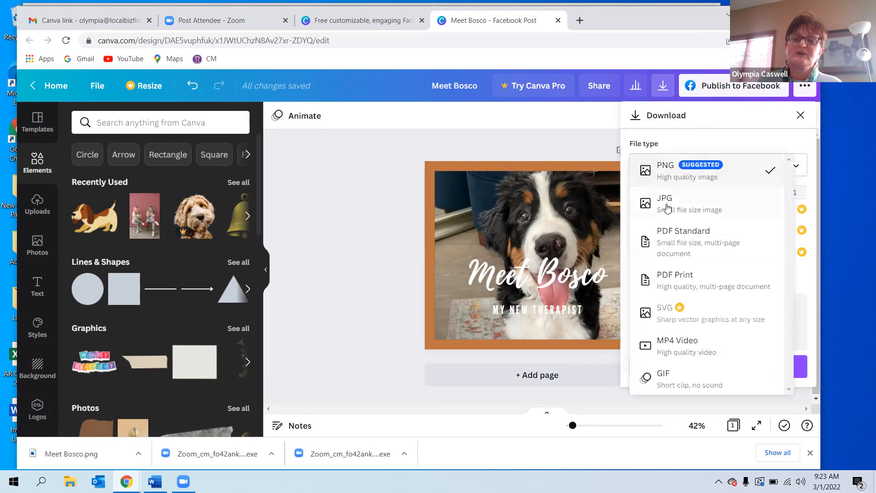
left_click(380, 151)
left_click(377, 142)
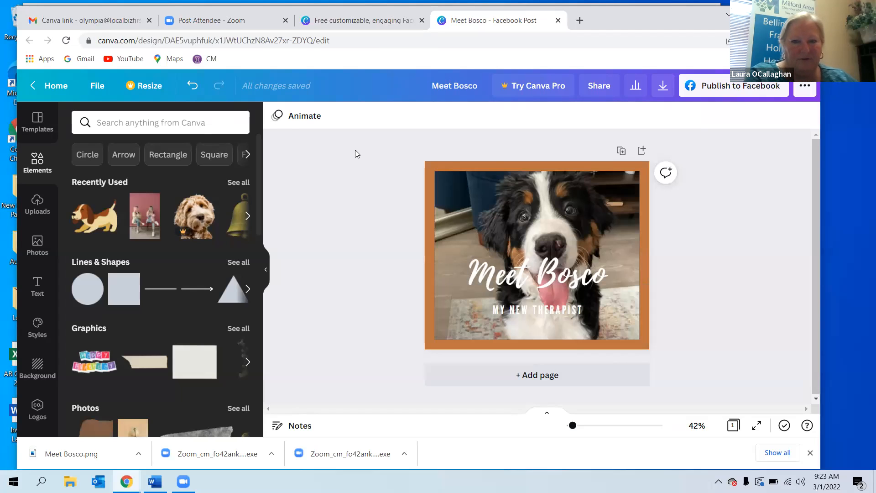
Replace the brown border background with the green tropical leaves background.
left_click(452, 163)
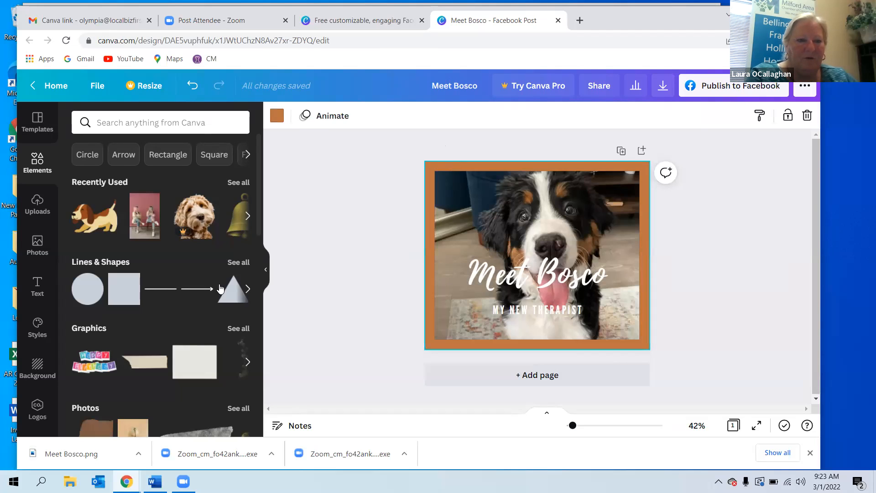
left_click(36, 367)
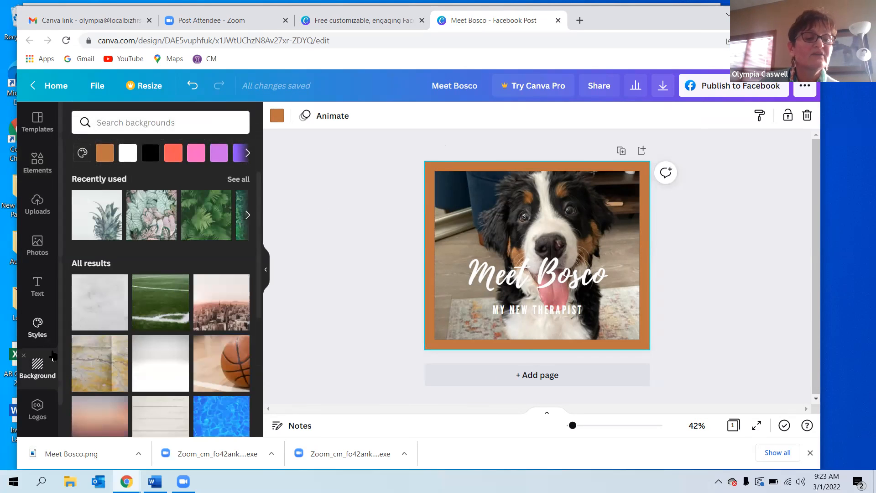
left_click_drag(192, 219, 434, 196)
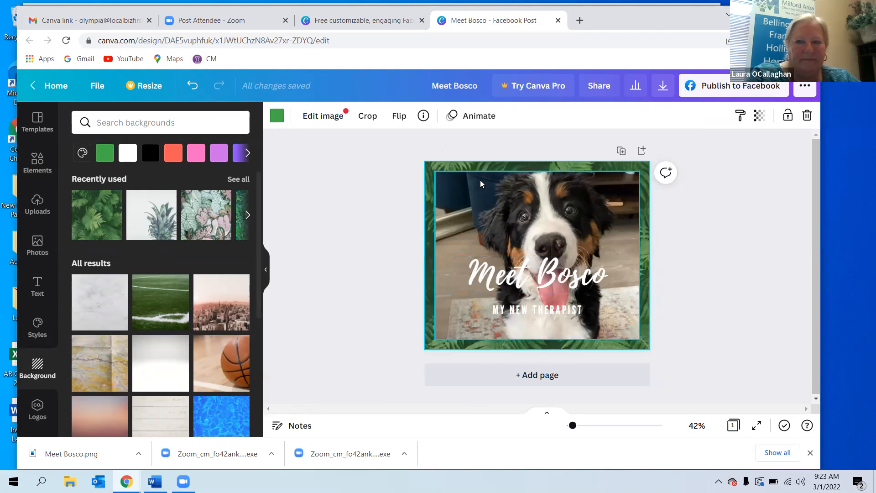
Shrink the dog photo slightly so more of the leafy background shows around it.
left_click(437, 174)
left_click_drag(436, 172, 442, 178)
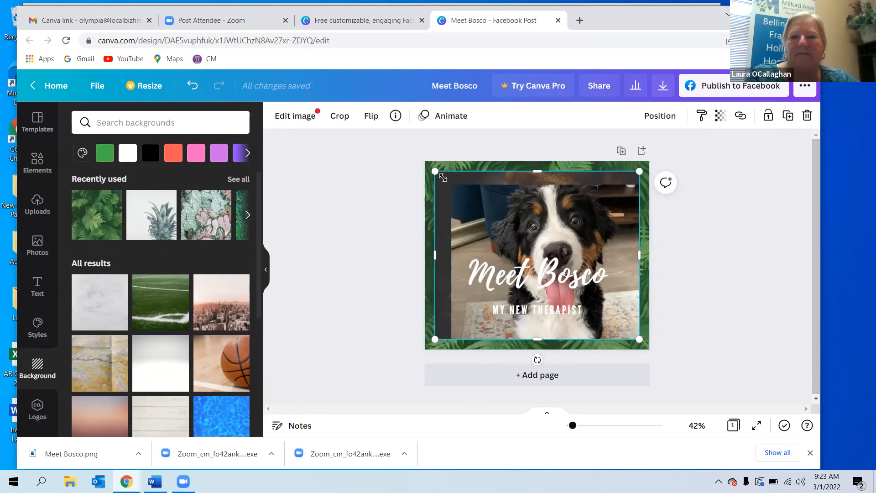
key("Delete")
left_click_drag(477, 201, 470, 194)
left_click(372, 188)
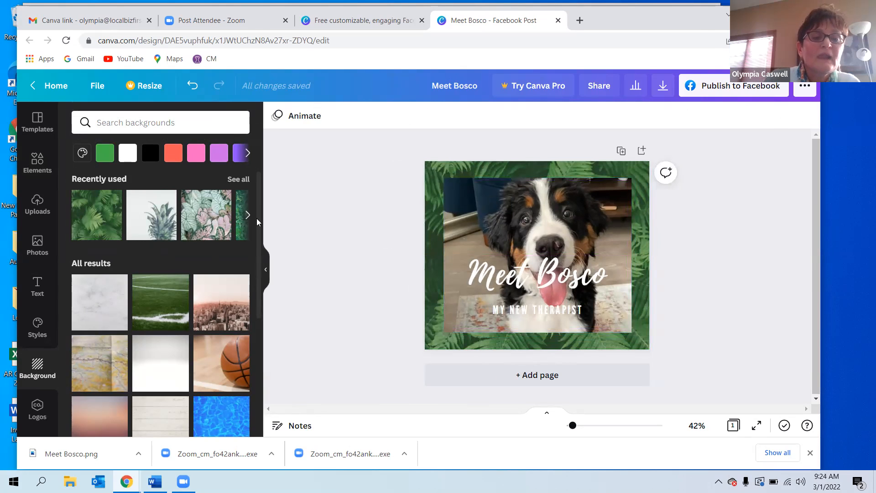
Search the background library for bones and then for dog, and clear the search.
left_click_drag(258, 225, 262, 199)
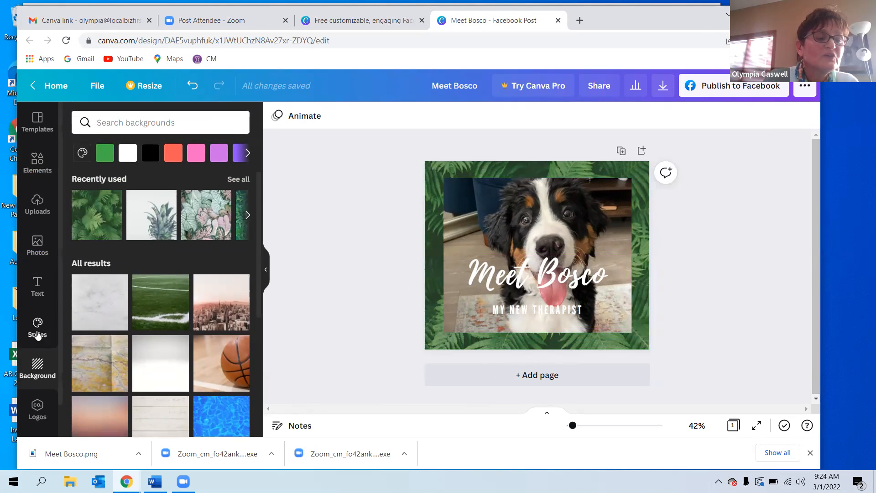
left_click(106, 123)
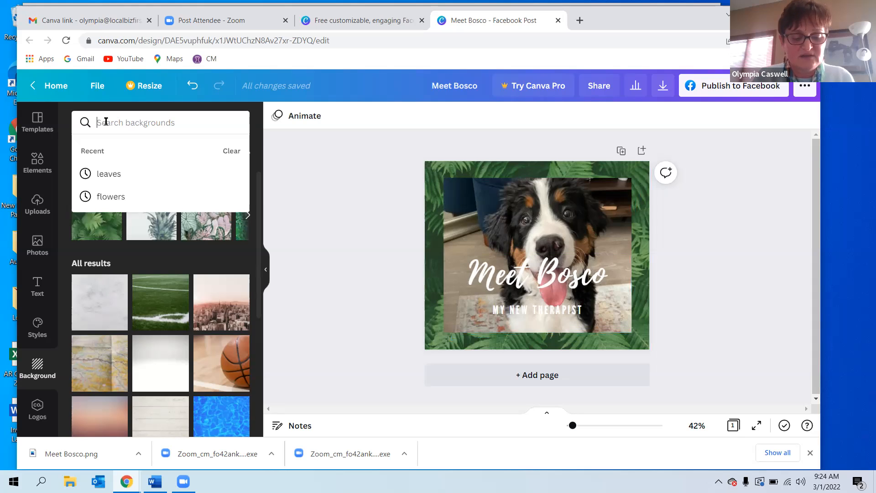
type("bones")
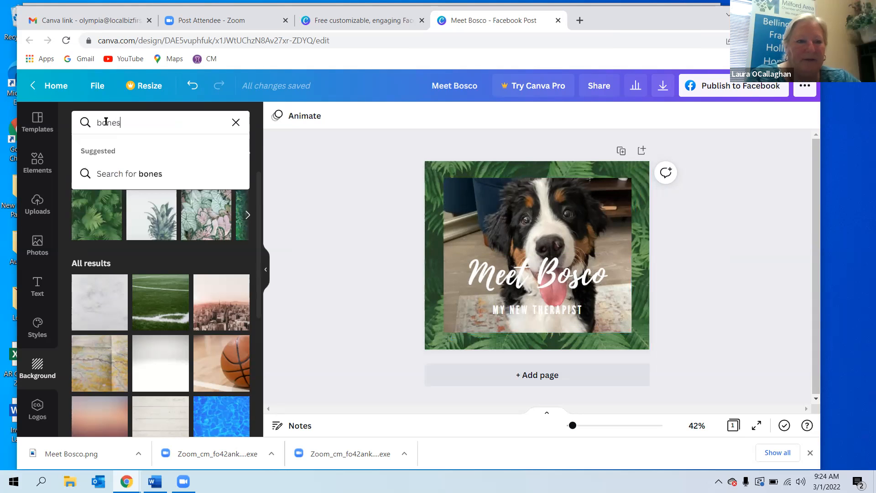
key("Return")
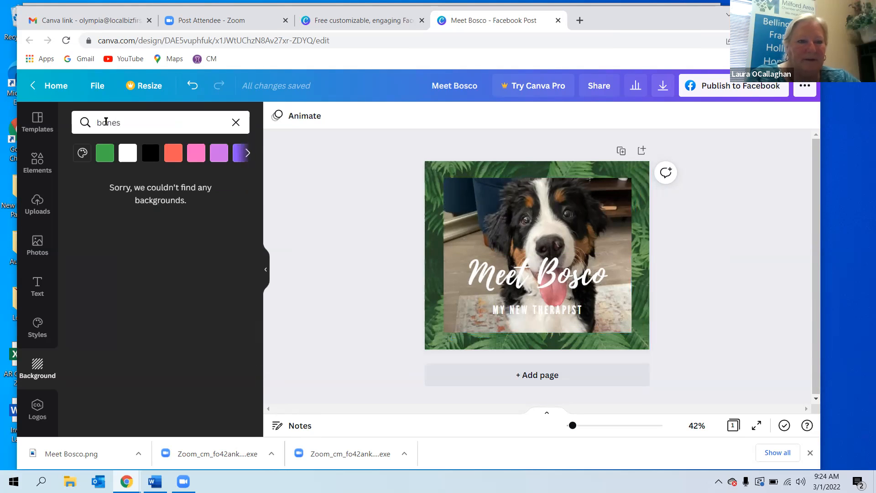
double_click(104, 124)
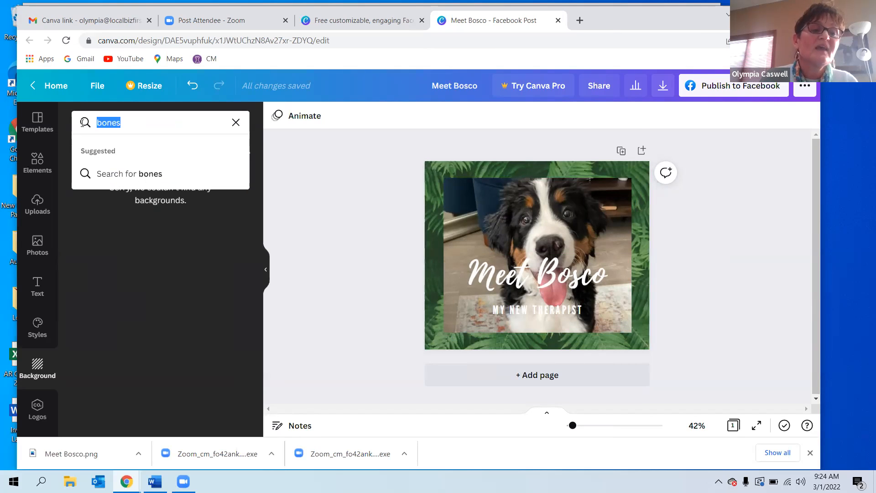
key("BackSpace")
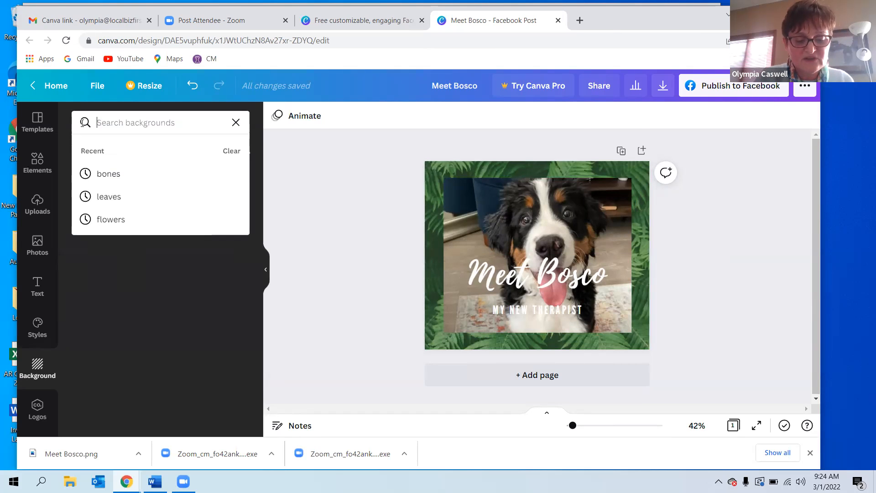
type("dog")
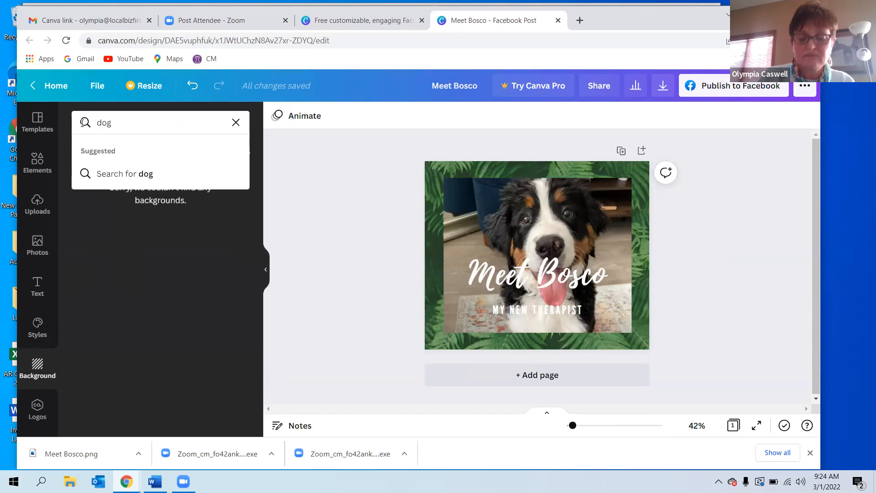
key("Return")
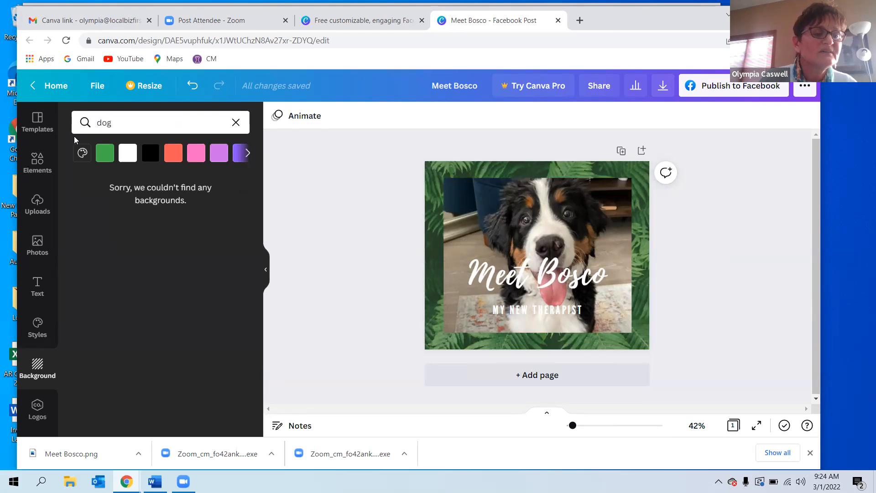
left_click(122, 117)
left_click_drag(126, 118, 76, 115)
key("BackSpace")
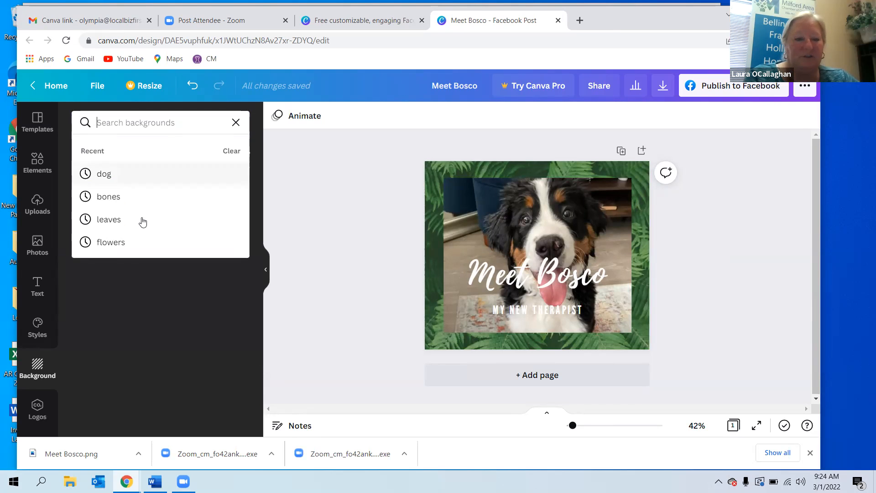
left_click(126, 123)
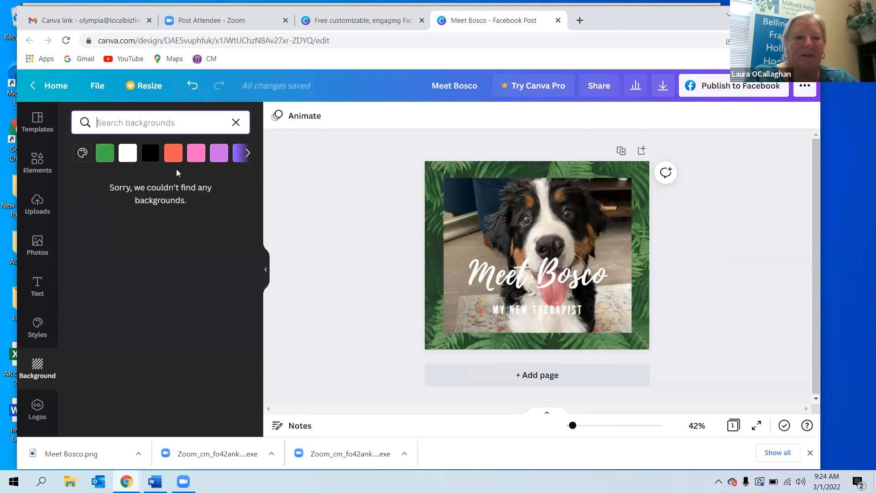
left_click(83, 153)
left_click(168, 123)
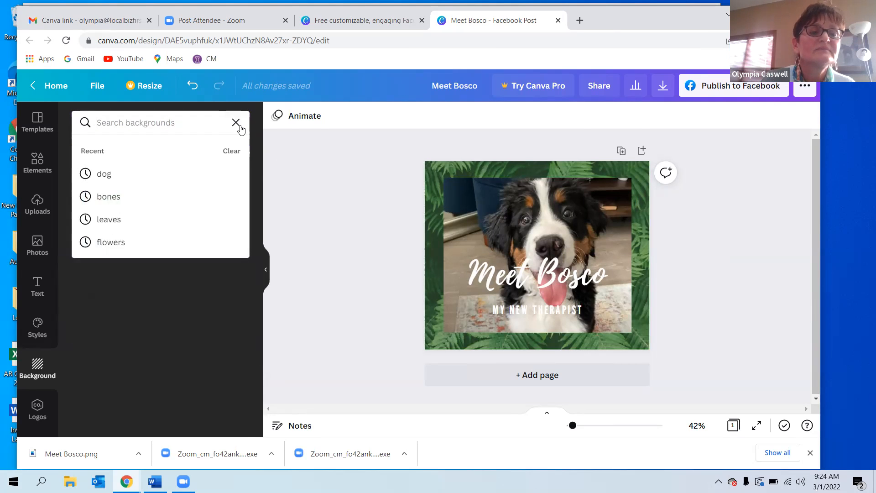
left_click(236, 122)
Apply the crumpled white paper background to the design.
left_click(259, 174)
left_click_drag(260, 185, 452, 189)
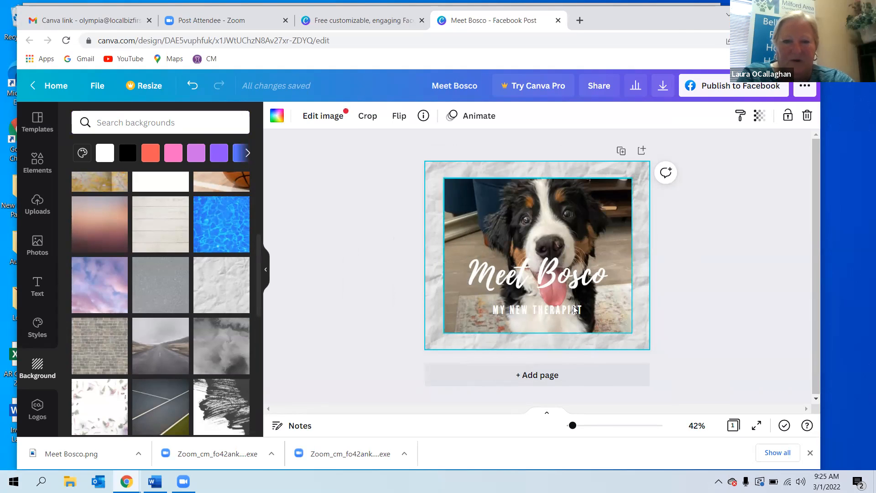
Recolour the "Meet Bosco" headline pink, then a pale pink from a custom colour.
left_click(526, 280)
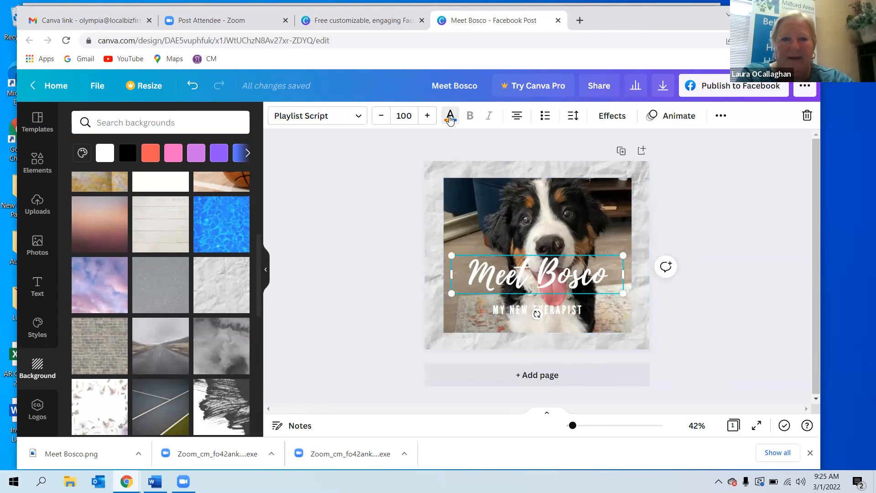
left_click(450, 116)
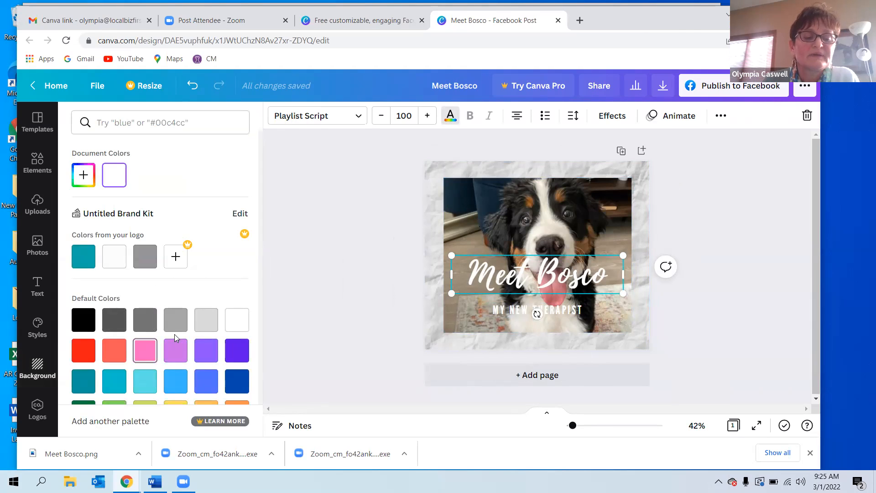
left_click(152, 352)
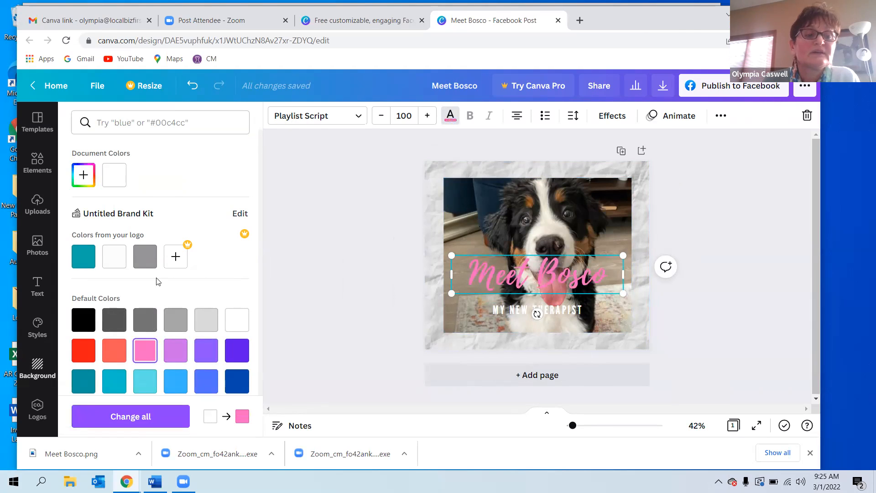
left_click(83, 175)
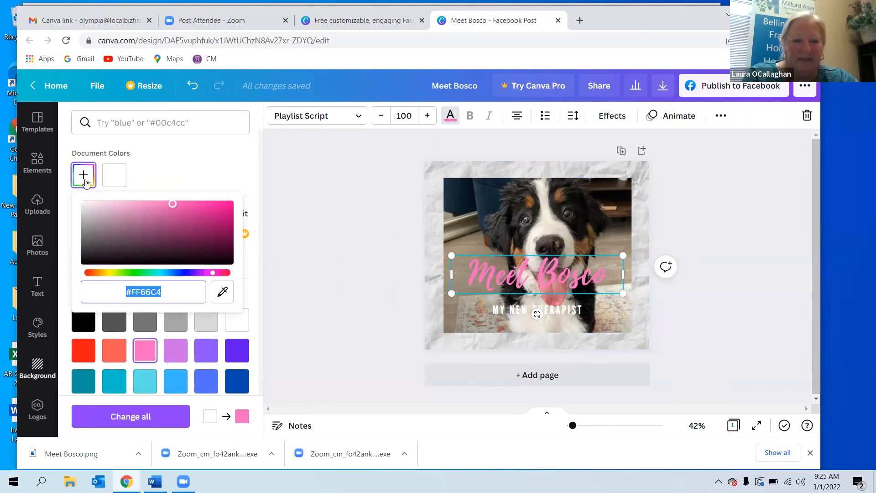
left_click(108, 217)
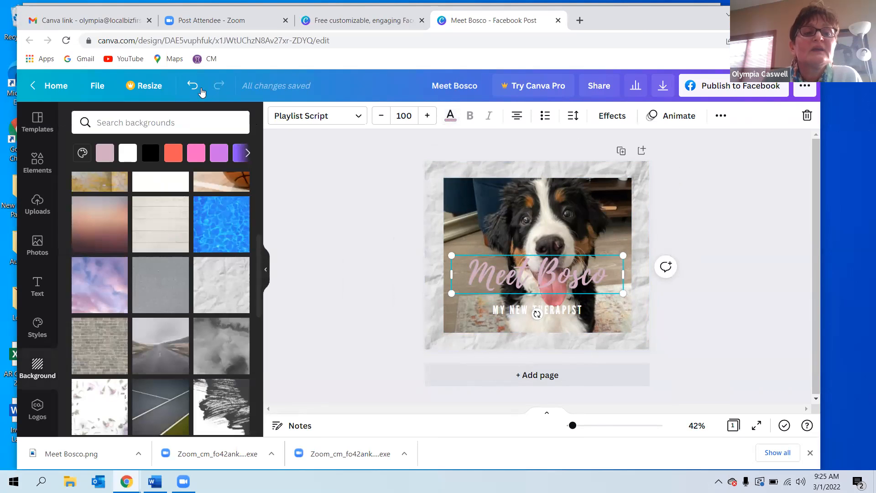
Undo the headline colour, background and photo changes back to the brown-framed design.
left_click(192, 86)
left_click(192, 86)
left_click(193, 86)
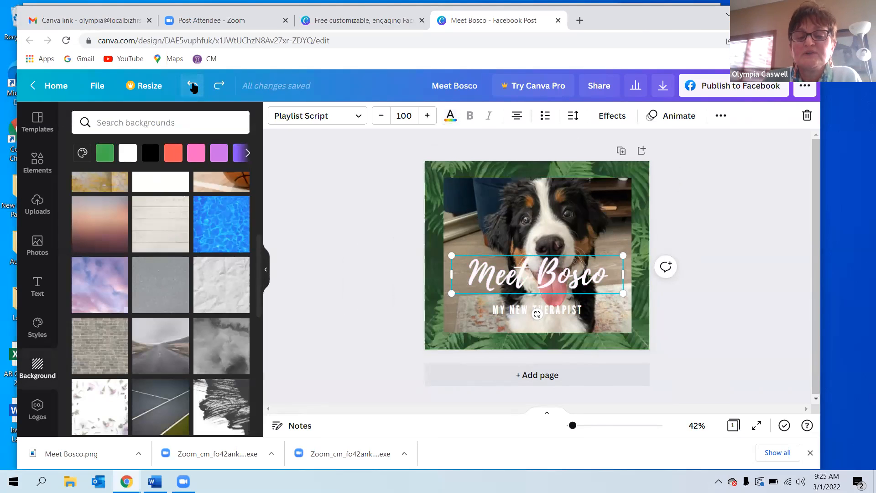
left_click(192, 86)
left_click(192, 86)
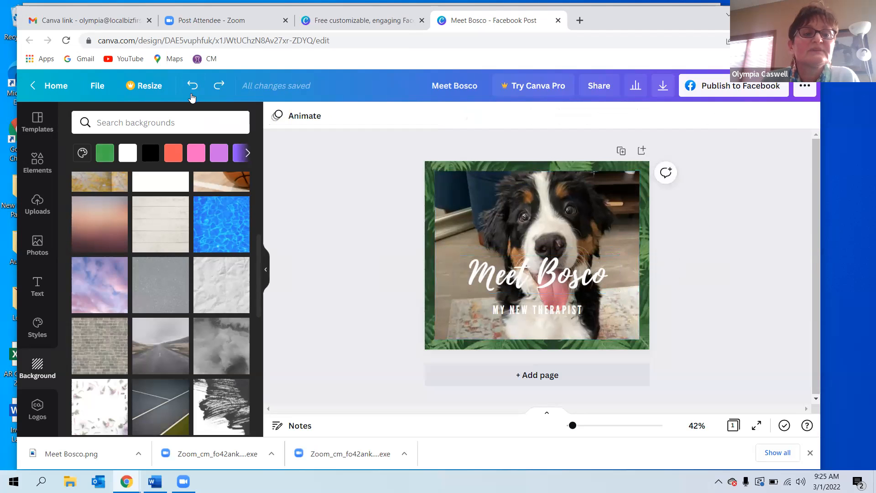
left_click(192, 86)
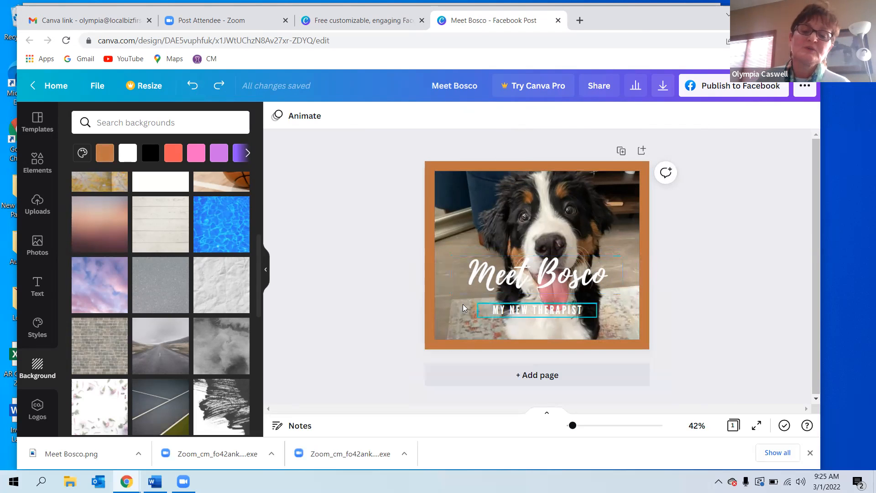
Add a light grey square behind the "Meet Bosco" headline and resize it to just cover that text.
left_click(534, 287)
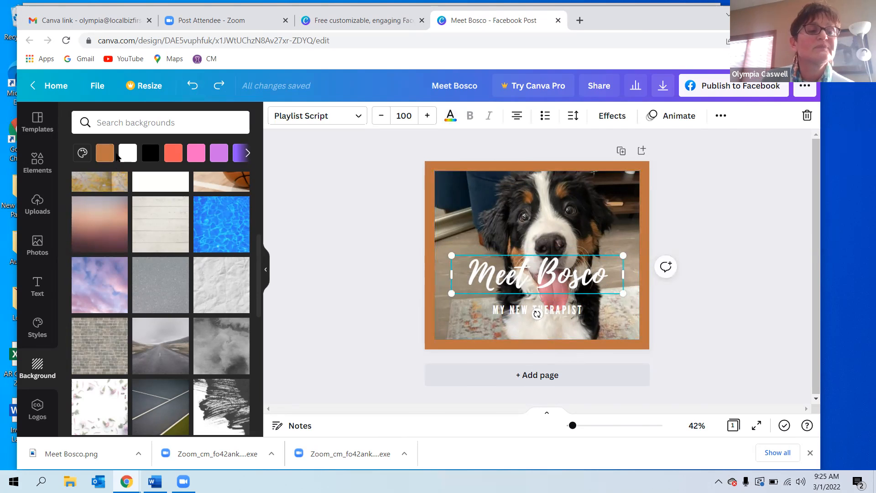
left_click(35, 163)
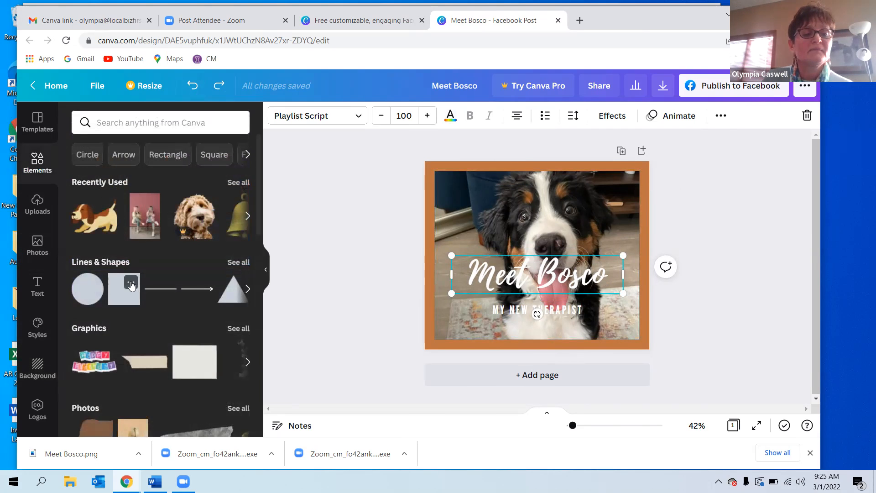
left_click(131, 283)
left_click(125, 282)
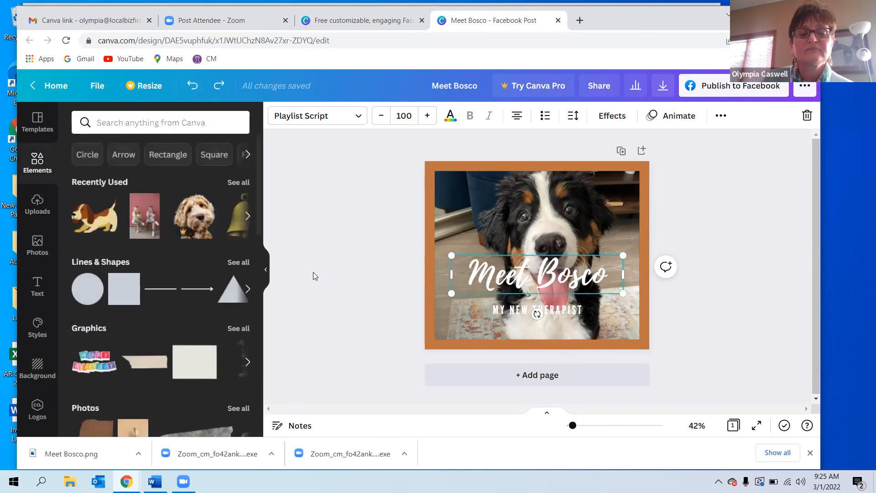
left_click_drag(130, 289, 415, 263)
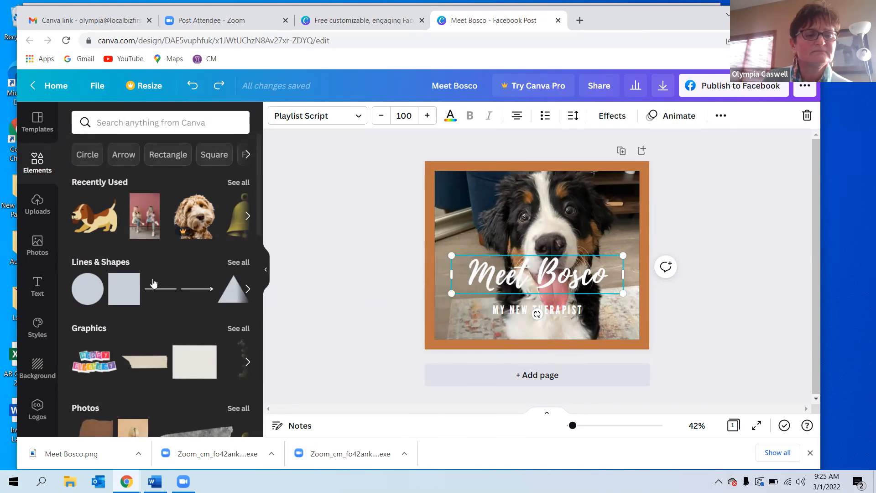
left_click(130, 286)
left_click(119, 312)
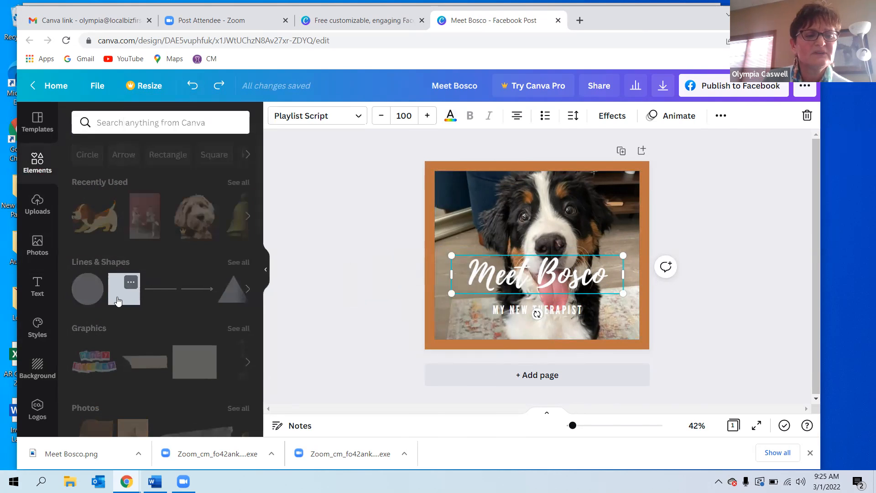
left_click_drag(118, 301, 461, 276)
left_click_drag(554, 358, 614, 291)
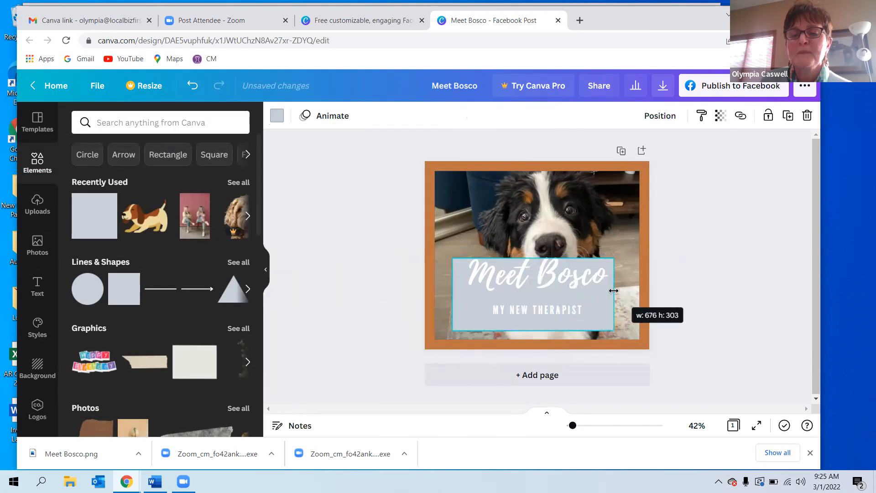
left_click_drag(533, 330, 532, 297)
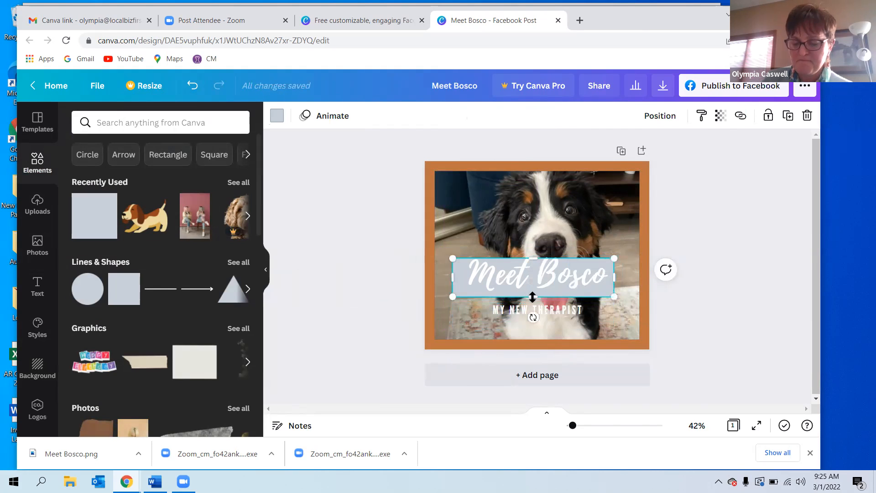
Nudge the grey square upward so it sits behind the "Meet Bosco" headline.
key("Up")
key("Up")
key("Up")
key("Up")
key("Up")
key("Up")
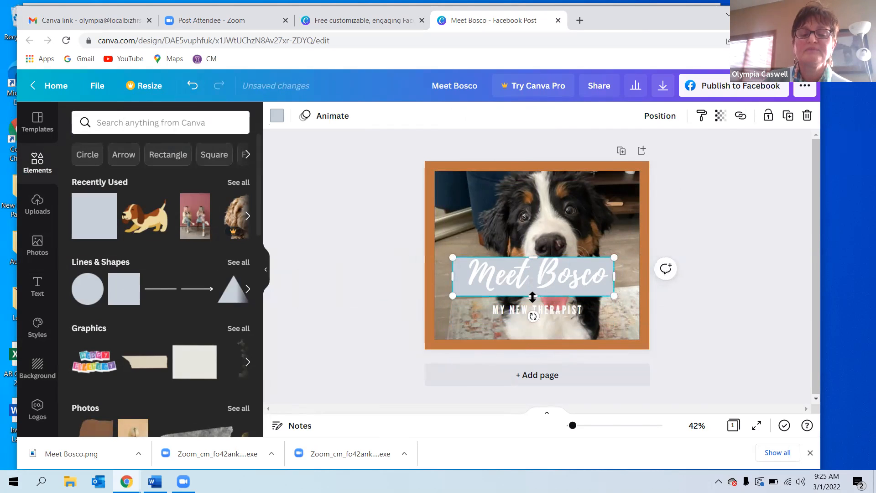
key("Up")
key("Up")
key("Up")
key("Up")
key("Up")
key("Up")
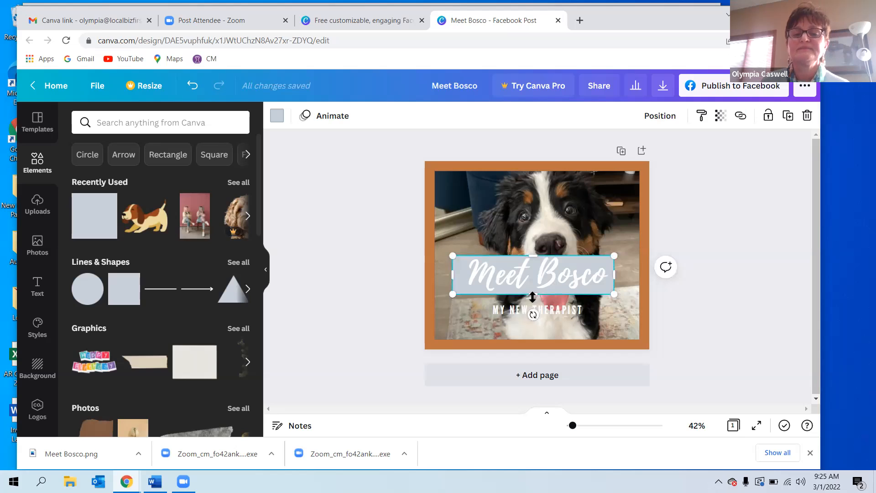
left_click(461, 269)
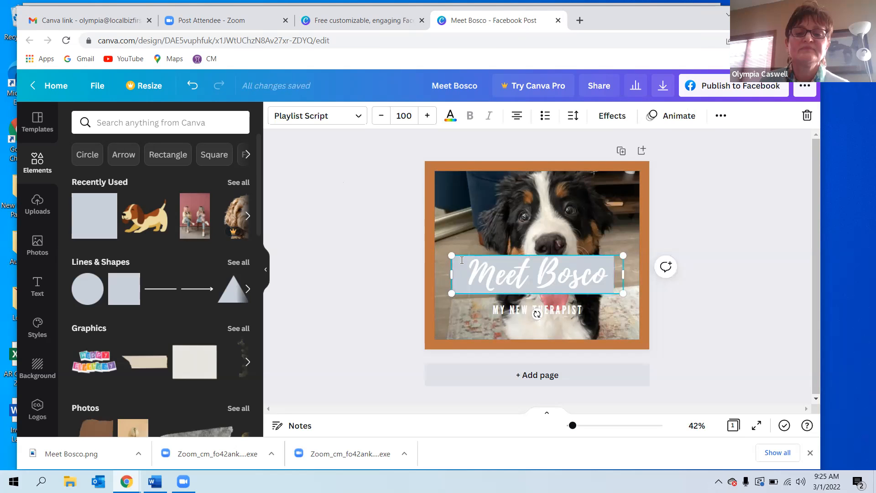
left_click(688, 313)
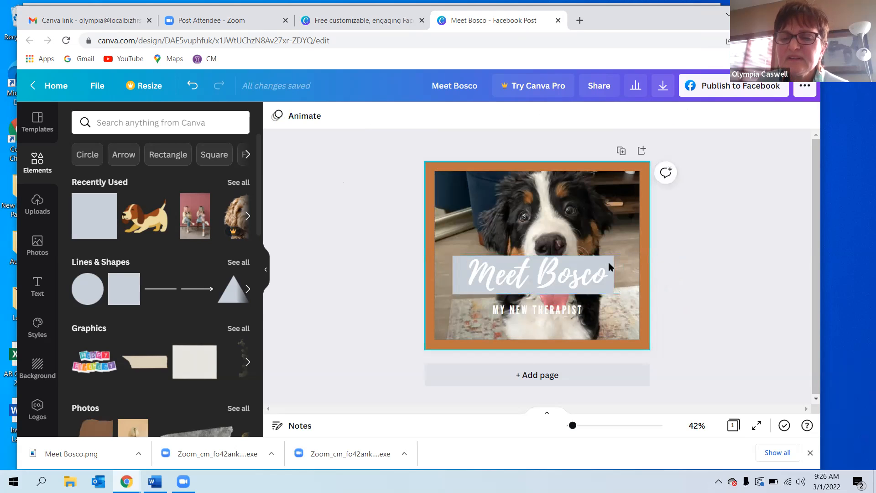
left_click(607, 261)
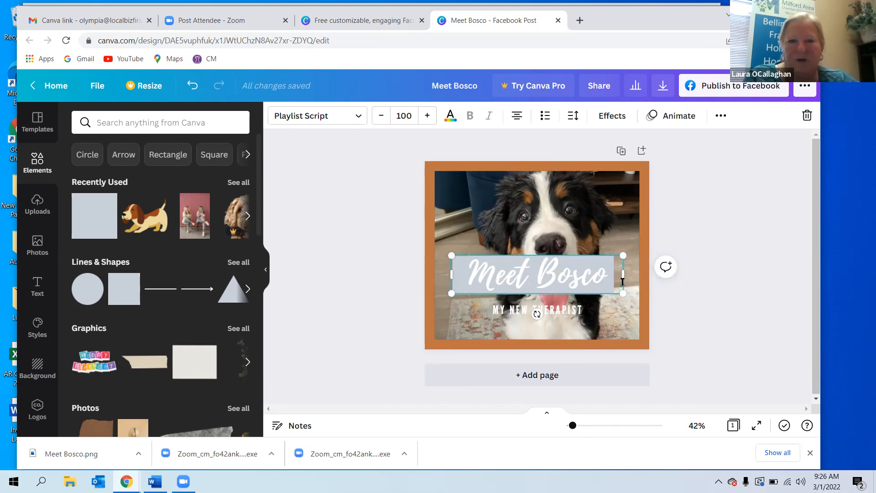
left_click(703, 309)
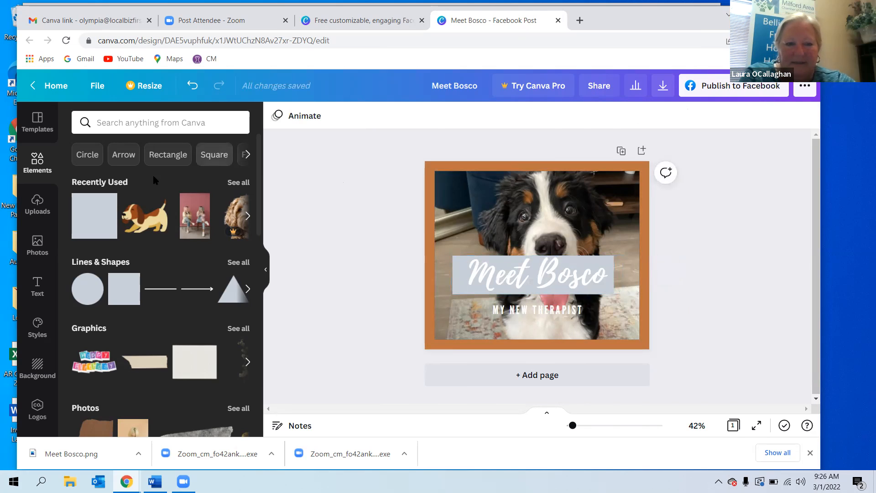
Open the graphics library and place a gold star graphic in the photo's upper-left corner.
scroll(55, 335, "down", 1)
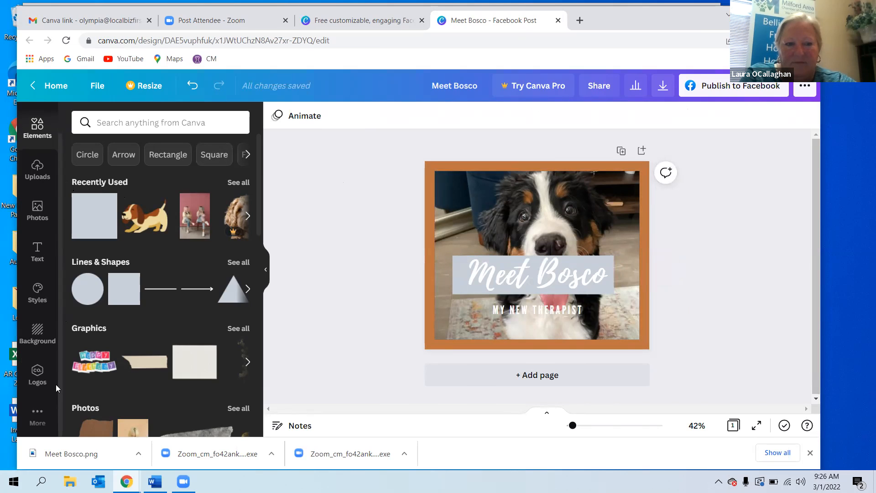
scroll(56, 332, "up", 1)
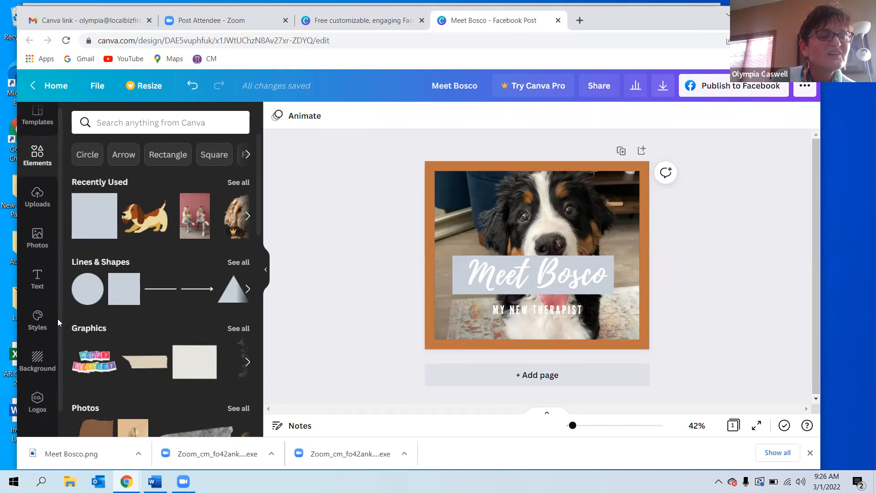
left_click(40, 167)
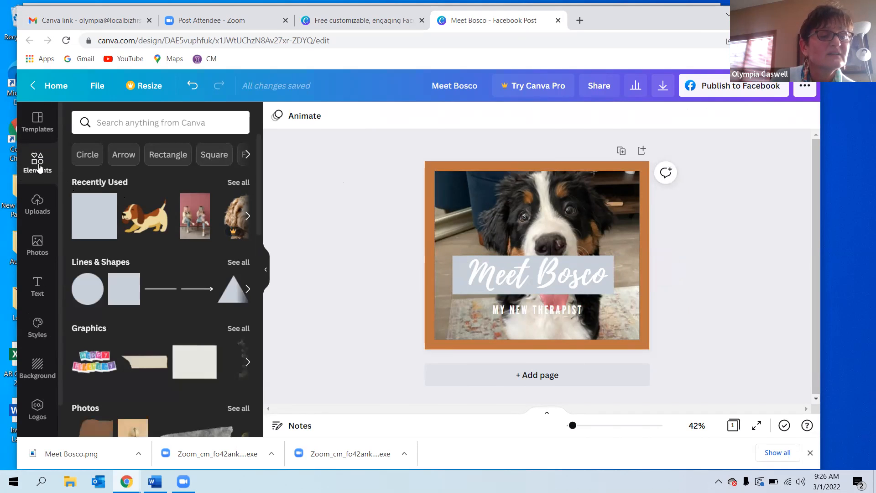
scroll(58, 233, "down", 1)
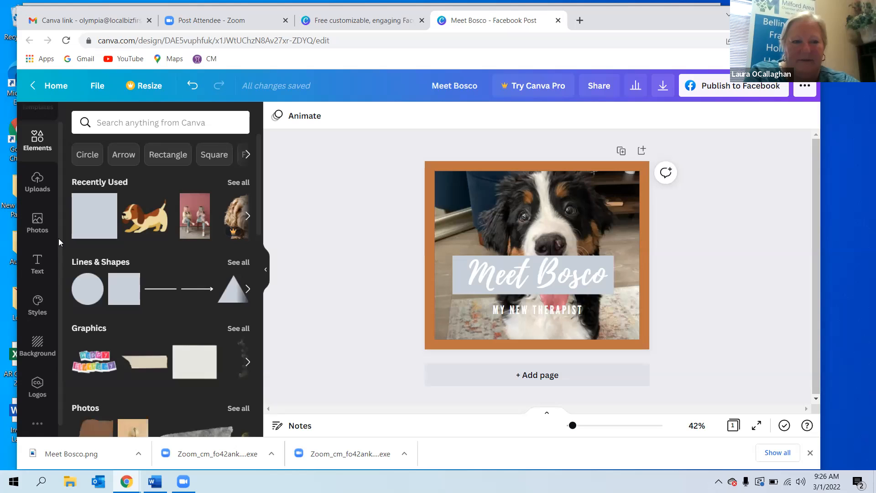
scroll(58, 242, "down", 1)
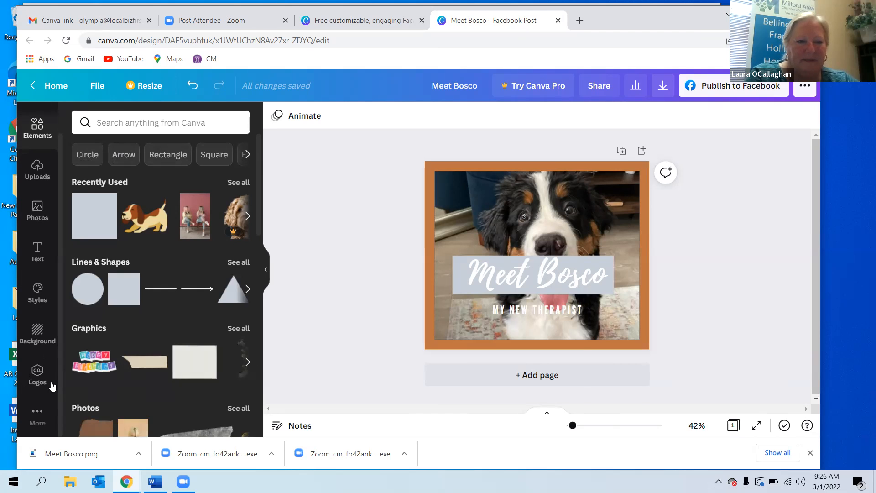
left_click(86, 327)
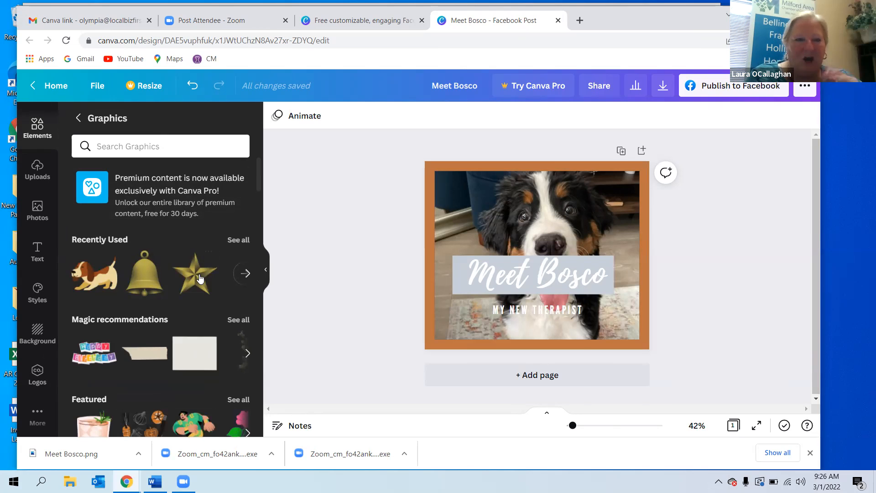
left_click_drag(236, 270, 421, 209)
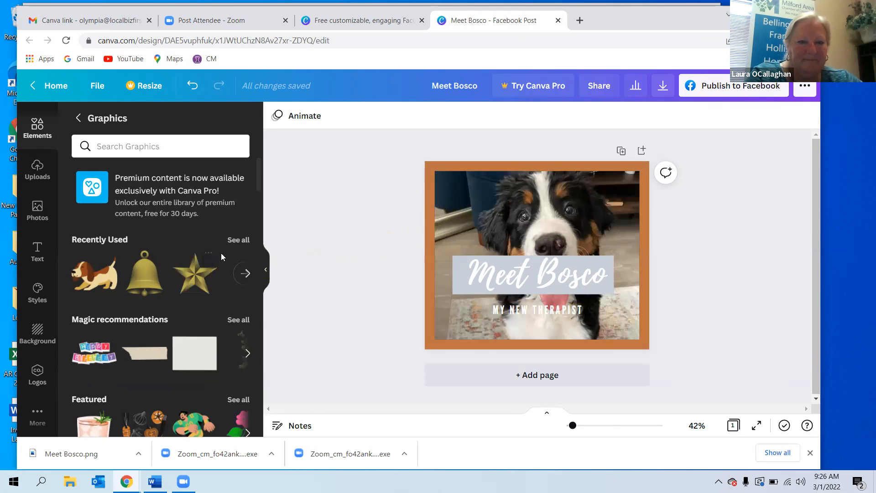
left_click(200, 274)
left_click_drag(620, 333, 462, 198)
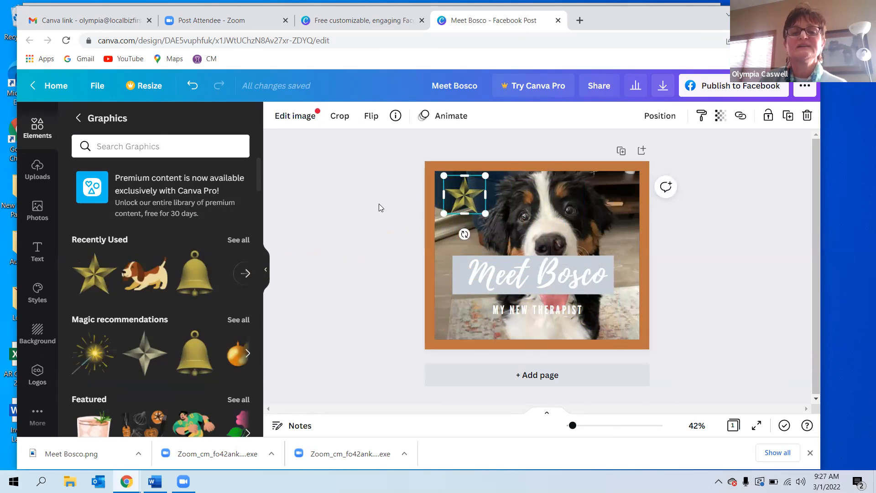
left_click(365, 211)
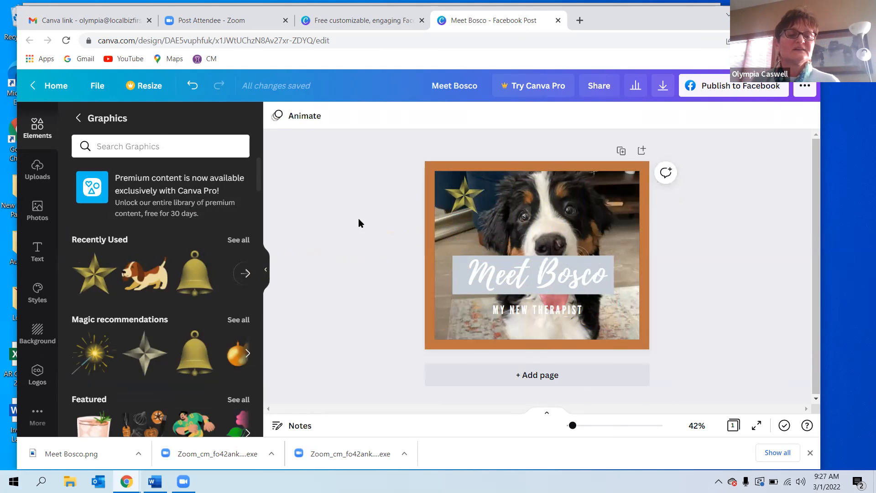
left_click(141, 280)
left_click_drag(550, 234, 550, 199)
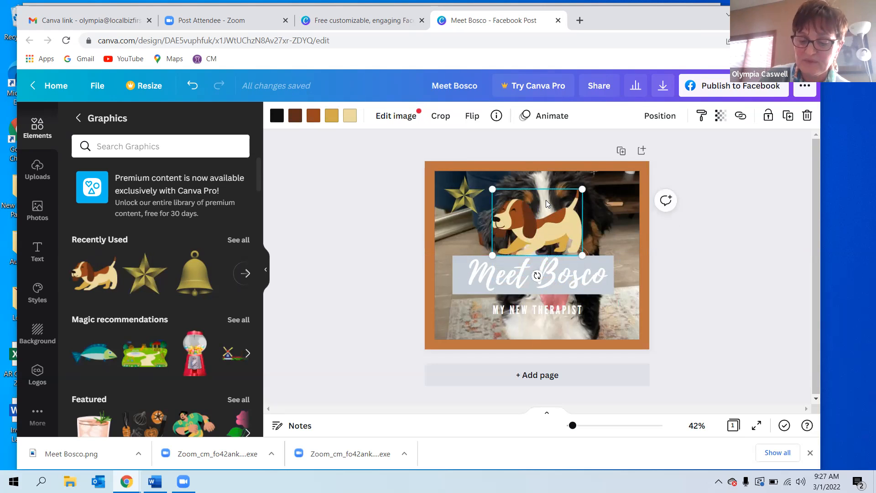
key("Delete")
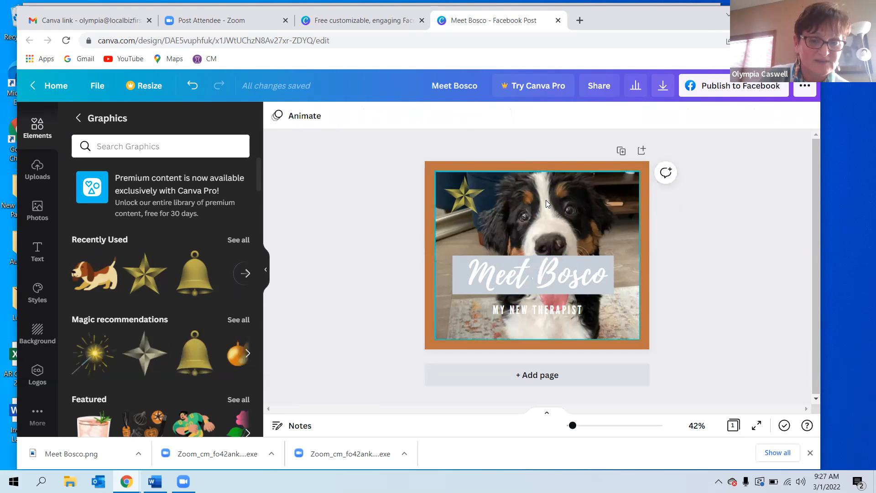
Undo the recent changes back past the star graphic and the grey square behind the headline.
left_click(589, 258)
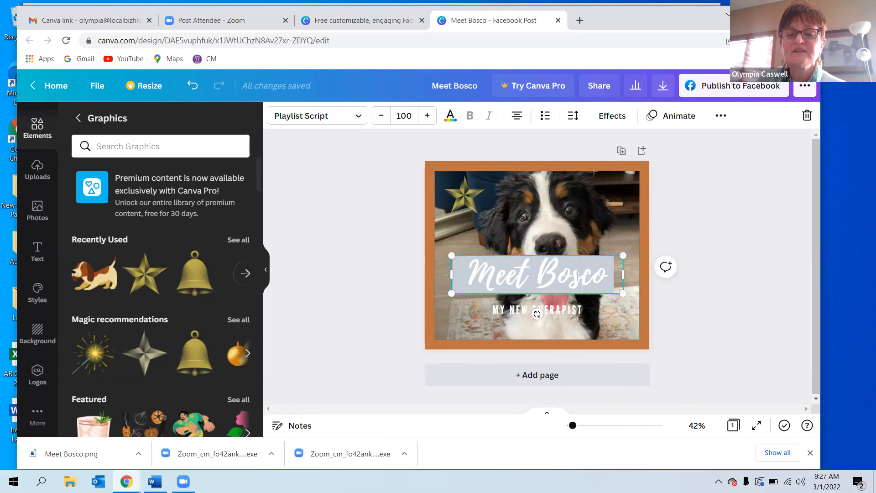
left_click(463, 311)
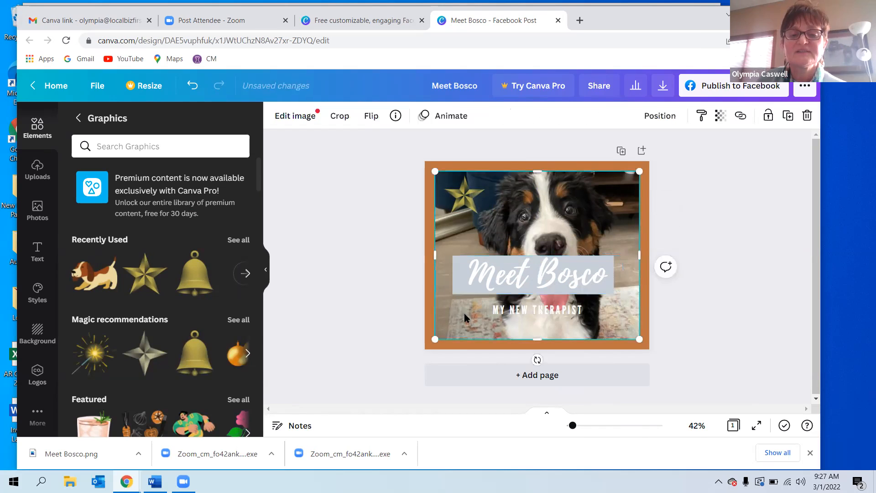
left_click(770, 246)
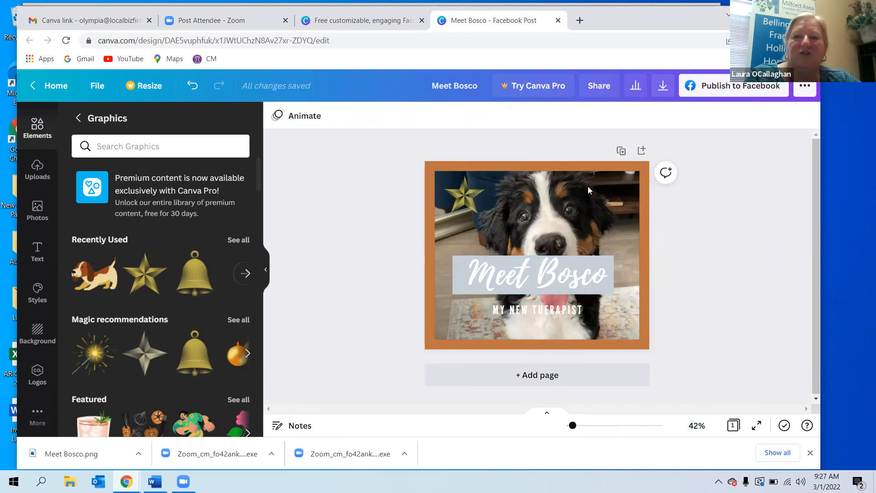
left_click(192, 86)
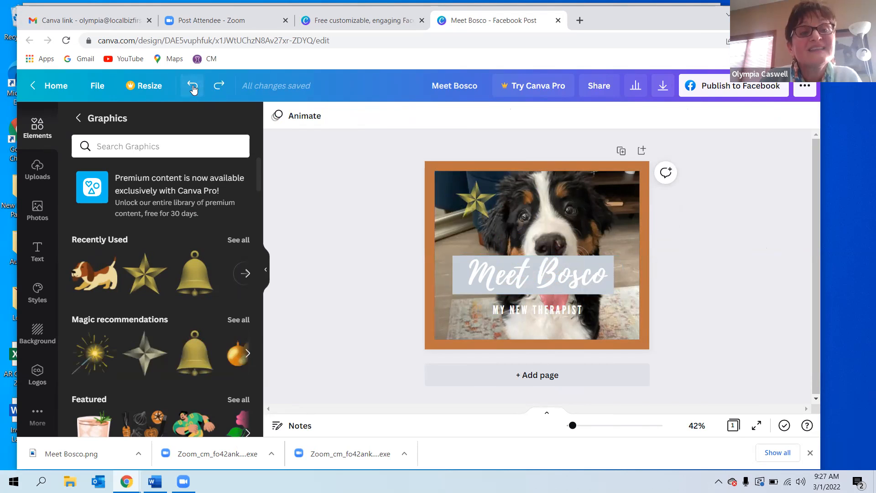
left_click(192, 87)
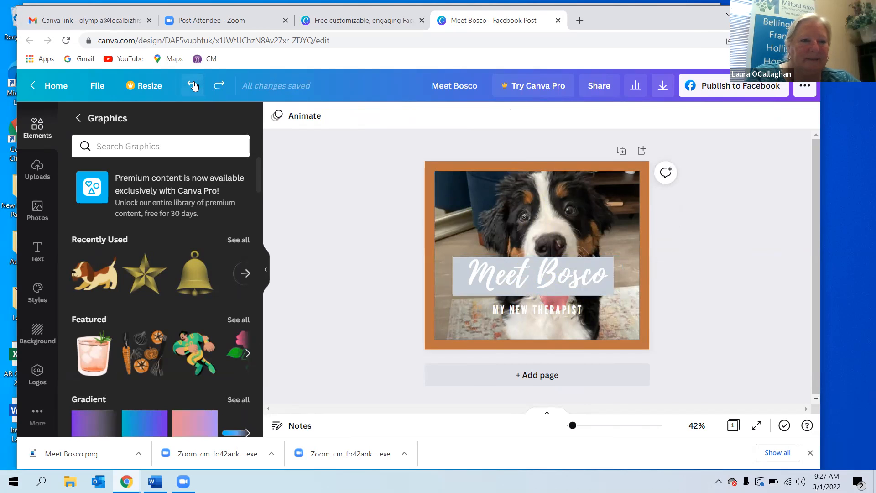
left_click(194, 87)
left_click(194, 87)
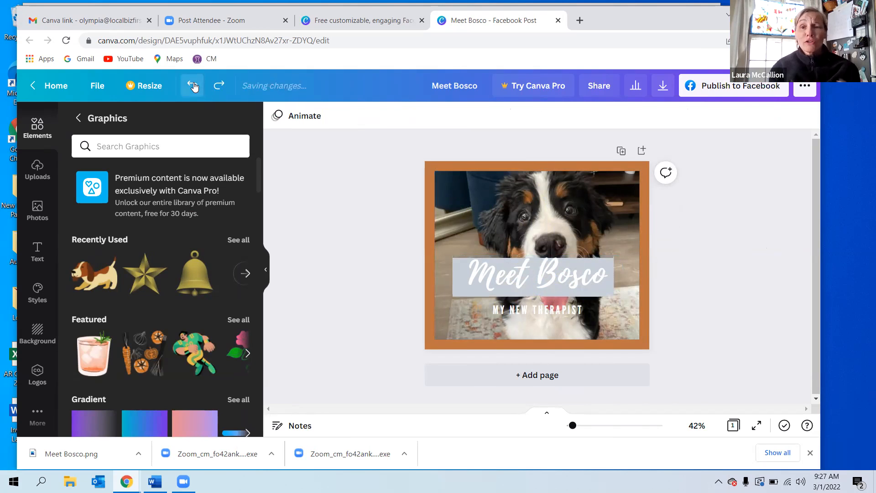
left_click(195, 86)
left_click(195, 86)
left_click(194, 87)
left_click(194, 86)
left_click(194, 87)
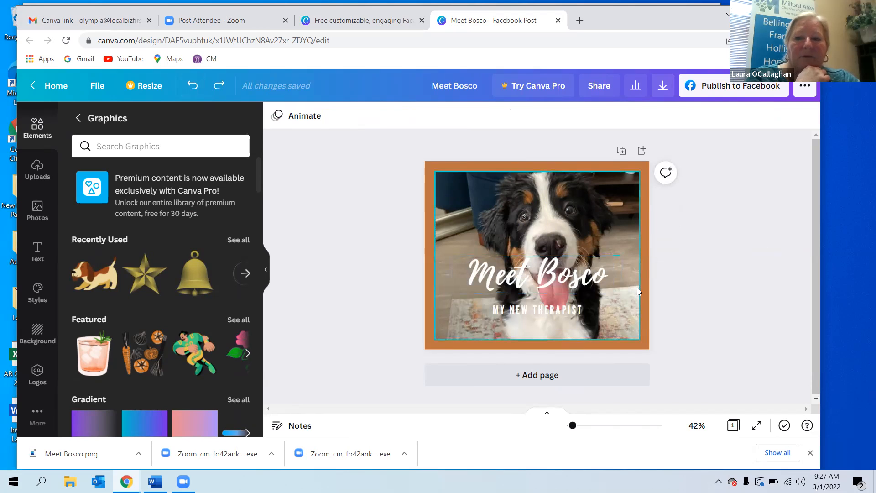
Colour the "MY NEW THERAPIST" subtitle dark brown from the photo colours.
left_click(510, 314)
left_click_drag(496, 315, 585, 315)
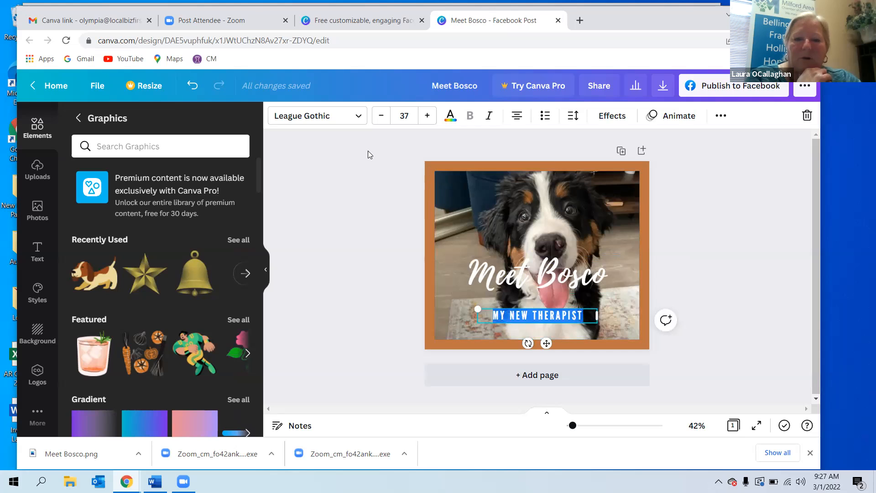
left_click(451, 115)
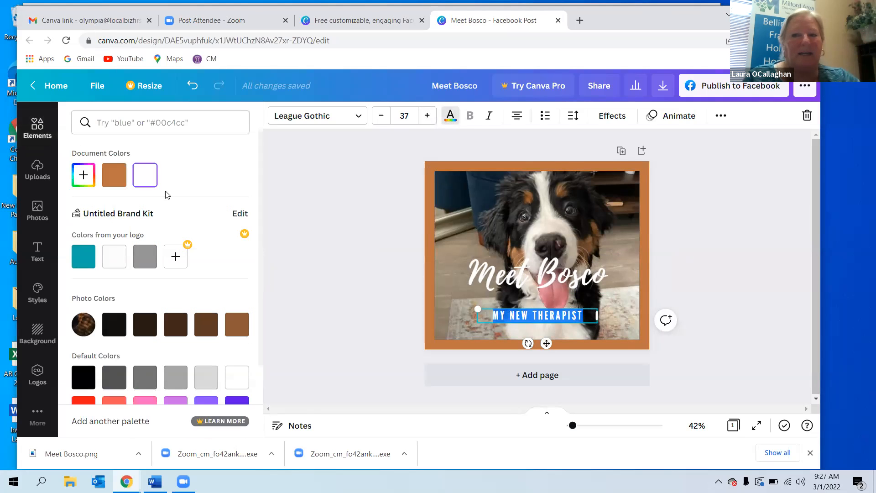
left_click(206, 324)
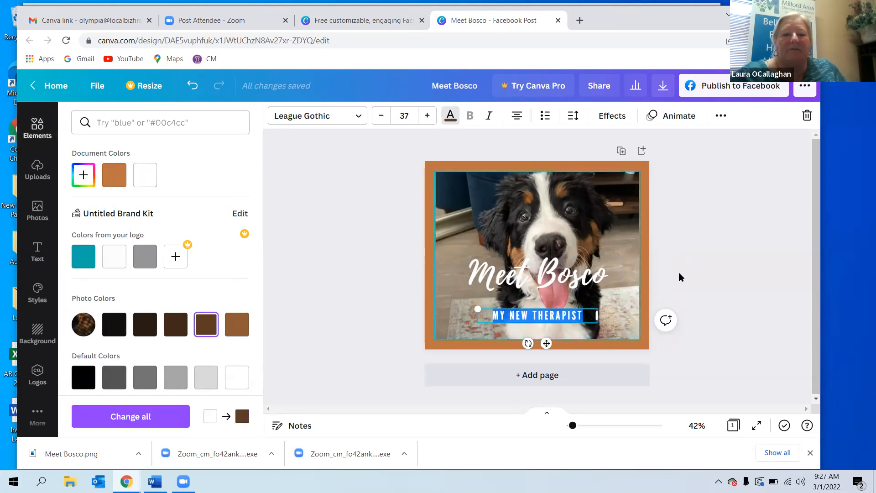
left_click(679, 273)
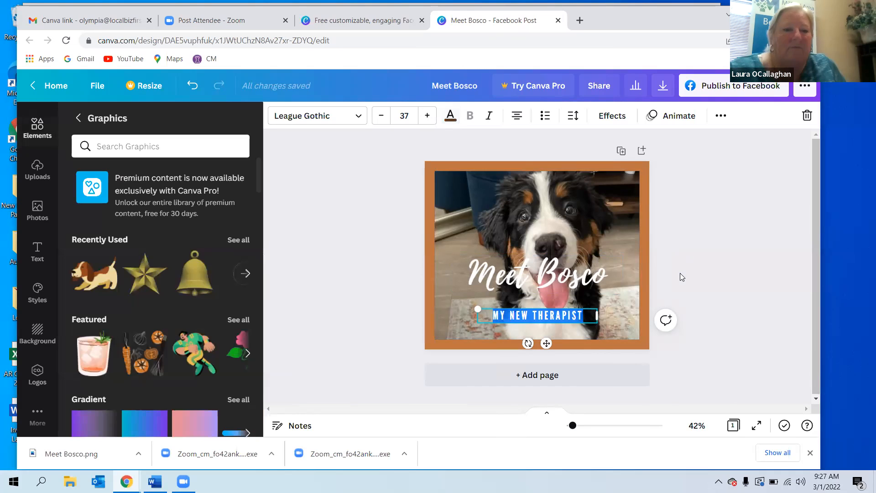
Move the "MY NEW THERAPIST" subtitle slightly lower and recolour it white.
left_click(407, 278)
left_click_drag(545, 318, 545, 325)
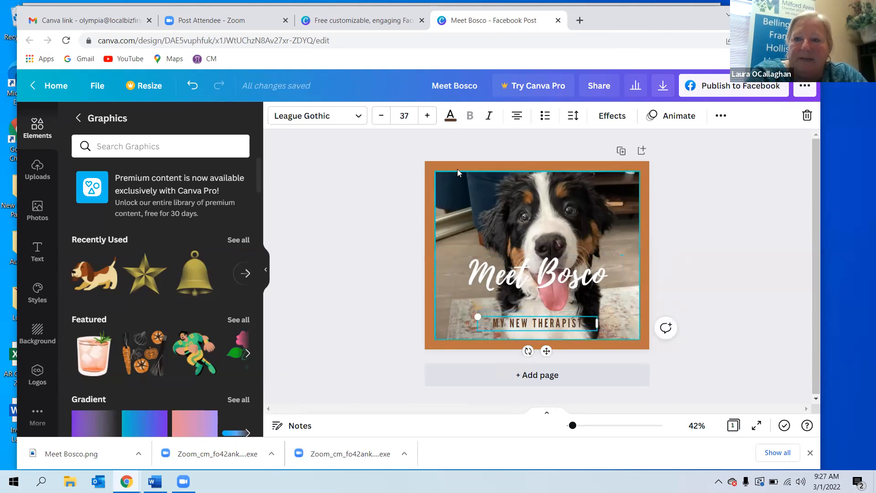
left_click(451, 115)
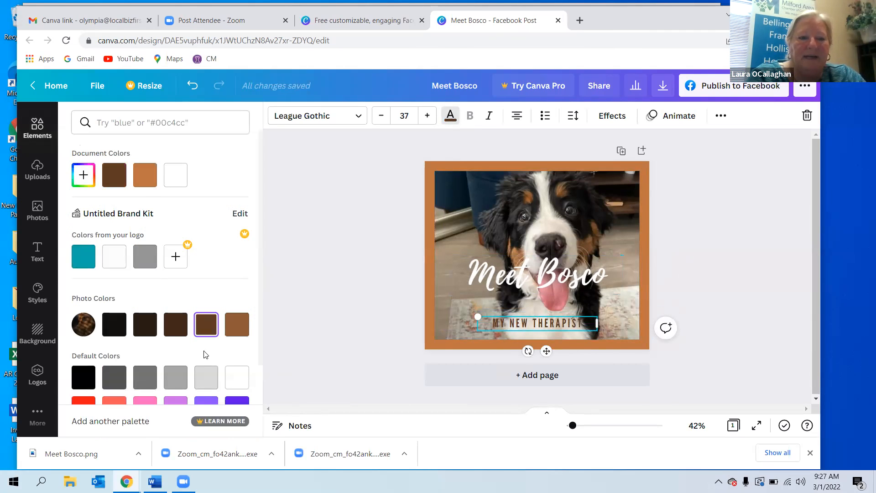
left_click(237, 377)
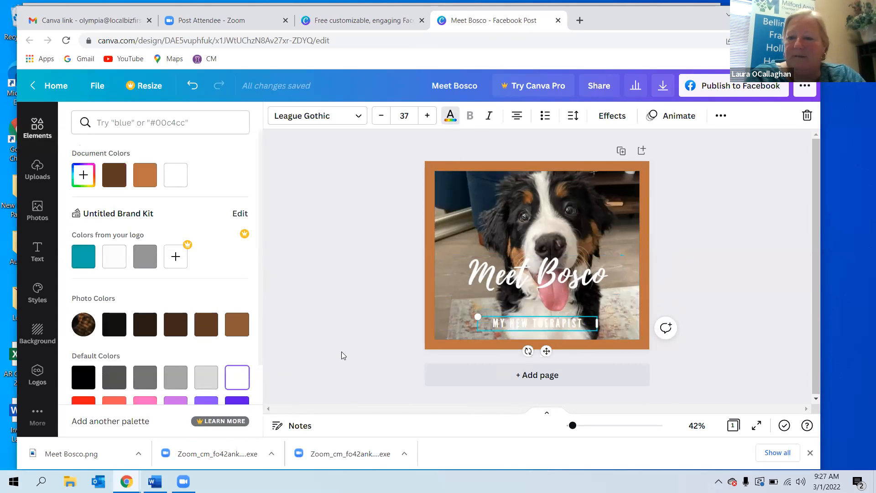
left_click(689, 273)
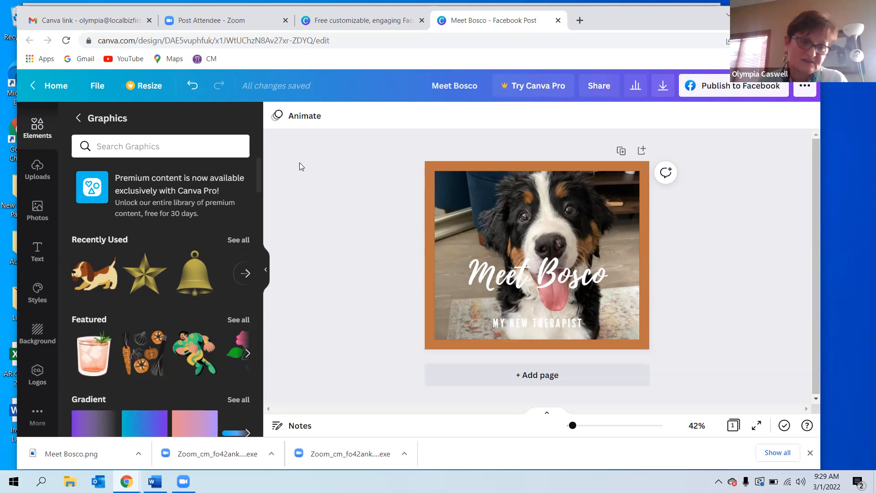
Start a new custom-size design of 1920 × 630 px from the home page.
left_click(57, 88)
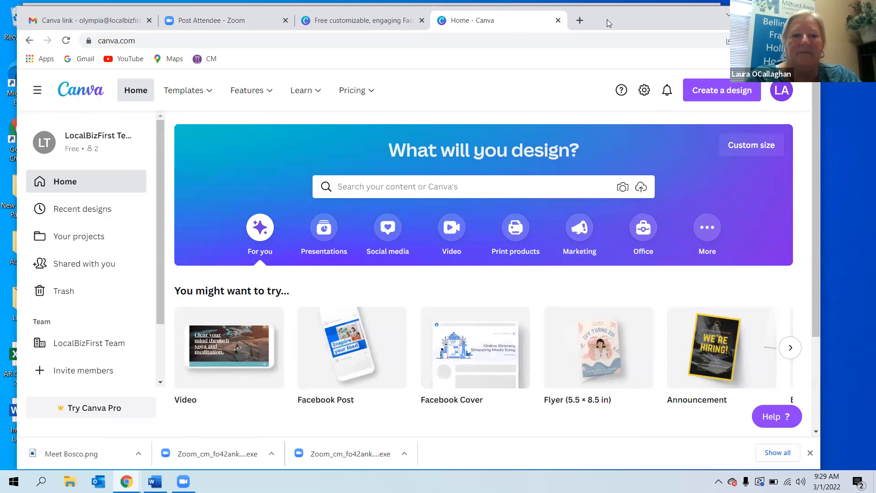
mouse_move(292, 91)
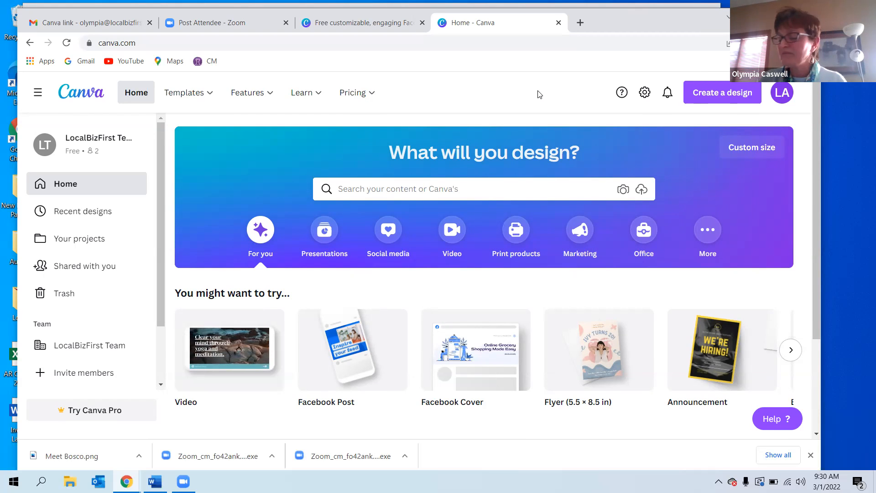
left_click(701, 98)
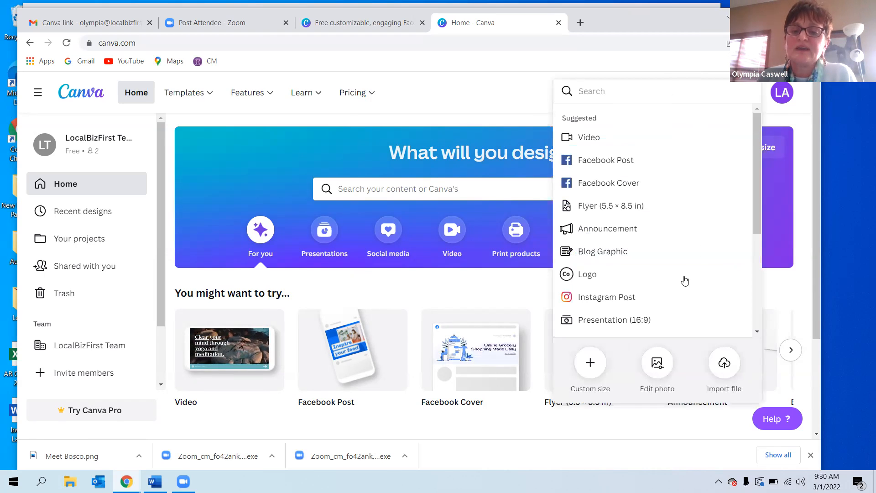
left_click(590, 364)
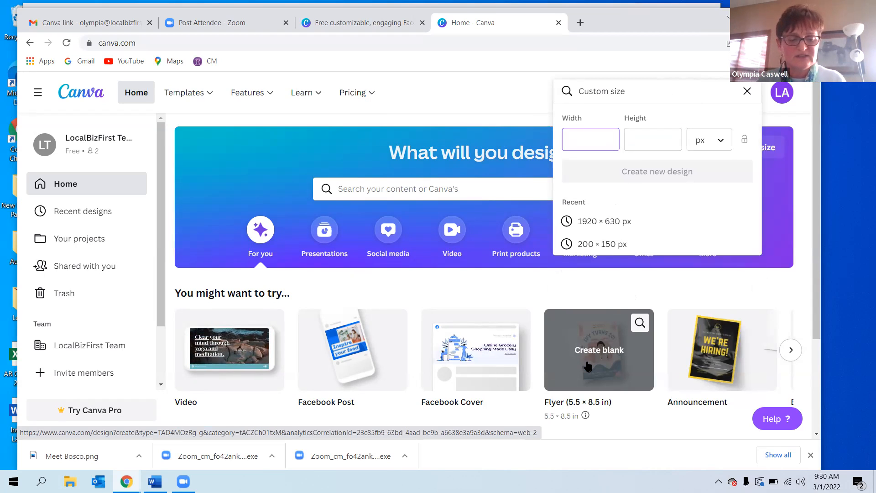
type("1920")
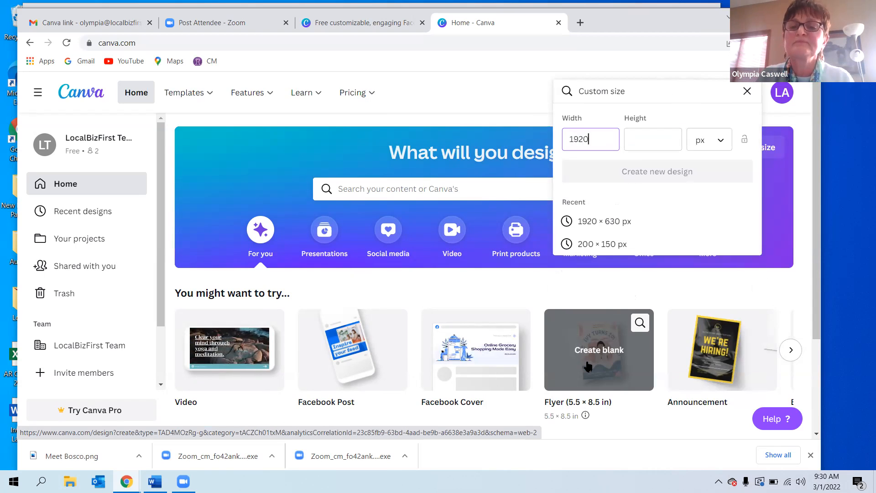
left_click(644, 142)
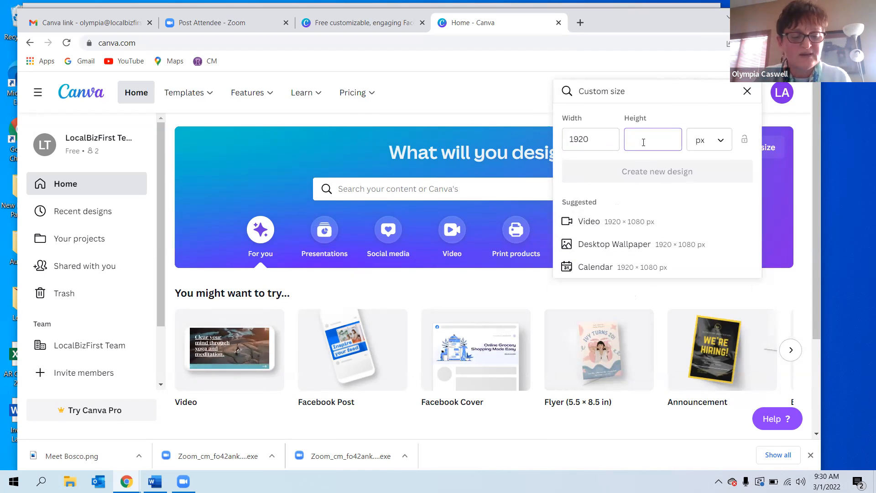
type("6")
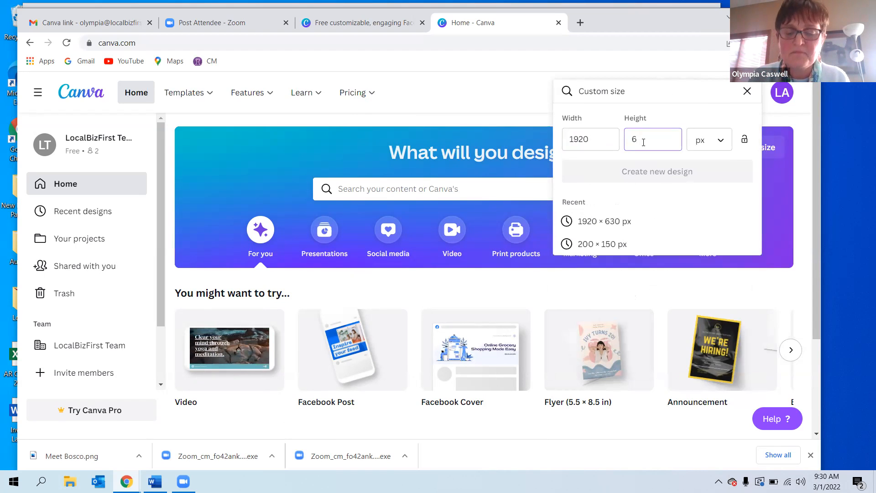
type("30")
left_click(657, 171)
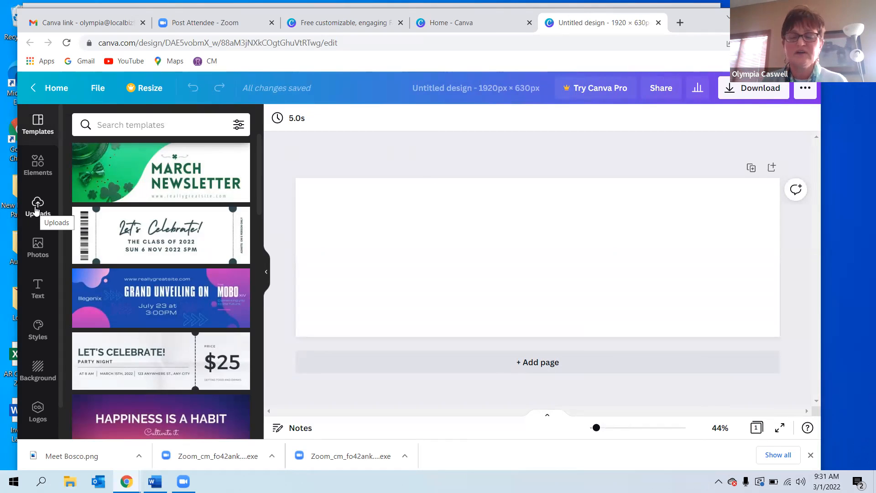
Place the uploaded photo of the paint-covered children and enlarge it to fill the whole banner.
left_click(36, 210)
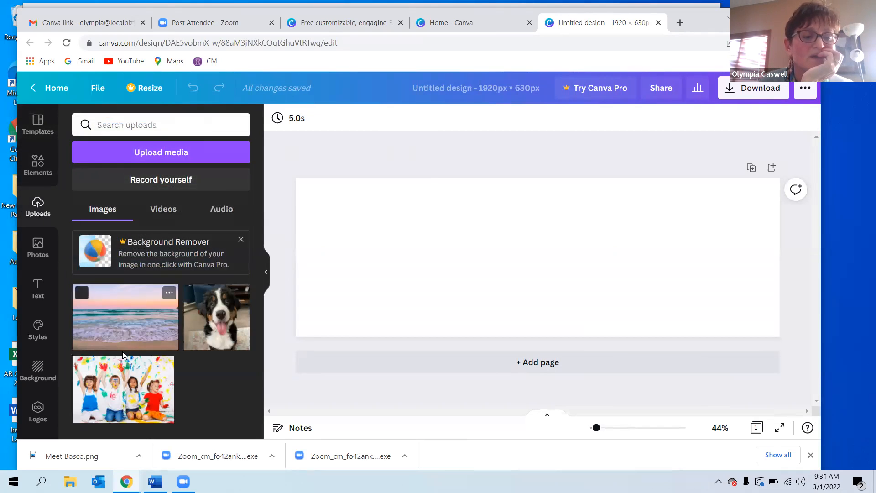
left_click(117, 377)
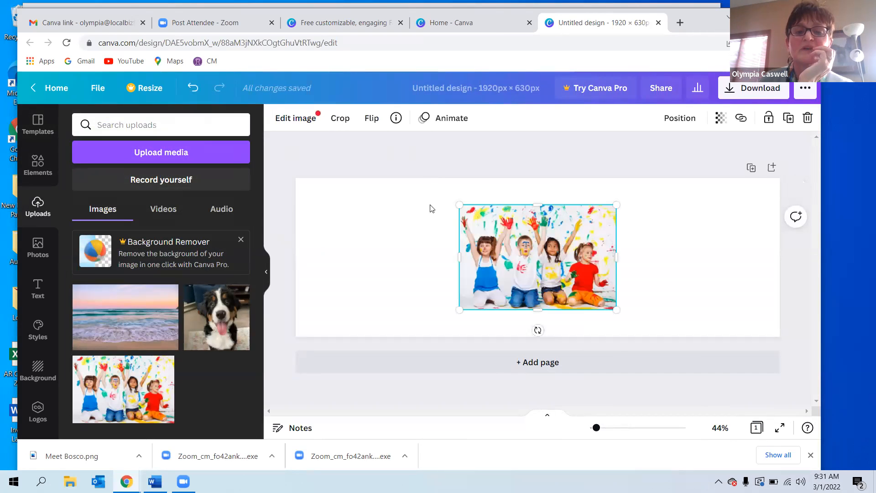
left_click_drag(459, 204, 232, 192)
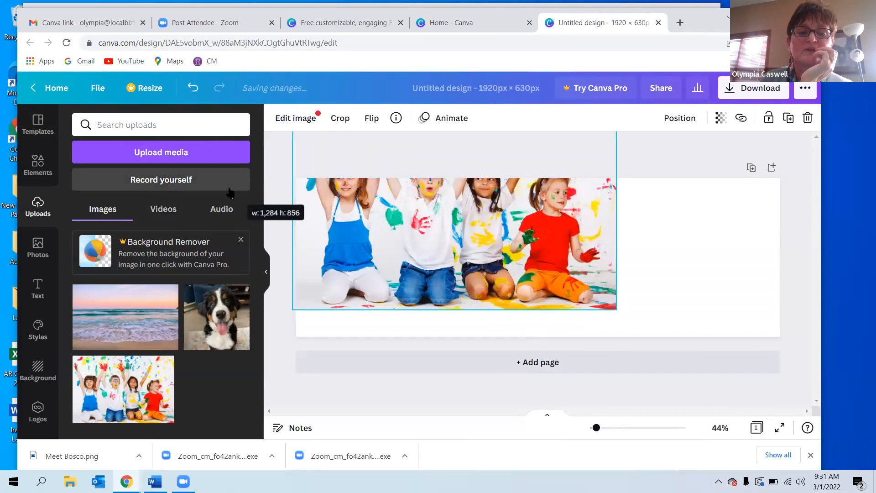
mouse_move(618, 309)
left_mouse_down()
mouse_move(825, 349)
mouse_move(618, 302)
left_mouse_up()
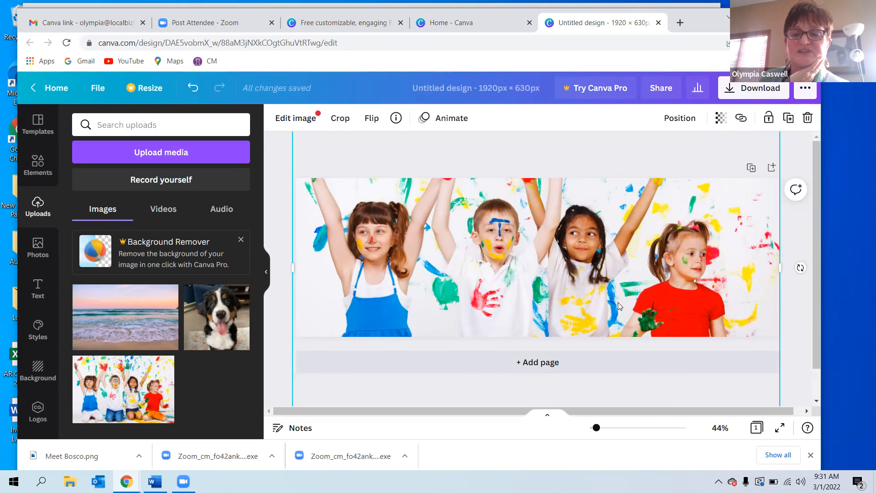
left_click_drag(581, 256, 576, 266)
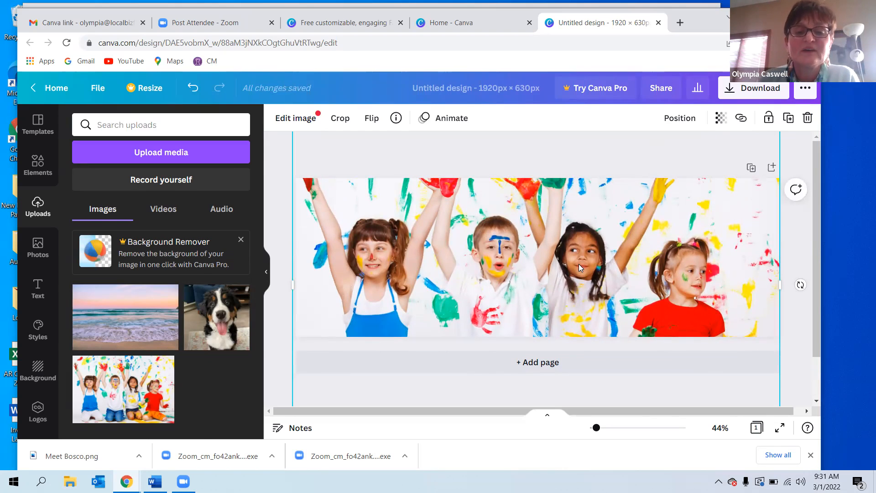
left_click_drag(567, 259, 566, 265)
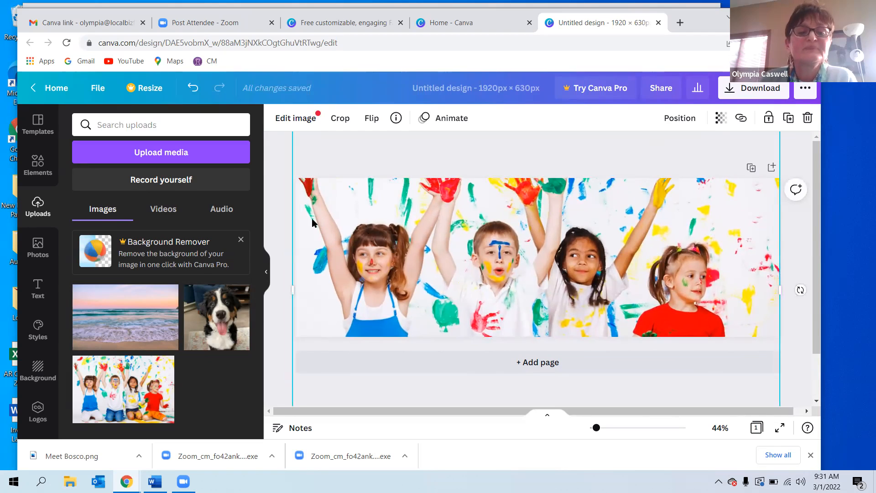
left_click(275, 200)
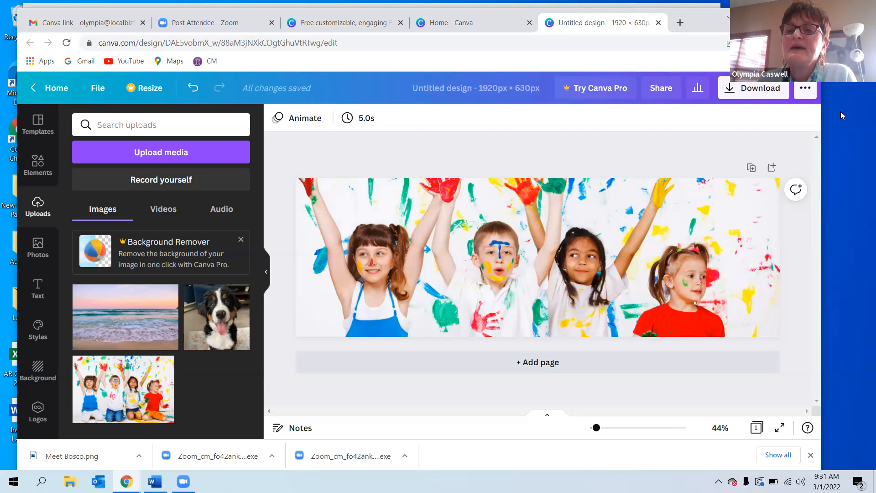
Download the banner as a JPG file.
left_click(729, 88)
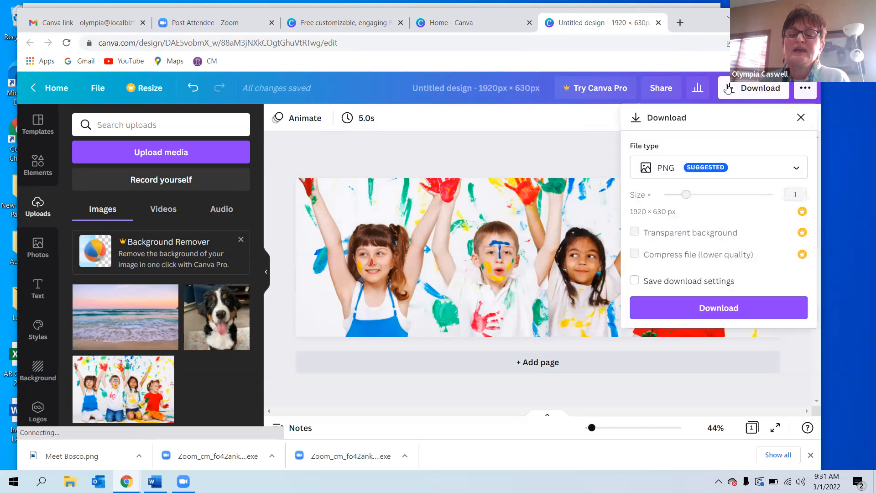
left_click(657, 170)
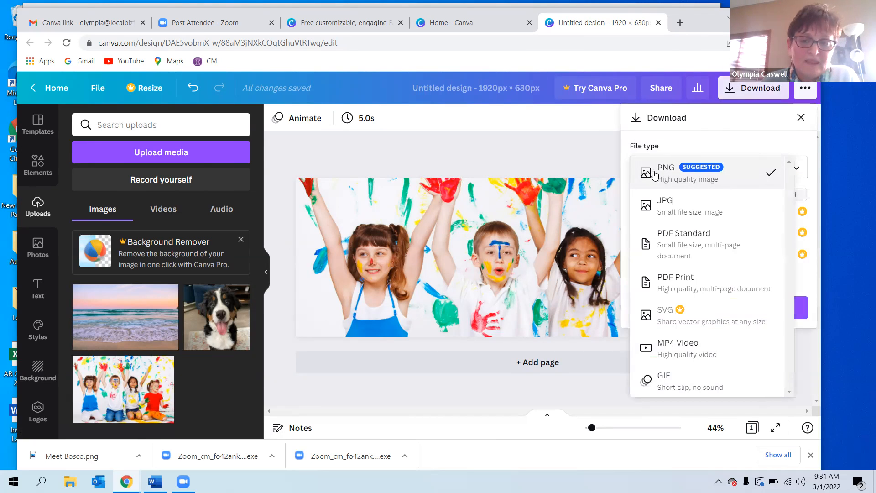
left_click(665, 206)
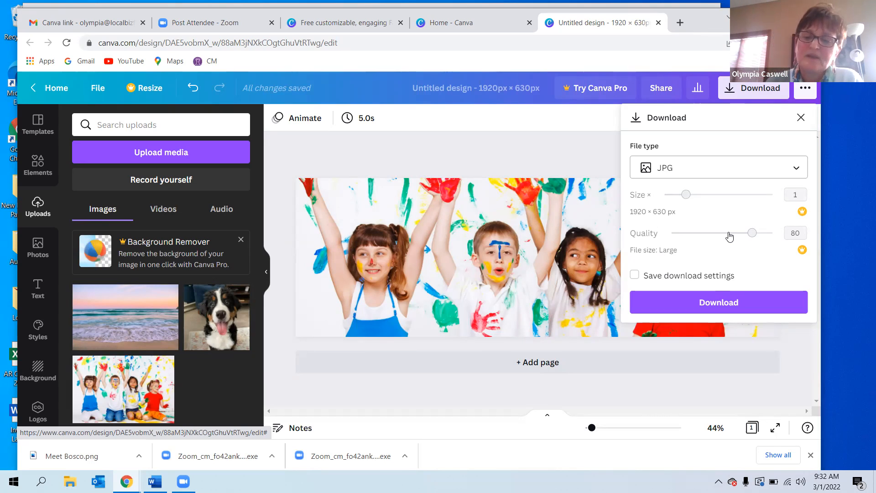
left_click(714, 304)
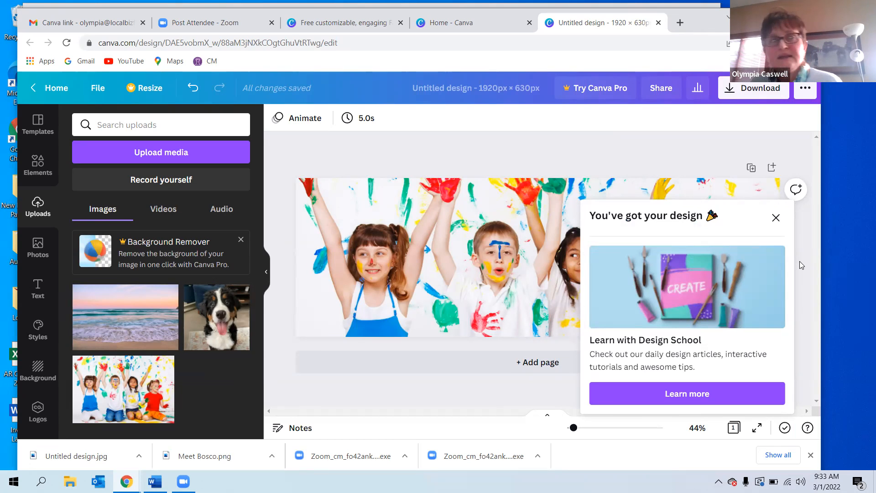
left_click(776, 217)
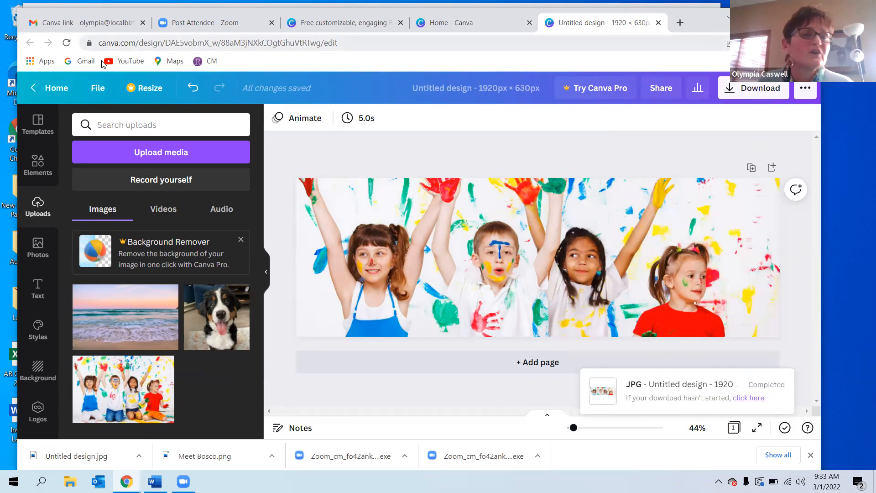
Go back home and start another custom-size design of 1200 × 630 px.
left_click(53, 87)
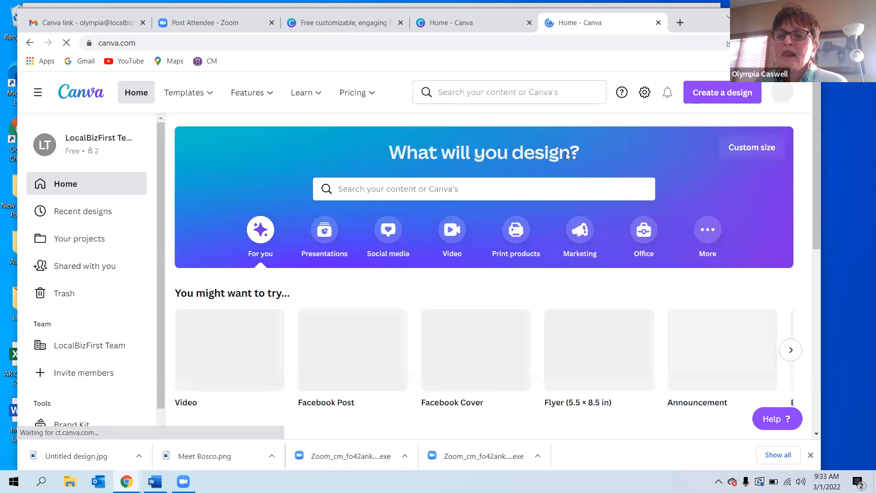
left_click(695, 94)
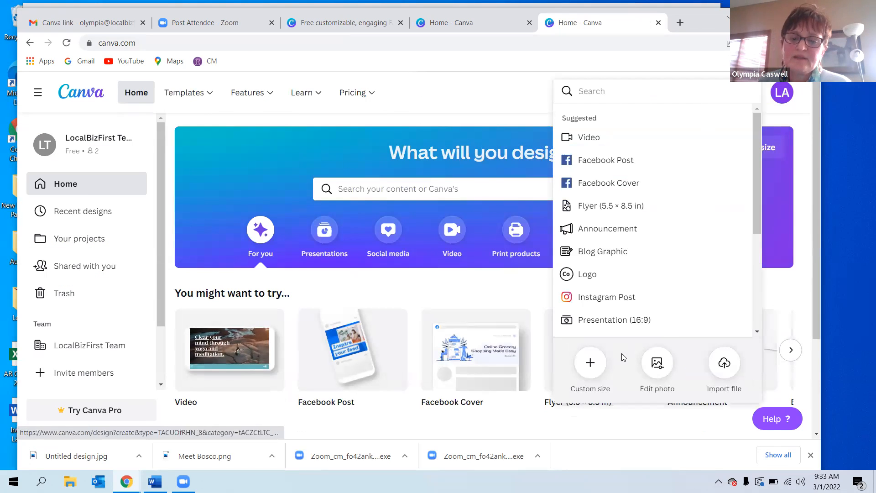
left_click(591, 362)
type("1200")
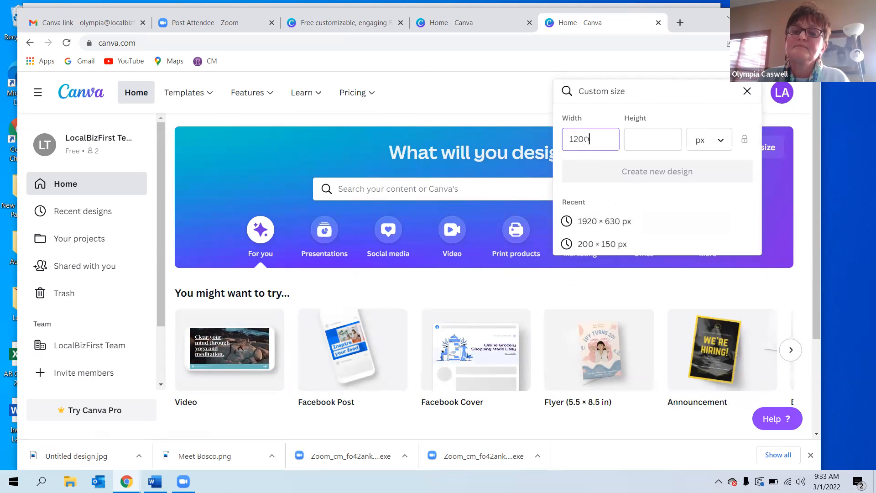
left_click(646, 141)
type("6")
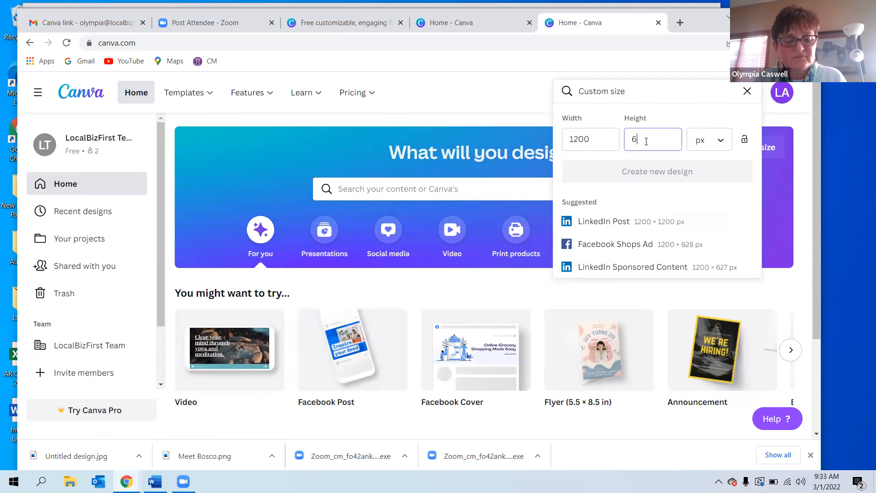
type("30")
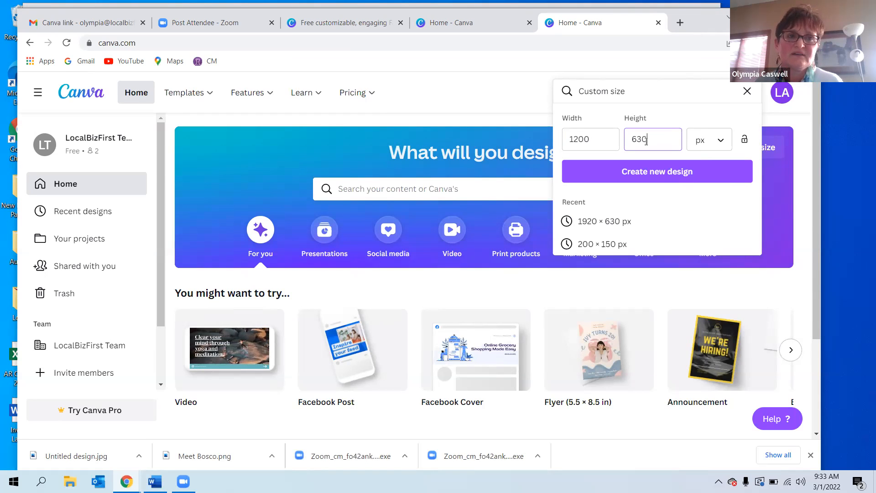
left_click(646, 167)
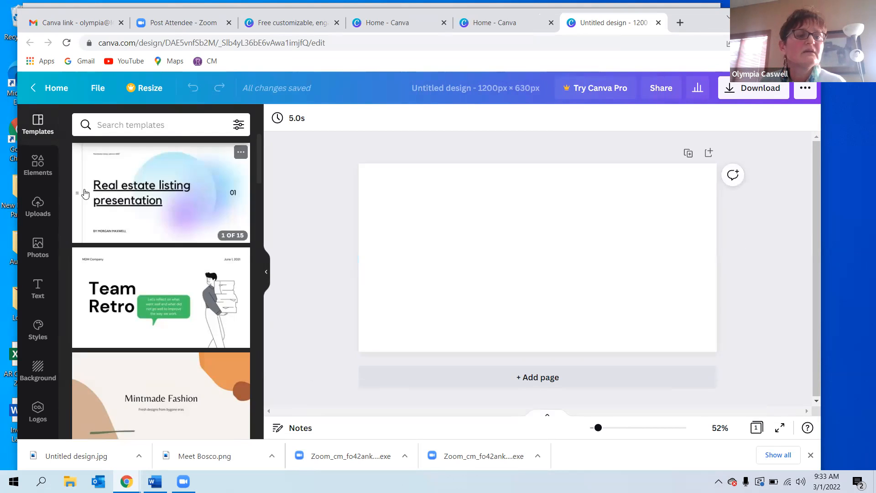
Place the uploaded beach photo and stretch it to cover the whole canvas.
left_click(37, 205)
left_click_drag(124, 314, 454, 231)
left_click_drag(403, 197, 348, 164)
left_click_drag(597, 317, 764, 331)
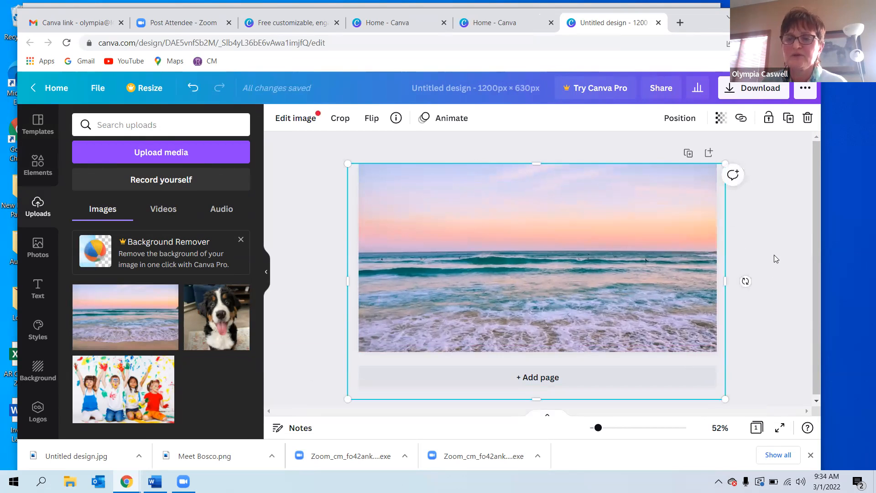
left_click(774, 257)
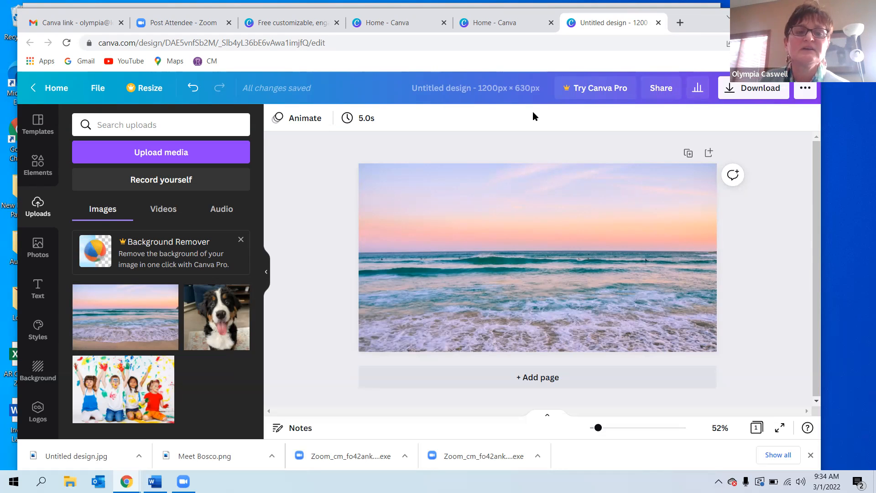
Create a third custom-size design of 600 × 800 px, then return to the home page.
left_click(57, 88)
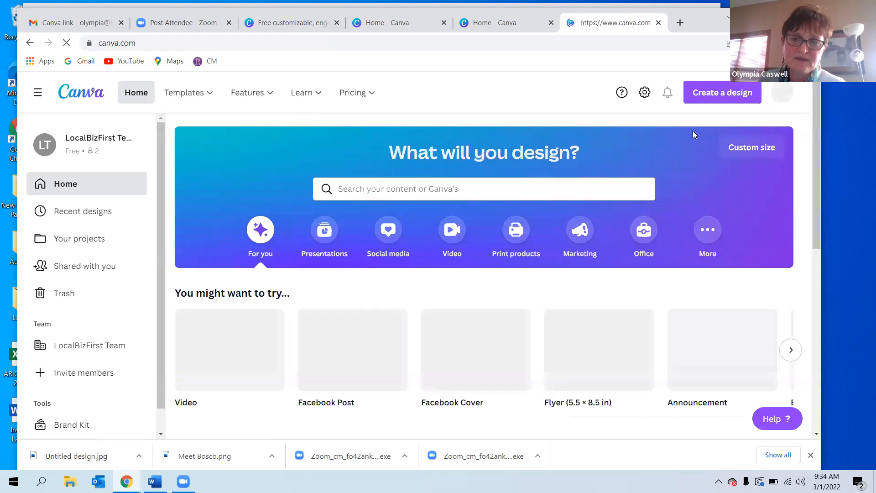
left_click(690, 93)
left_click(589, 368)
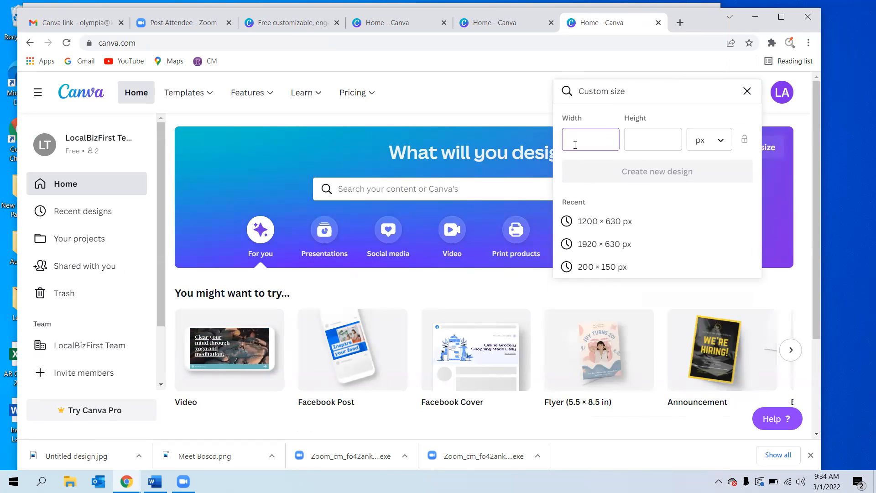
type("600")
left_click(640, 139)
type("8")
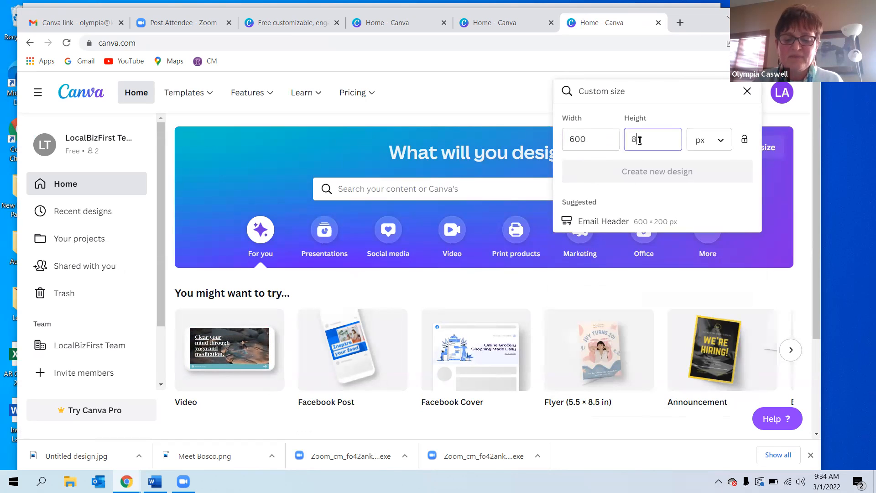
type("00")
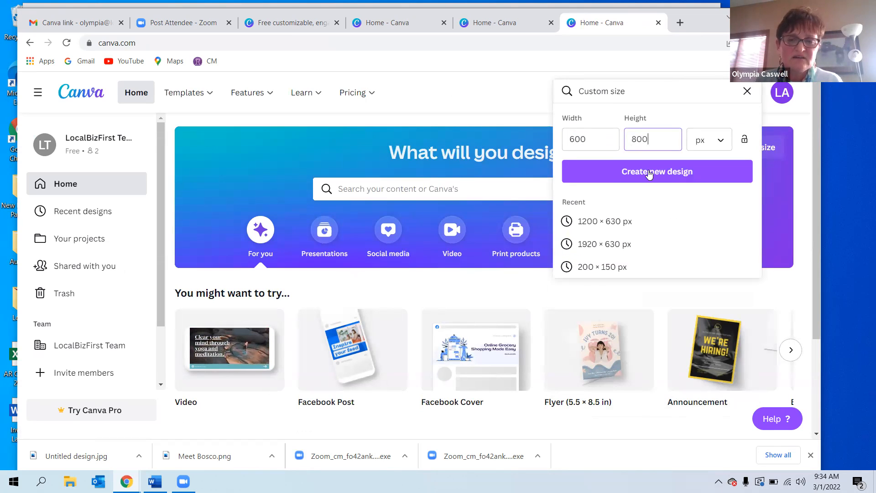
left_click(650, 174)
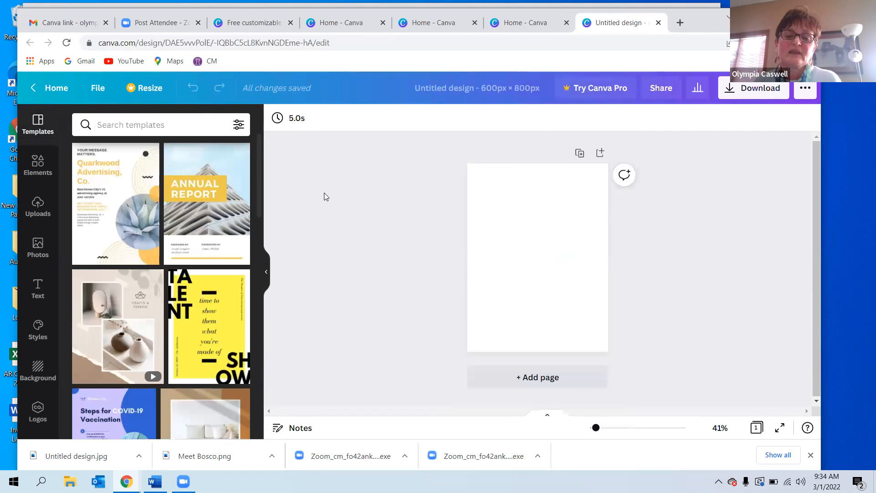
left_click(36, 201)
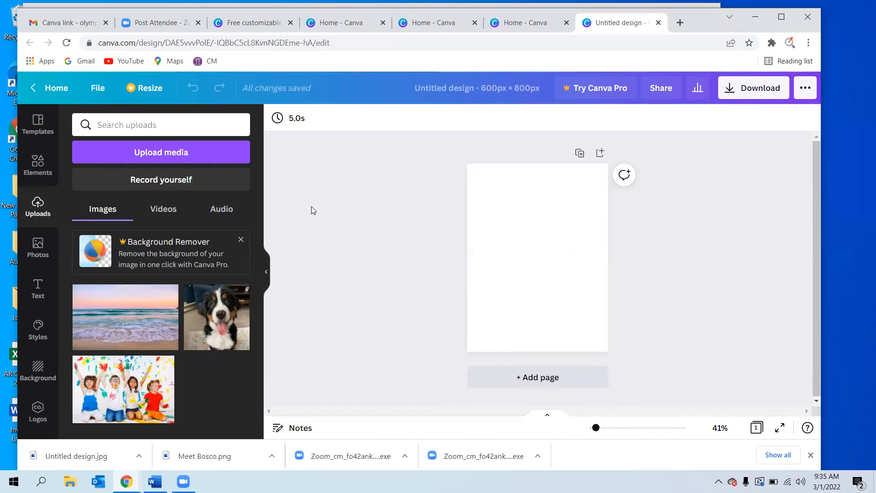
left_click(56, 92)
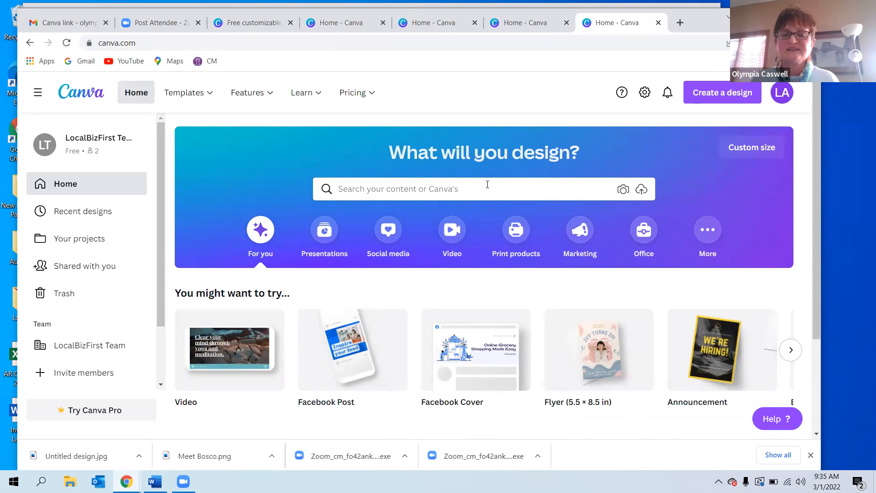
Search templates for Instagram Post and open the 'Do your own thing' quote template.
left_click(489, 187)
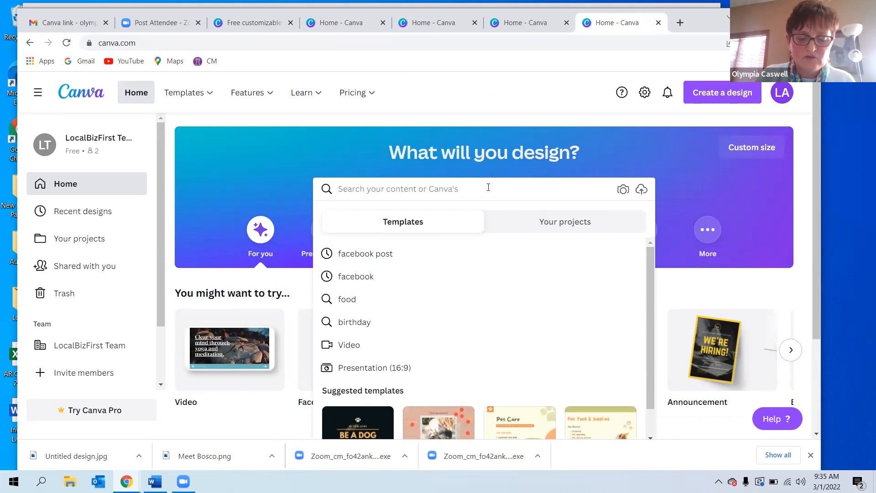
type("insta")
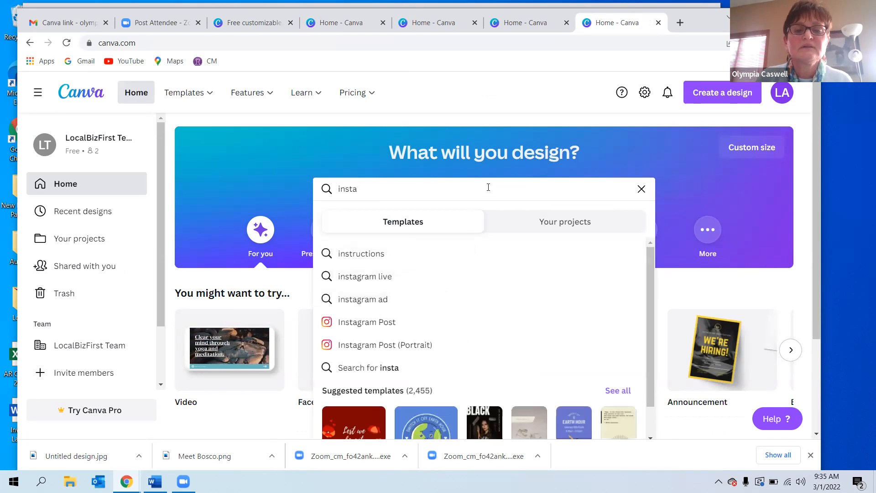
left_click(400, 322)
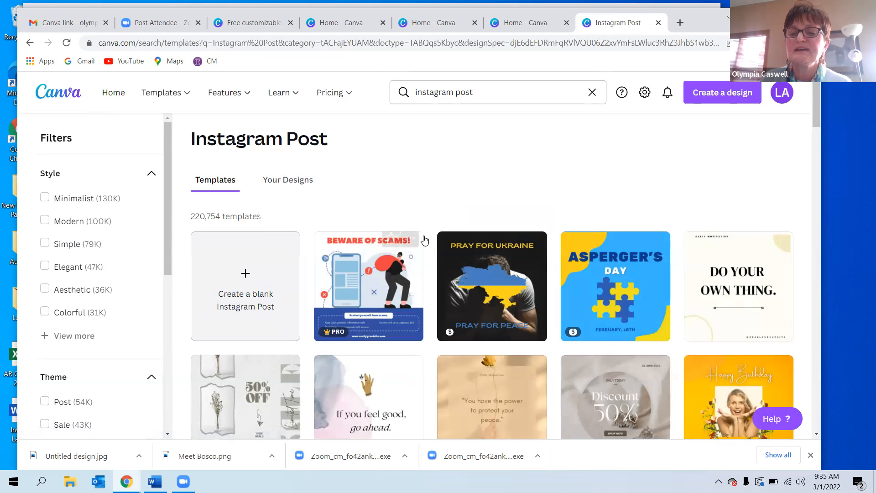
left_click(696, 306)
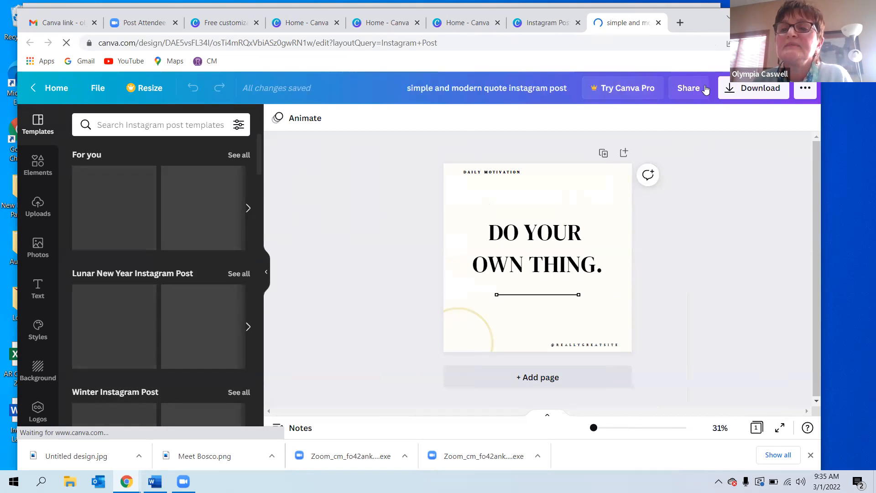
Open the sharing panel to examine the options for sharing the design with others.
left_click(669, 90)
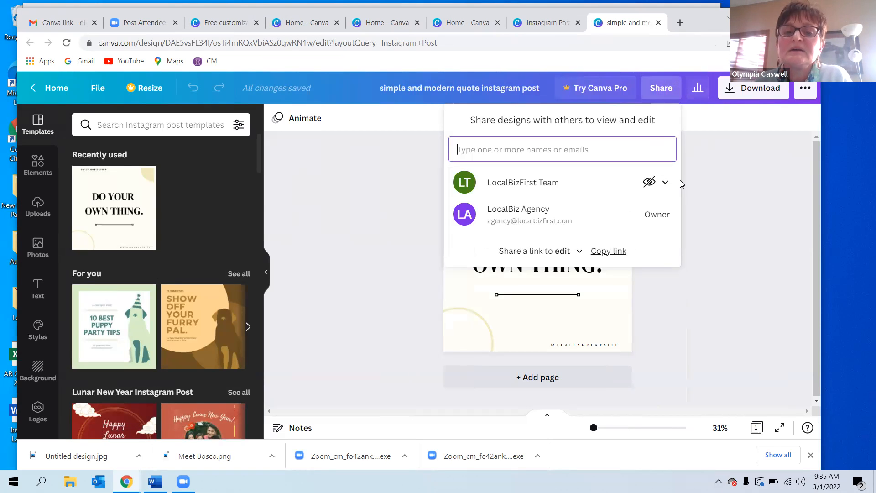
left_click(716, 117)
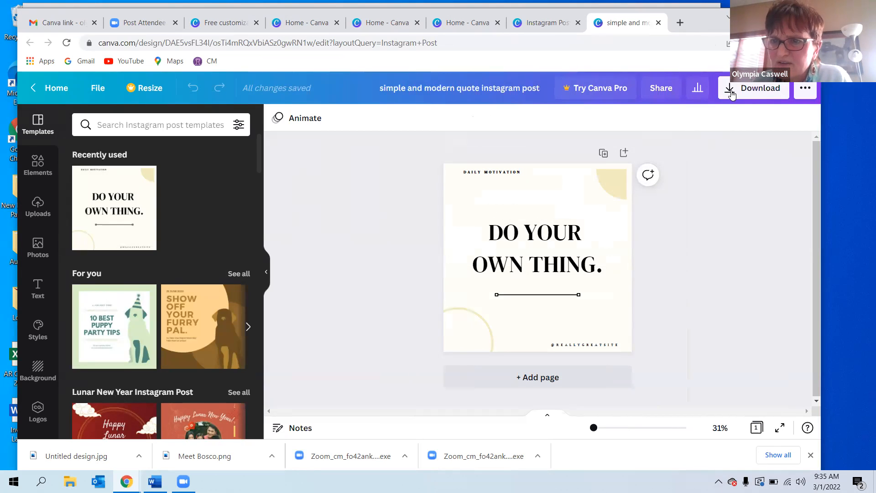
left_click(663, 88)
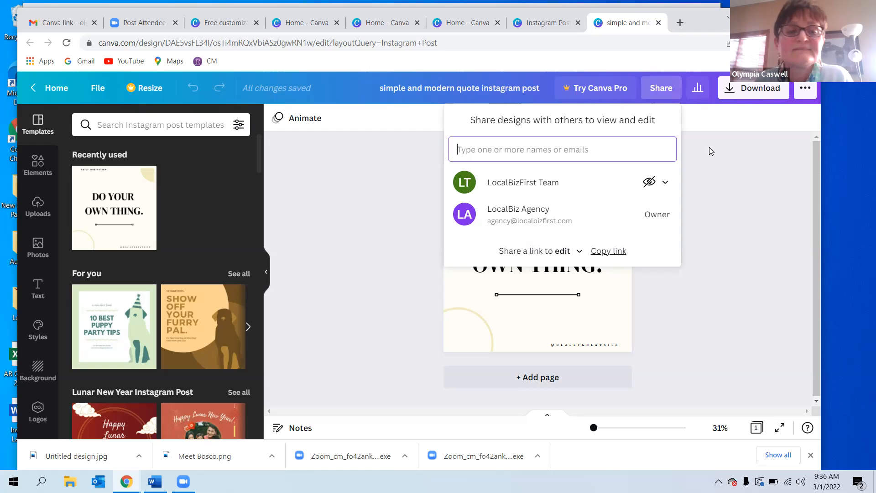
left_click(729, 164)
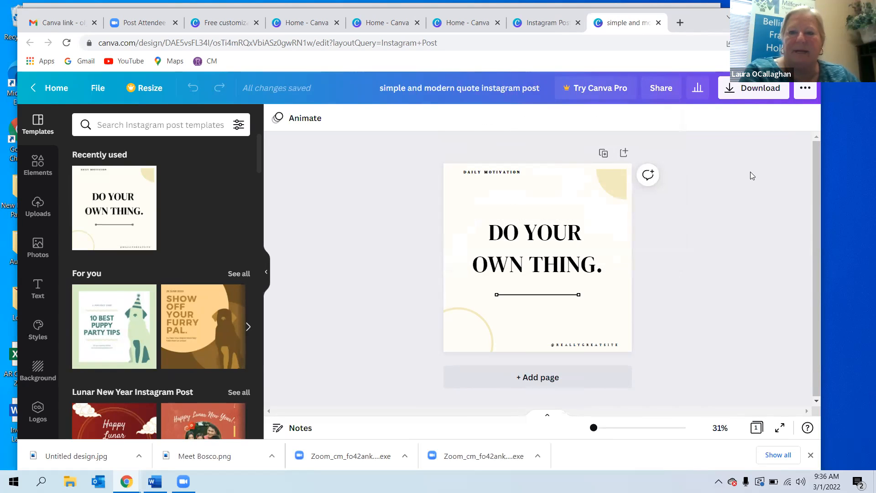
Review the download settings and the share-link permission choices for edit, template and view.
left_click(759, 92)
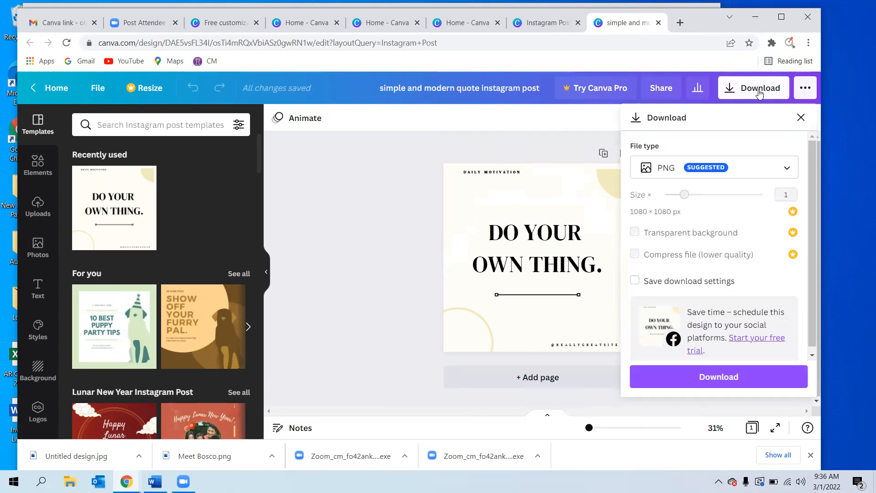
left_click(580, 126)
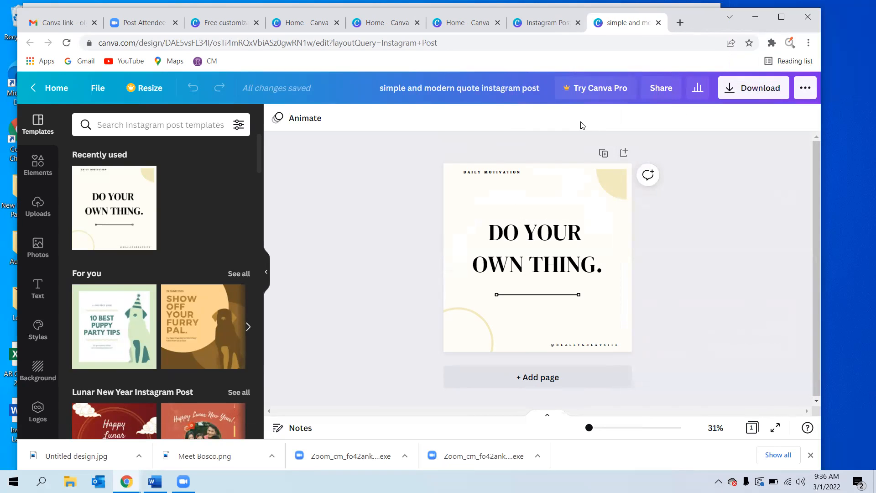
left_click(662, 96)
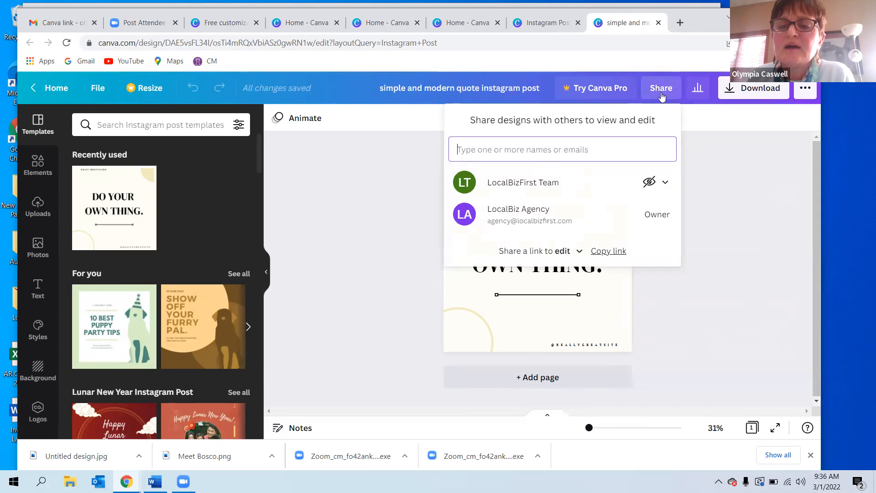
left_click(577, 252)
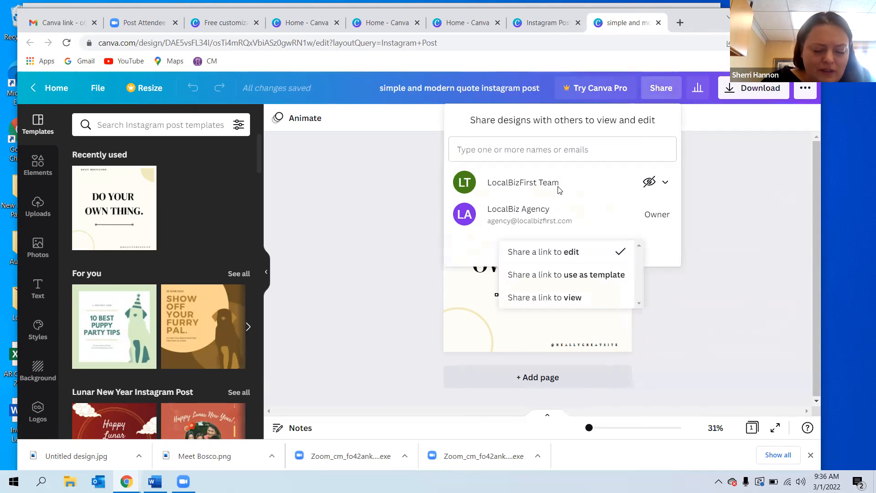
left_click(707, 185)
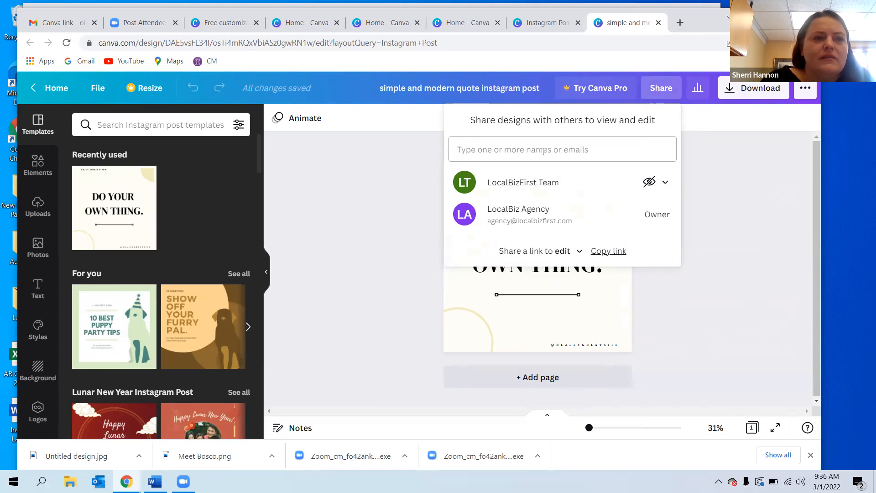
Browse the publishing options and open the Instagram Personal posting panel.
left_click(805, 89)
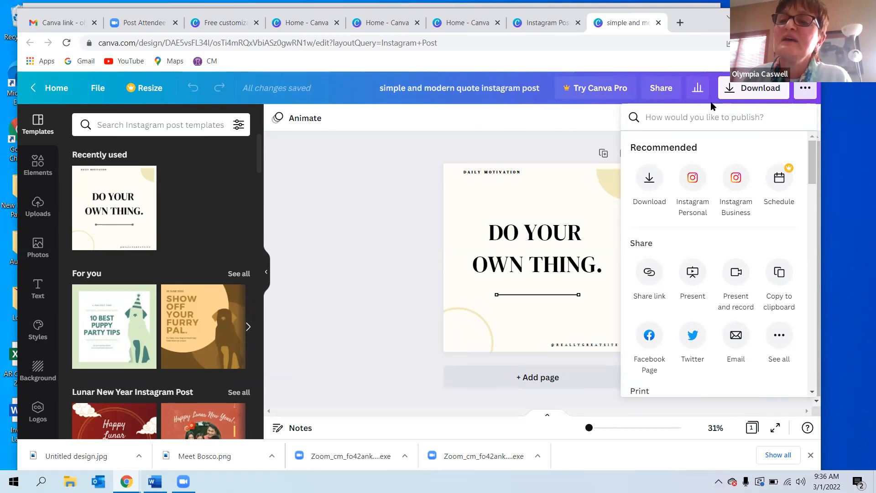
left_click(804, 90)
left_click(805, 89)
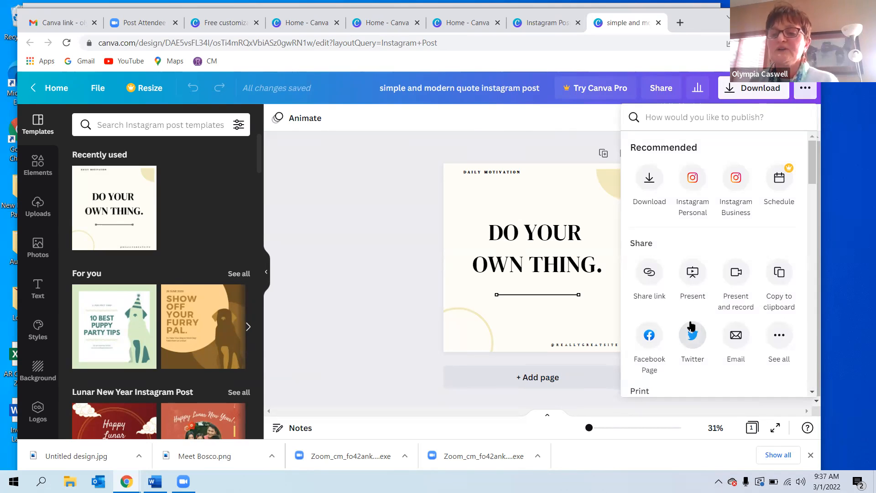
left_click(780, 336)
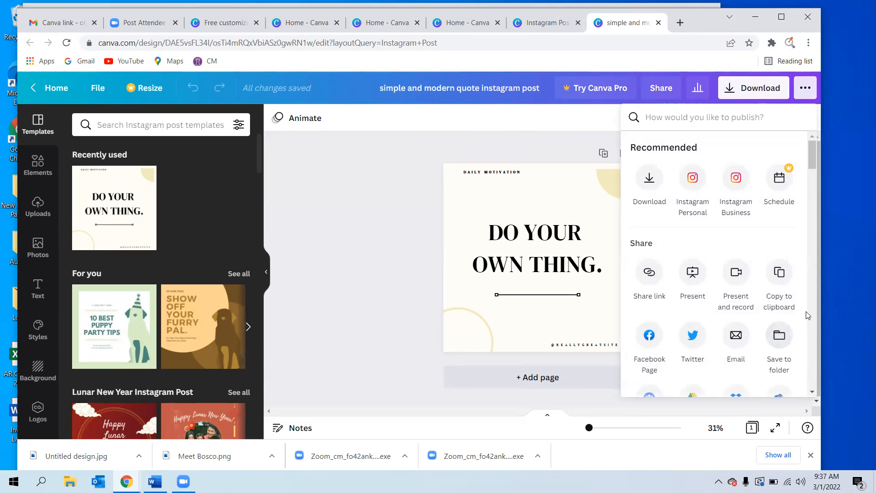
mouse_move(810, 160)
left_mouse_down()
mouse_move(813, 174)
mouse_move(815, 153)
left_mouse_up()
left_click(692, 178)
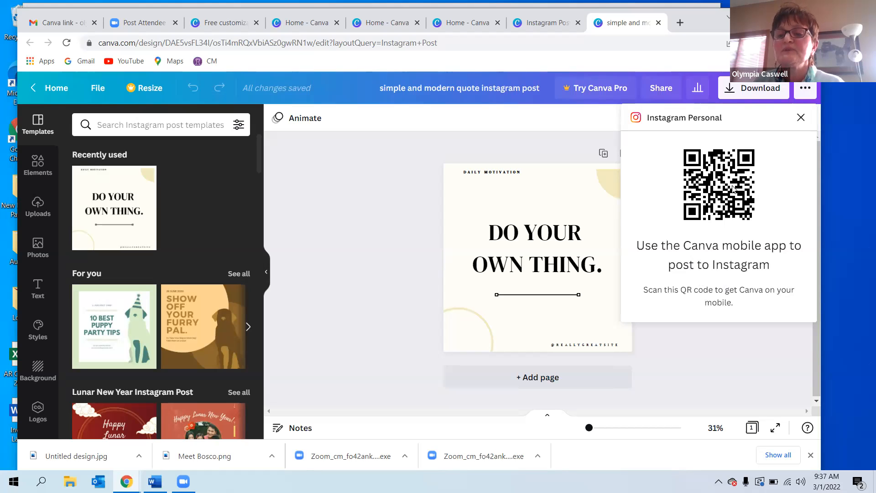
left_click(801, 92)
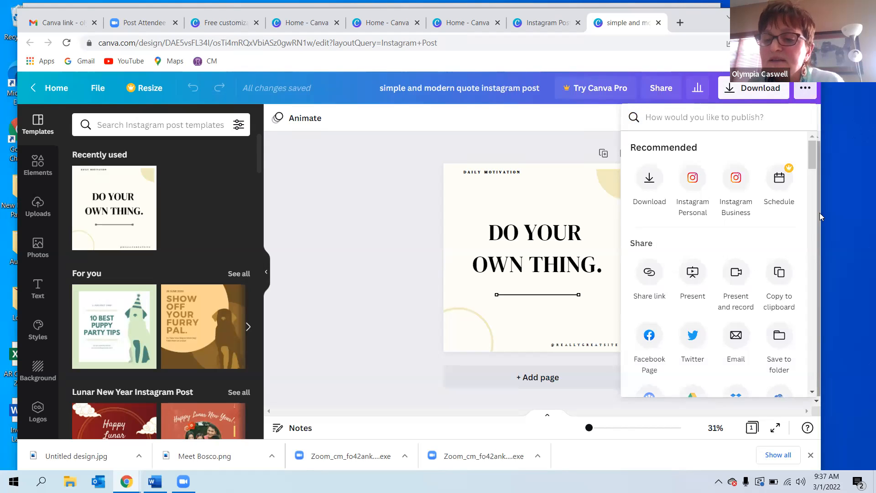
Try to connect Facebook to publish the design to a Facebook Page.
left_click(650, 337)
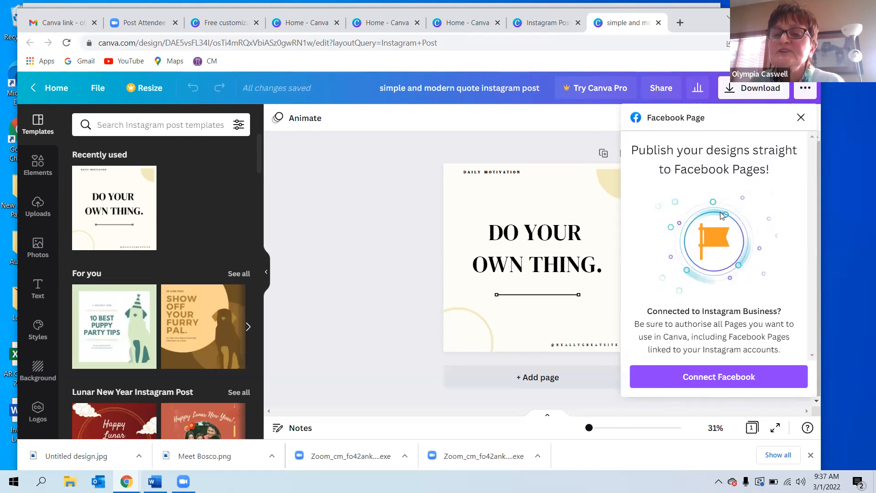
left_click(701, 382)
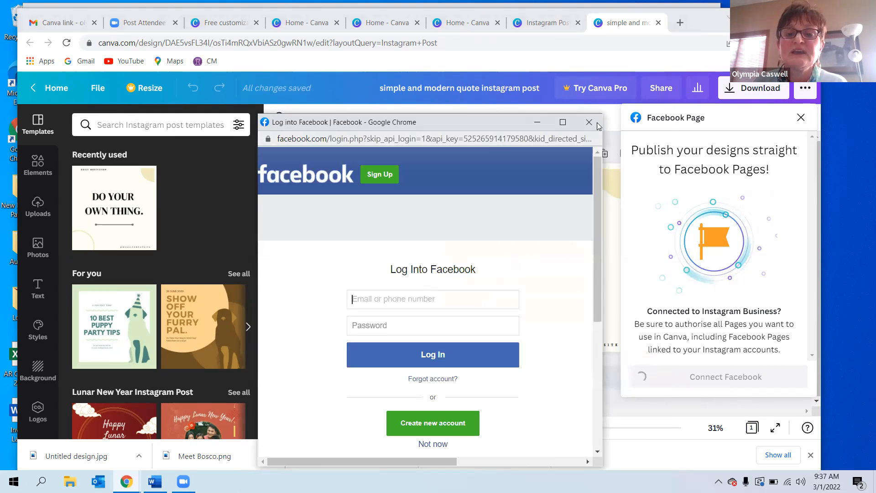
left_click(589, 122)
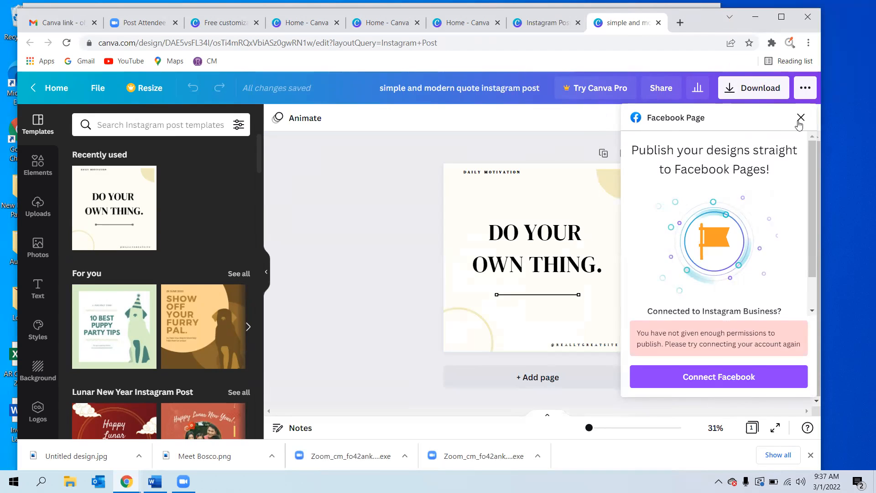
Reopen the publishing options and view the Instagram Personal posting panel again.
left_click(810, 93)
left_click(807, 92)
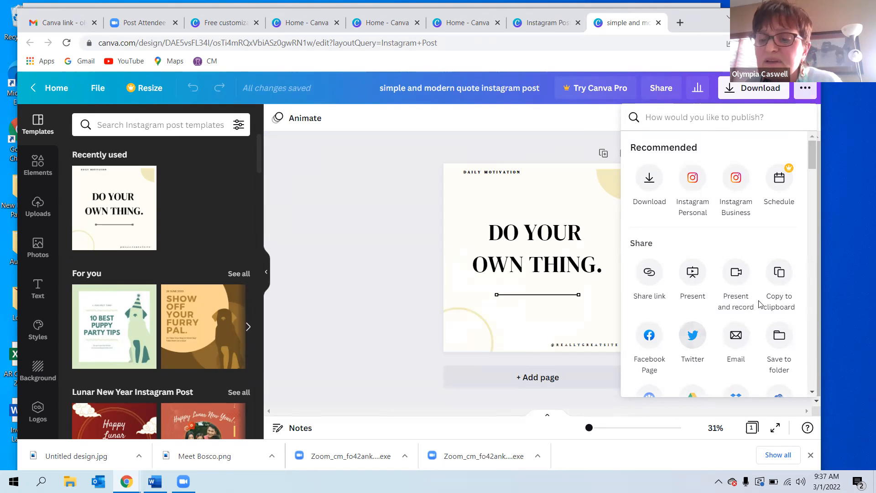
left_click(693, 181)
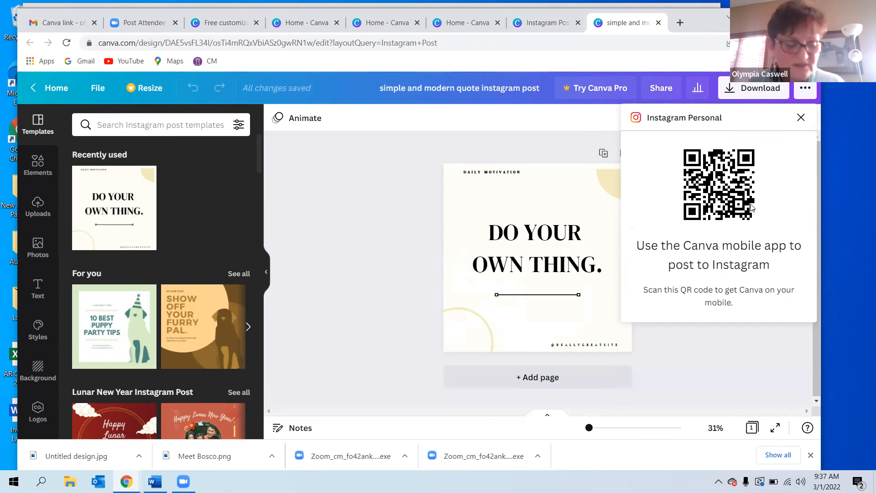
left_click(802, 119)
left_click(805, 87)
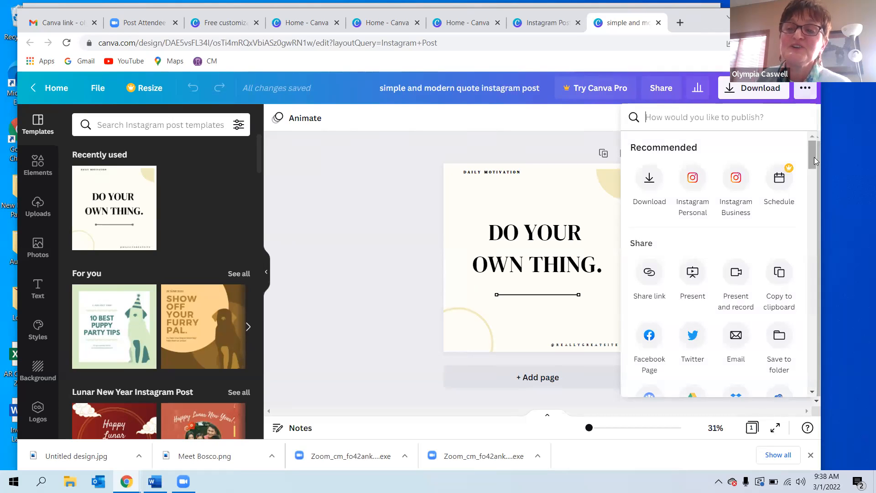
Scroll through the full list of publishing destinations, then close the menu.
left_click_drag(814, 157, 811, 163)
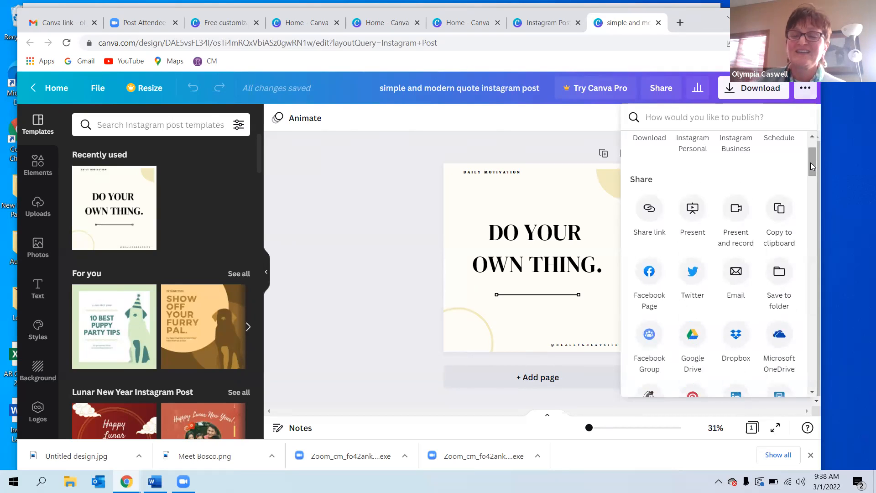
left_click_drag(811, 162, 811, 174)
scroll(811, 174, "down", 3)
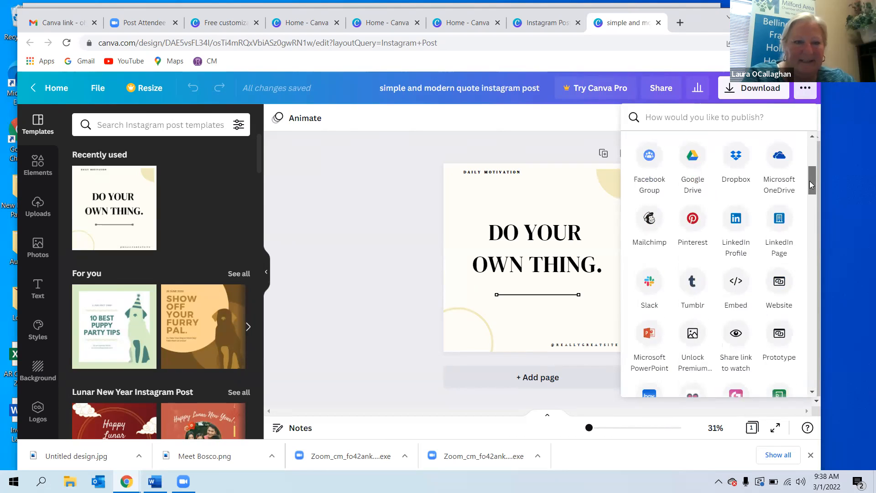
scroll(809, 175, "up", 2)
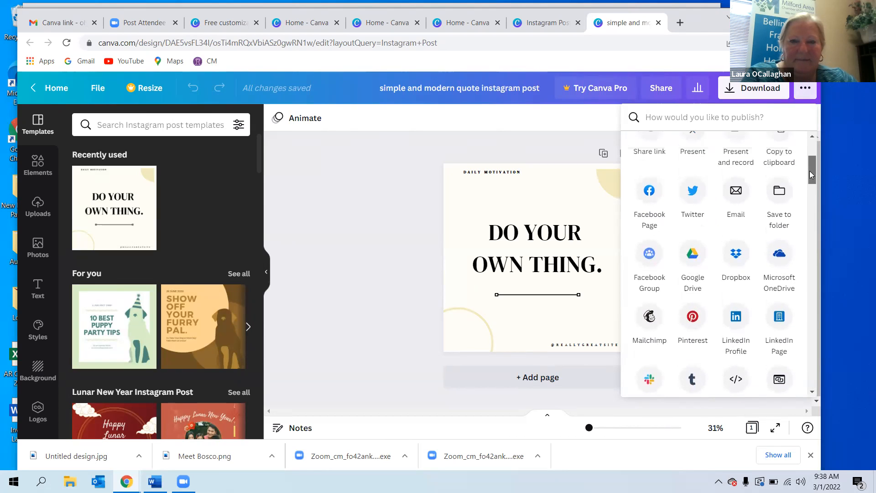
scroll(810, 173, "up", 1)
scroll(810, 176, "down", 2)
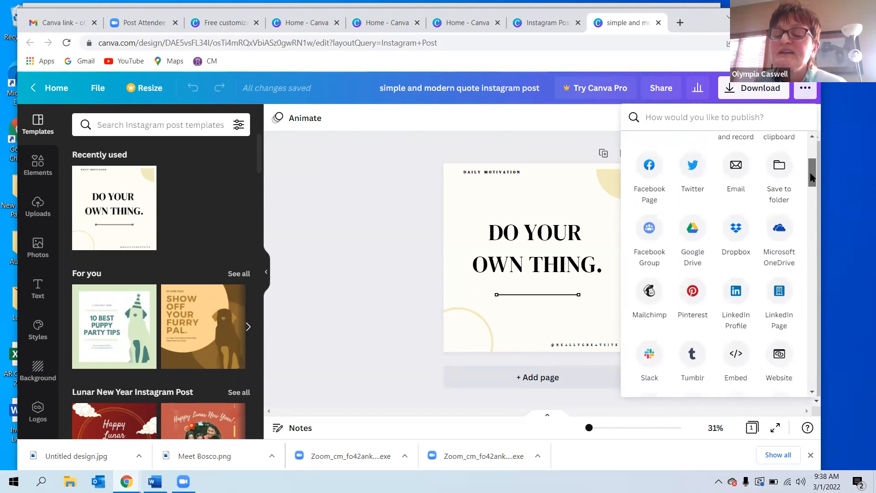
scroll(810, 171, "down", 2)
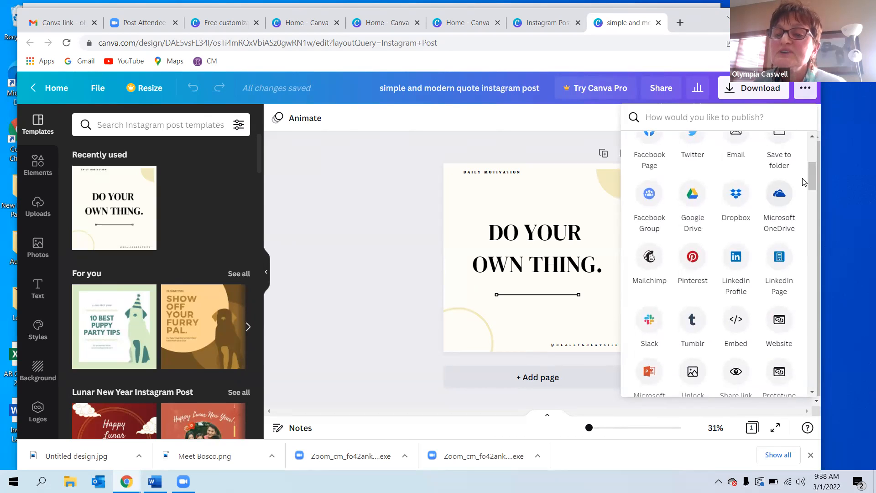
scroll(810, 185, "down", 2)
scroll(809, 192, "down", 4)
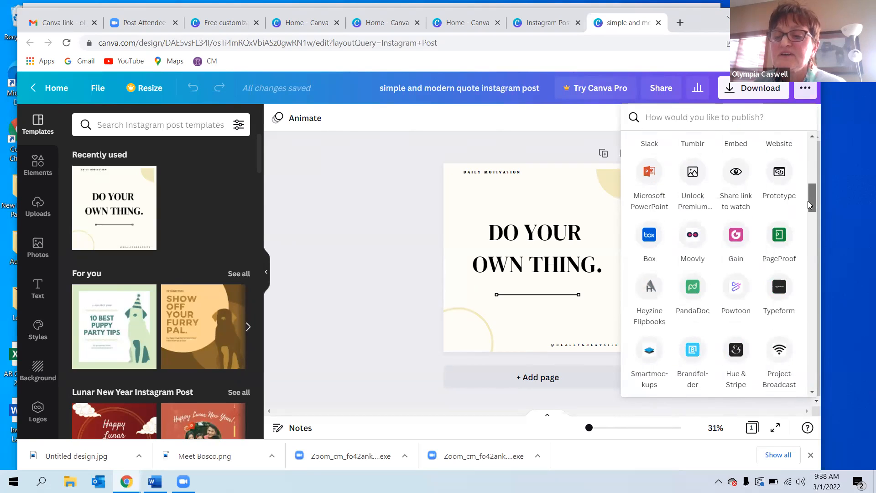
left_click_drag(807, 201, 812, 150)
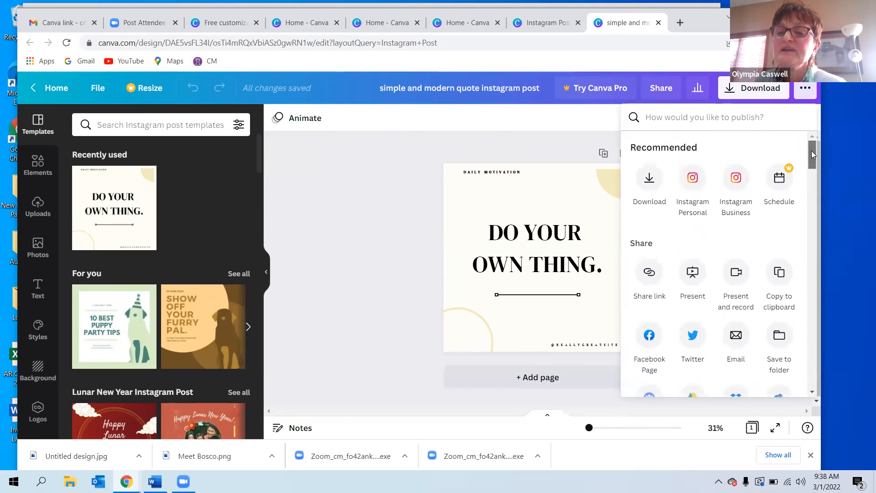
left_click(603, 121)
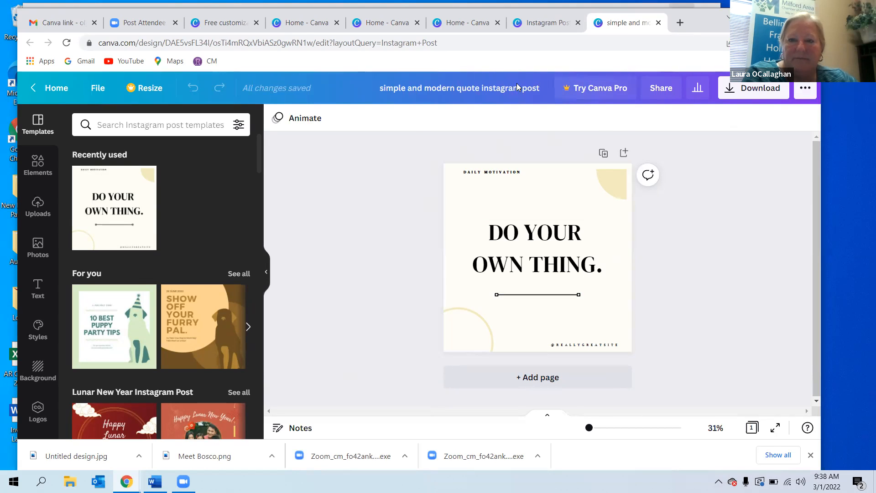
left_click_drag(516, 11, 557, 119)
left_click(173, 130)
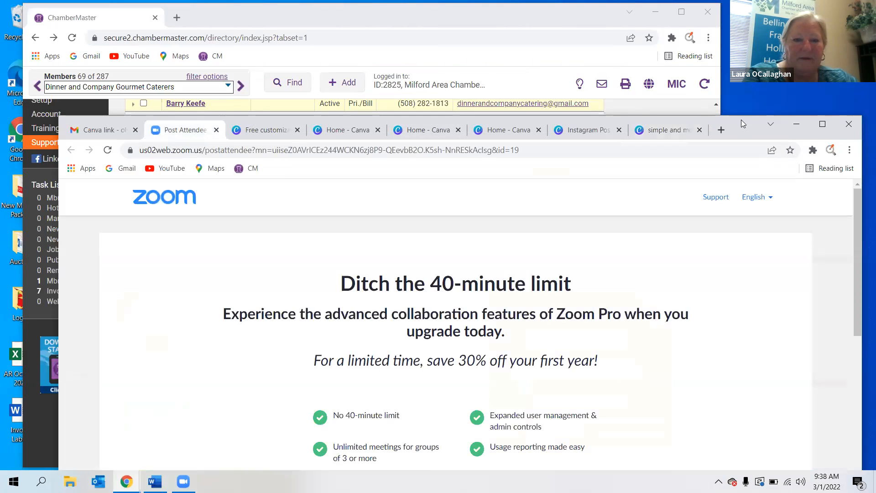
left_click_drag(742, 120, 711, 4)
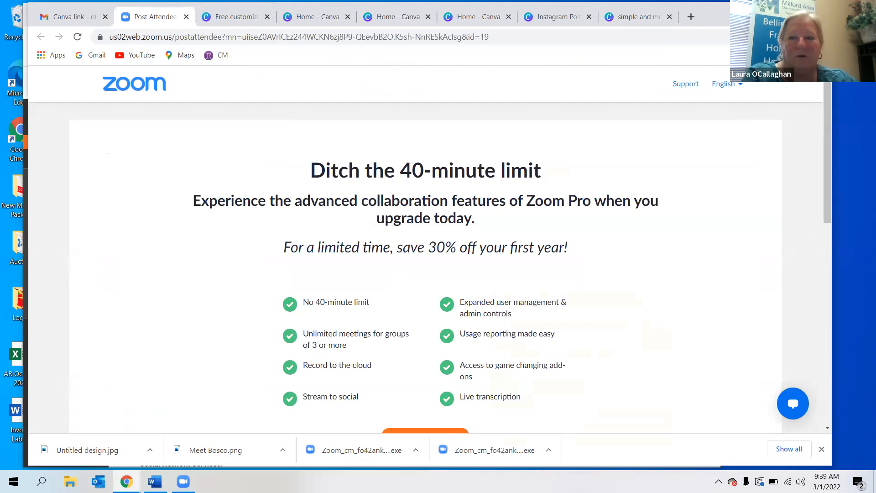
left_click(766, 10)
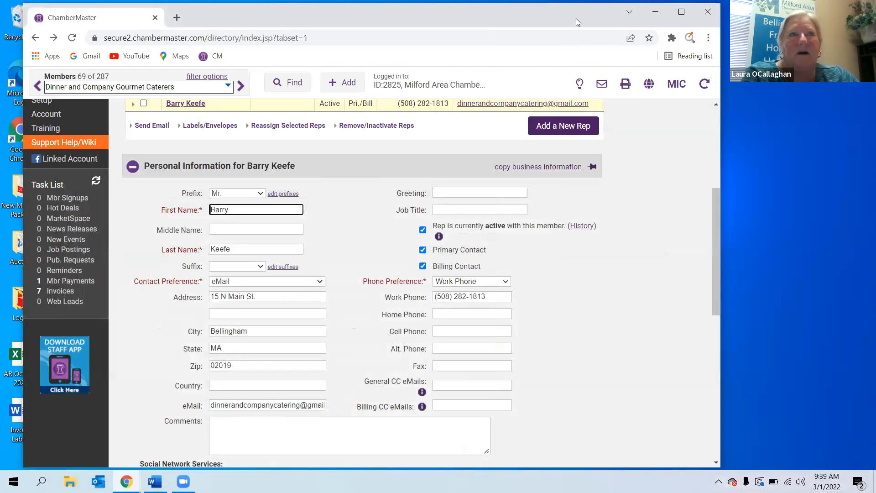
Minimize the browser window showing the ChamberMaster member directory.
left_click_drag(660, 14, 722, 34)
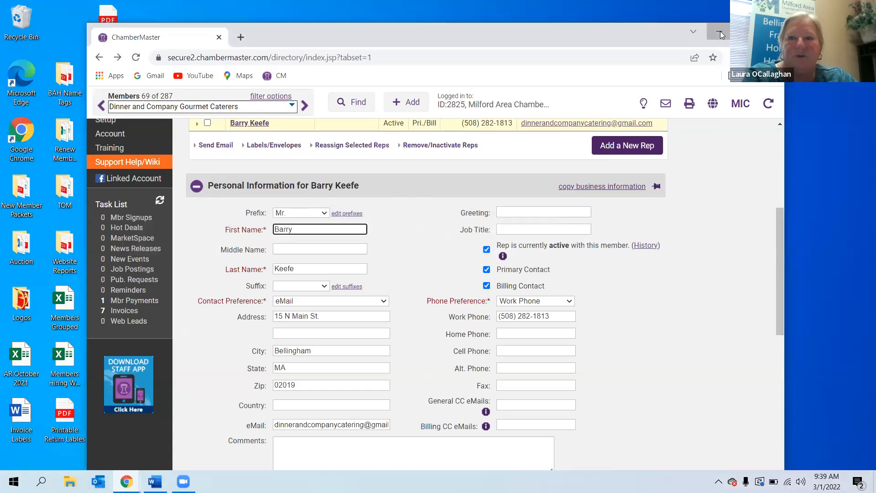
left_click(721, 31)
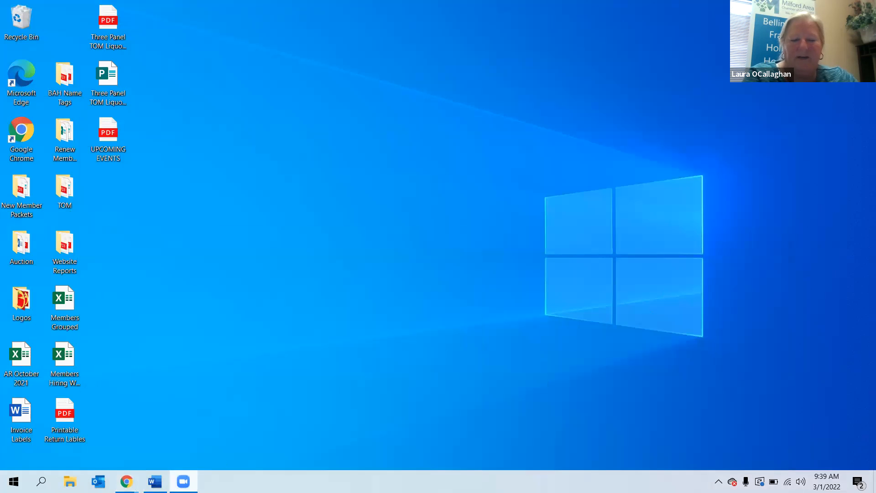
right_click(184, 482)
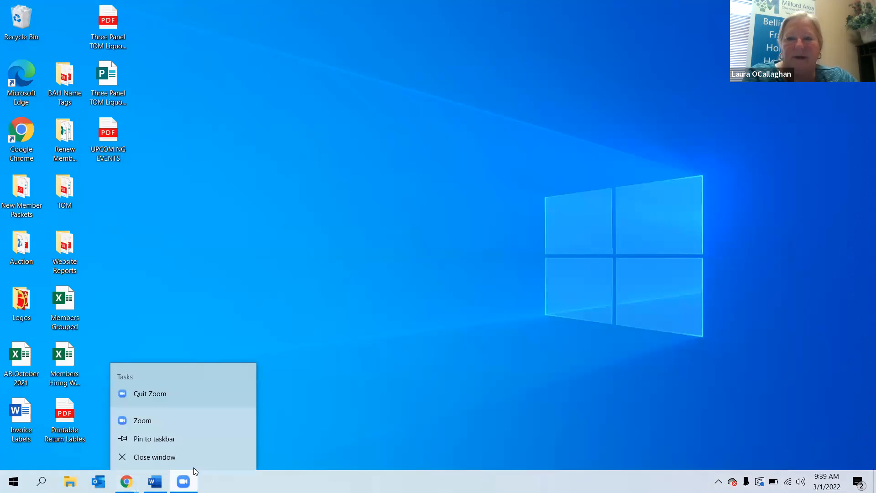
left_click(166, 419)
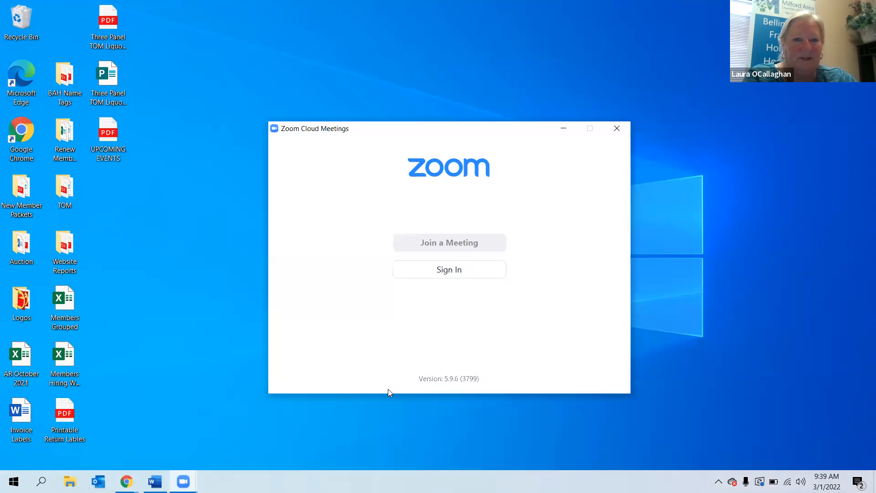
left_click(564, 129)
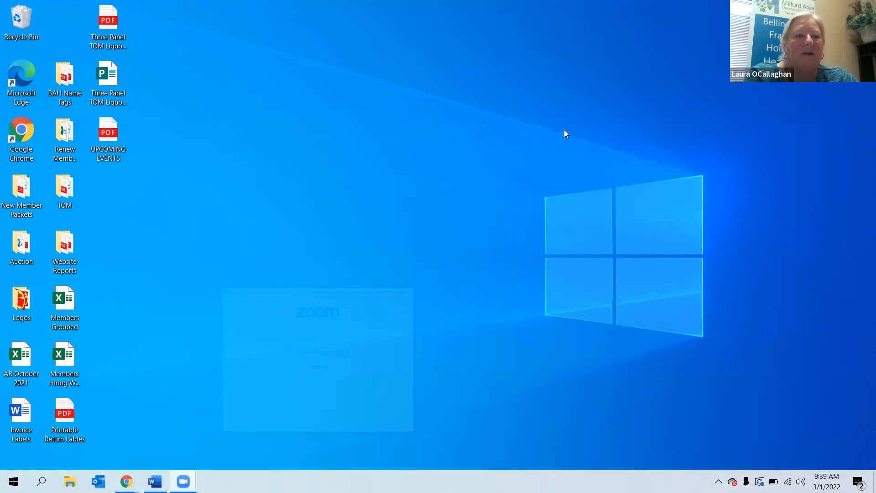
left_click(539, 19)
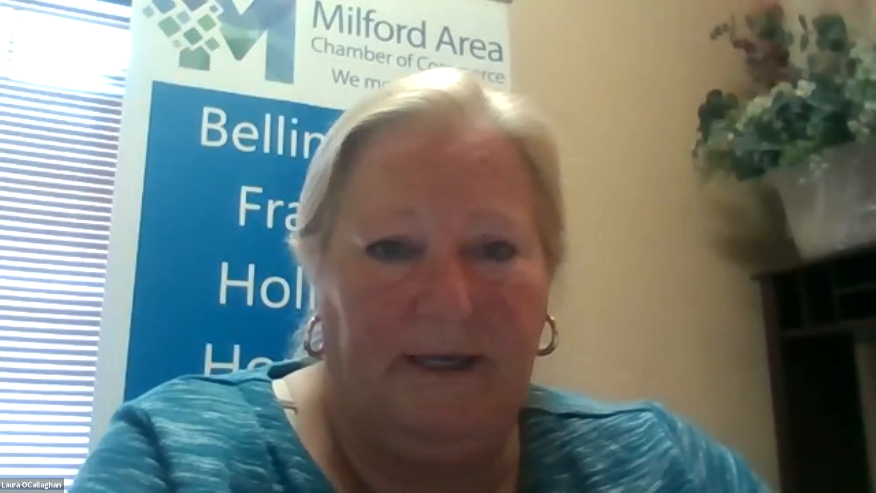